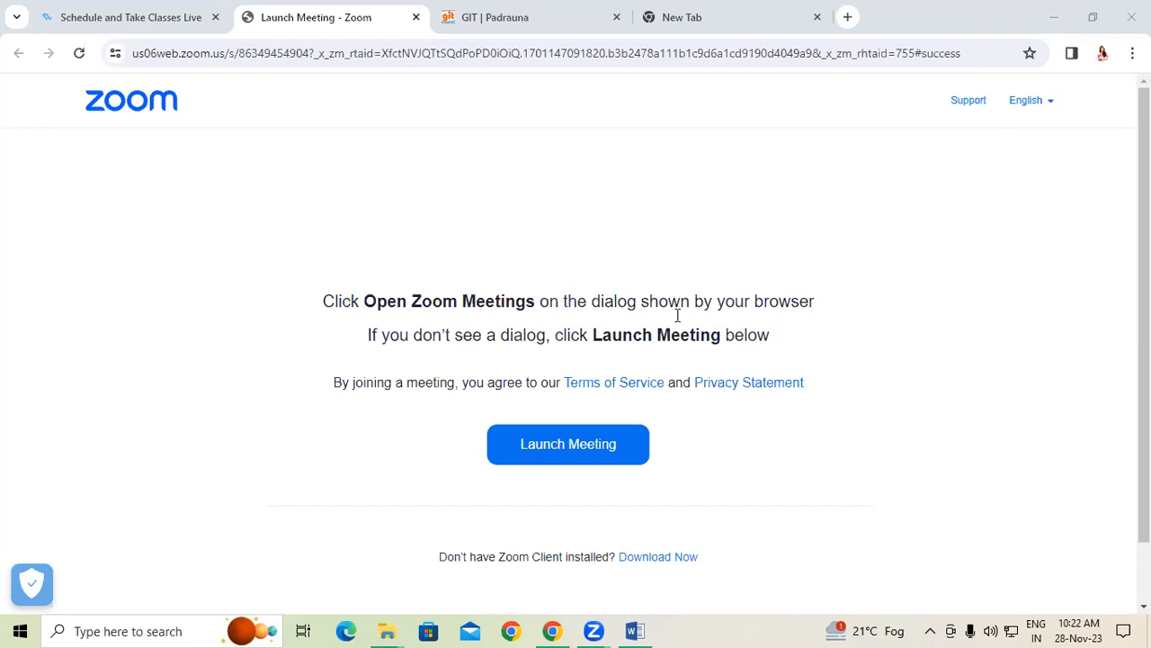
Switch to the Windows 10 tricks Word document and review the tip on disabling unneeded startup software in Task Manager
click(635, 630)
drag(1144, 405, 1144, 190)
click(718, 248)
drag(735, 243, 748, 243)
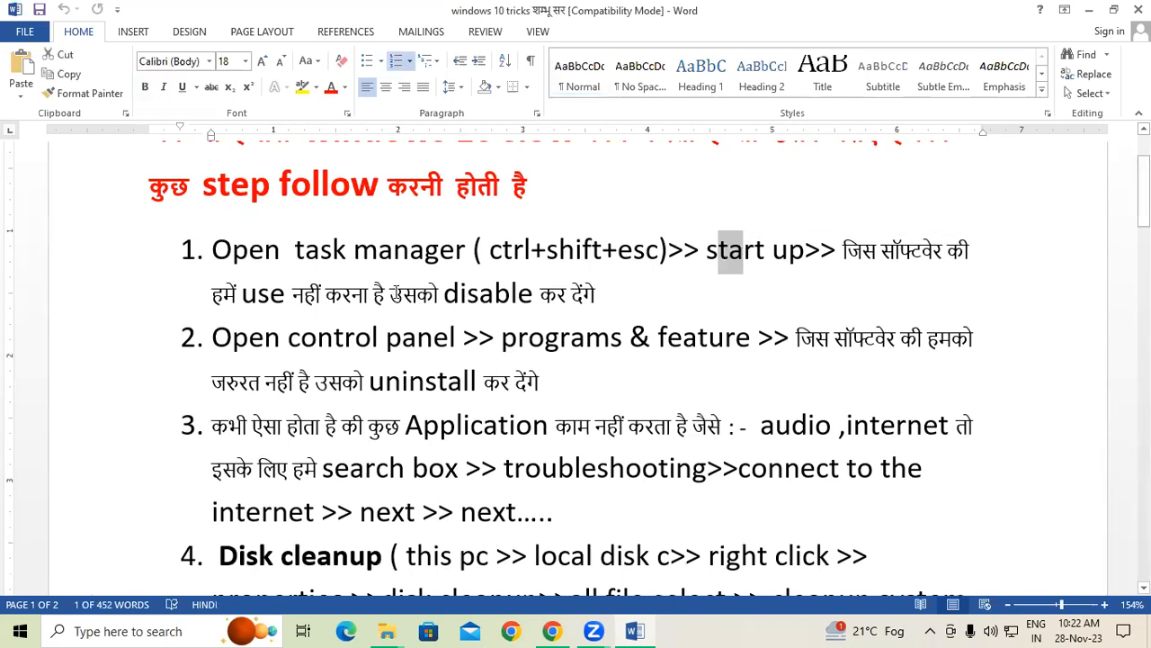
double_click(542, 295)
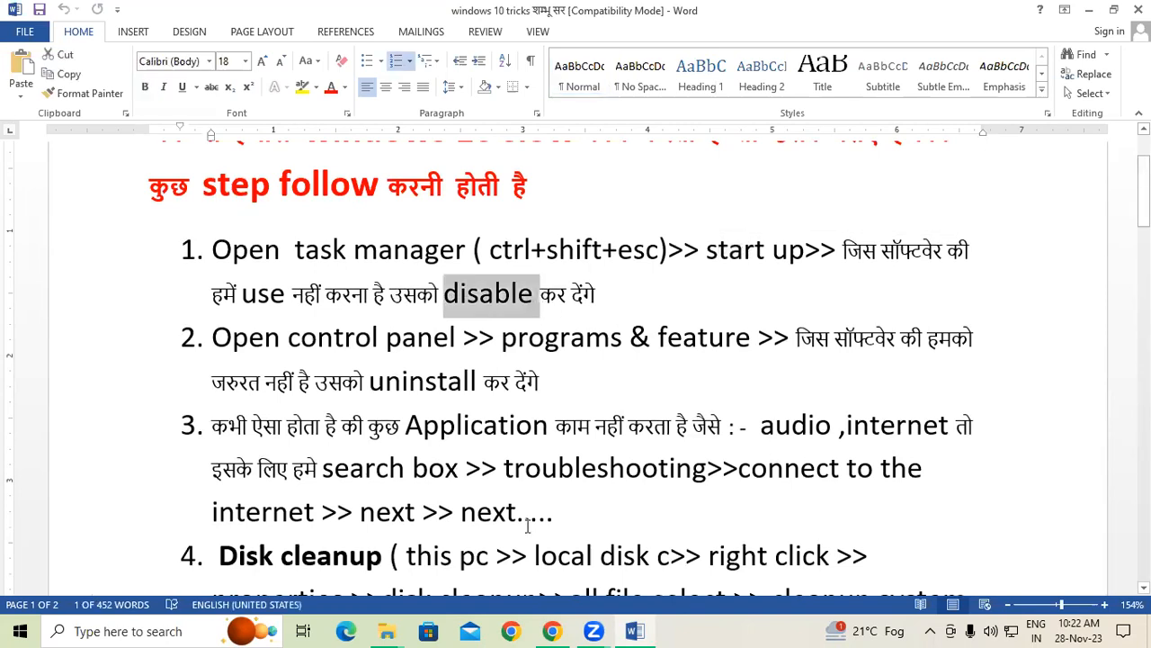
click(648, 380)
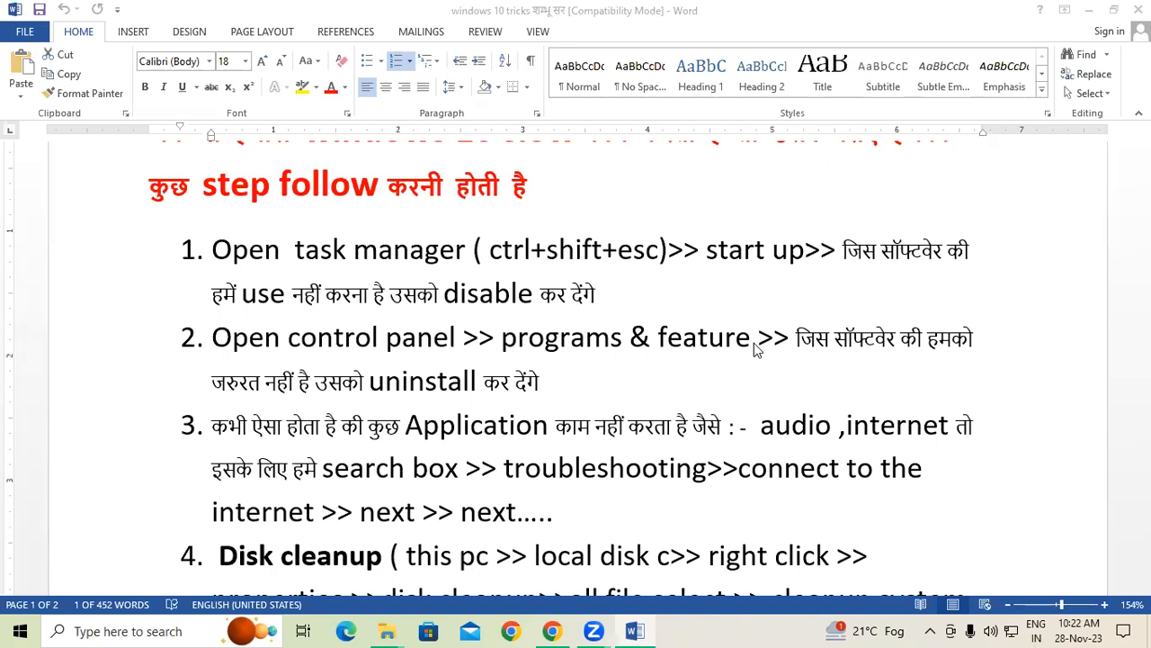
double_click(490, 293)
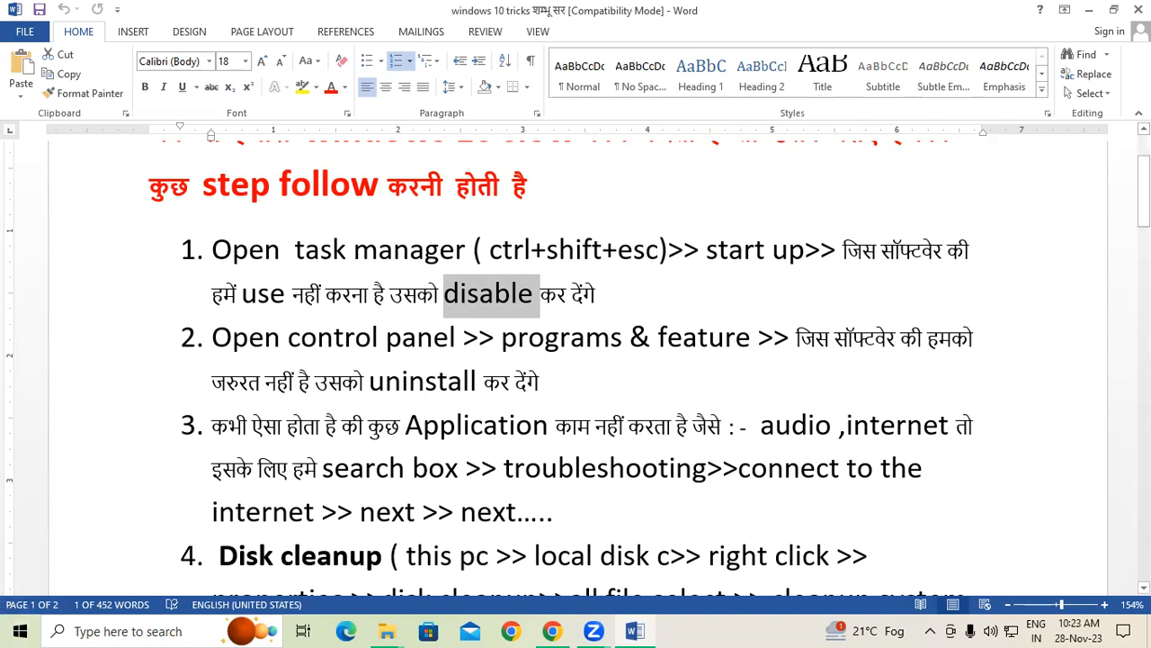
Review the document's tips on disk cleanup, removing %temp% files and deleting prefetch files
drag(1144, 191, 1144, 237)
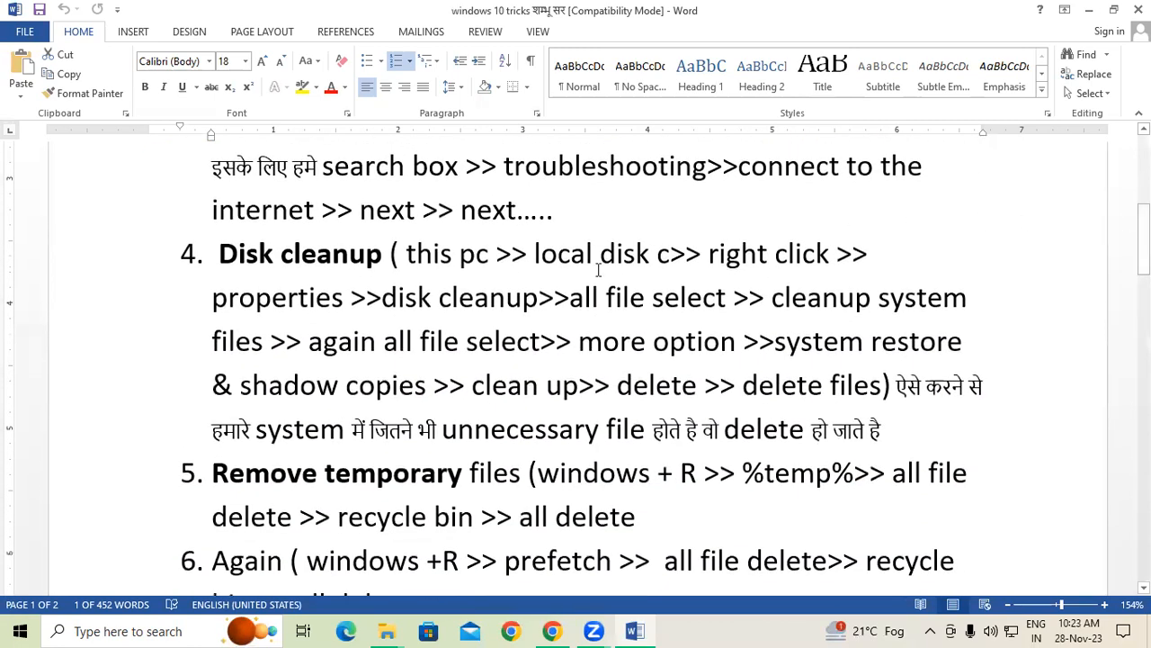
drag(222, 254, 493, 405)
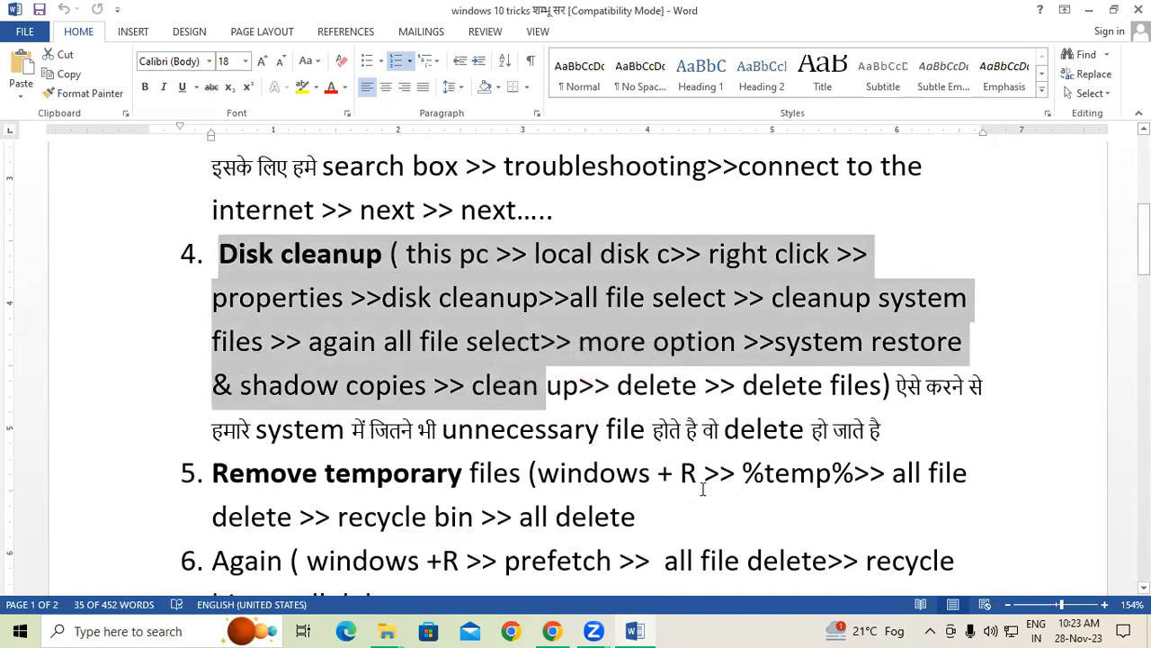
drag(763, 474, 815, 474)
drag(1144, 232, 1144, 275)
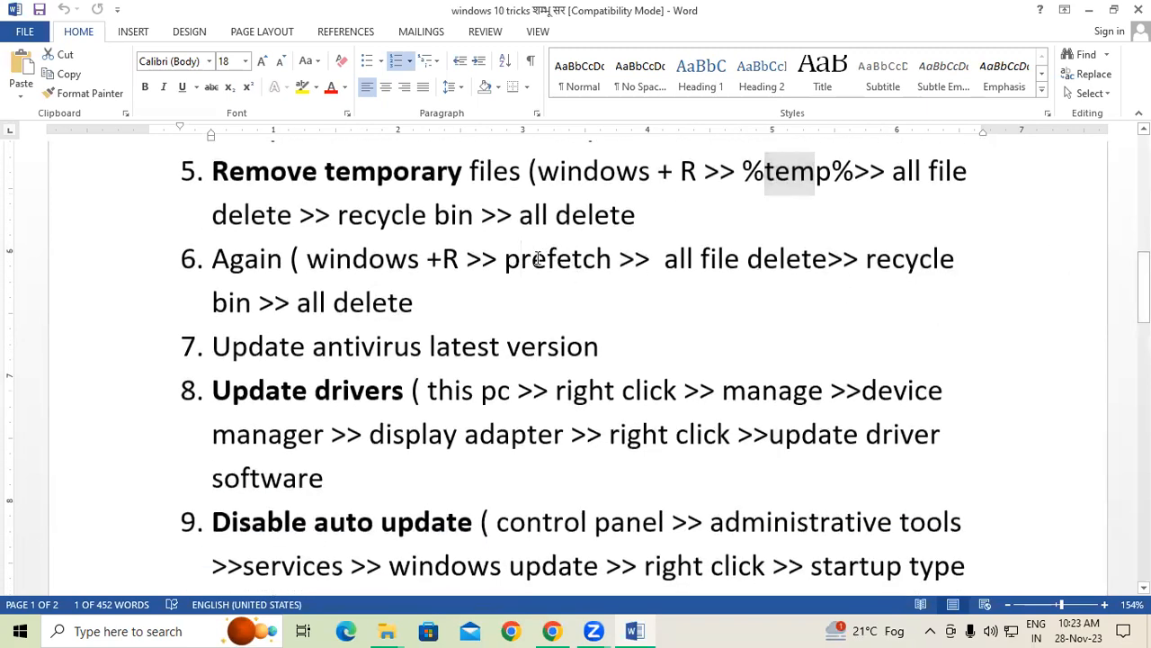
drag(520, 259, 549, 259)
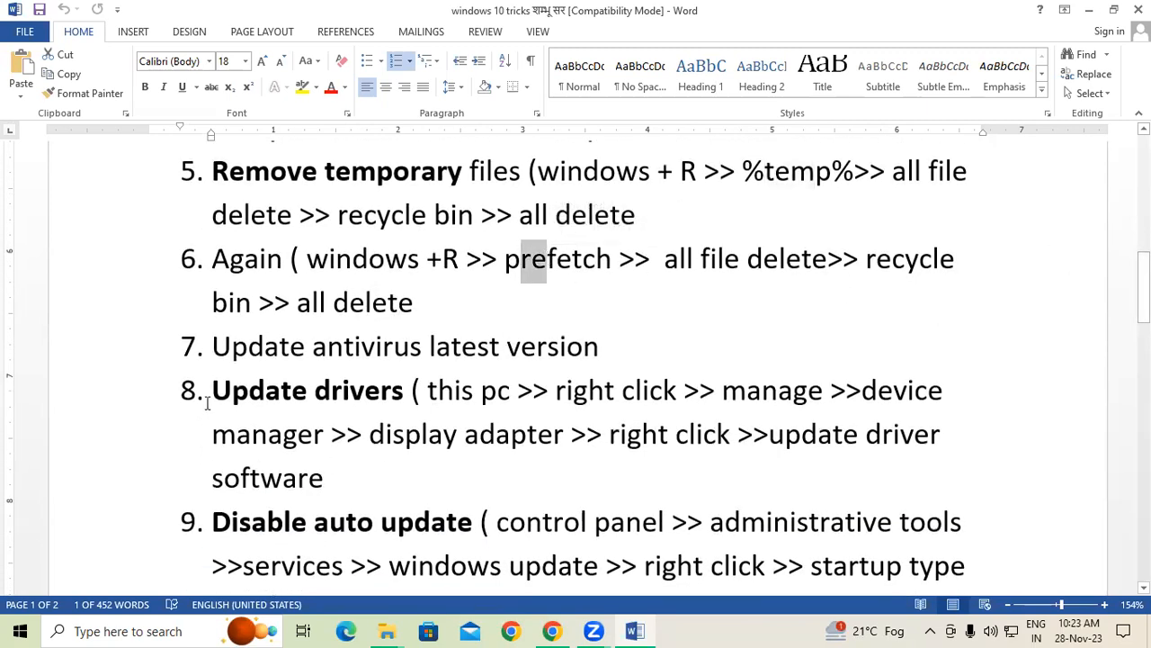
Review tips 7 and 8 on updating the antivirus and updating drivers, highlighting their text
drag(209, 347, 540, 346)
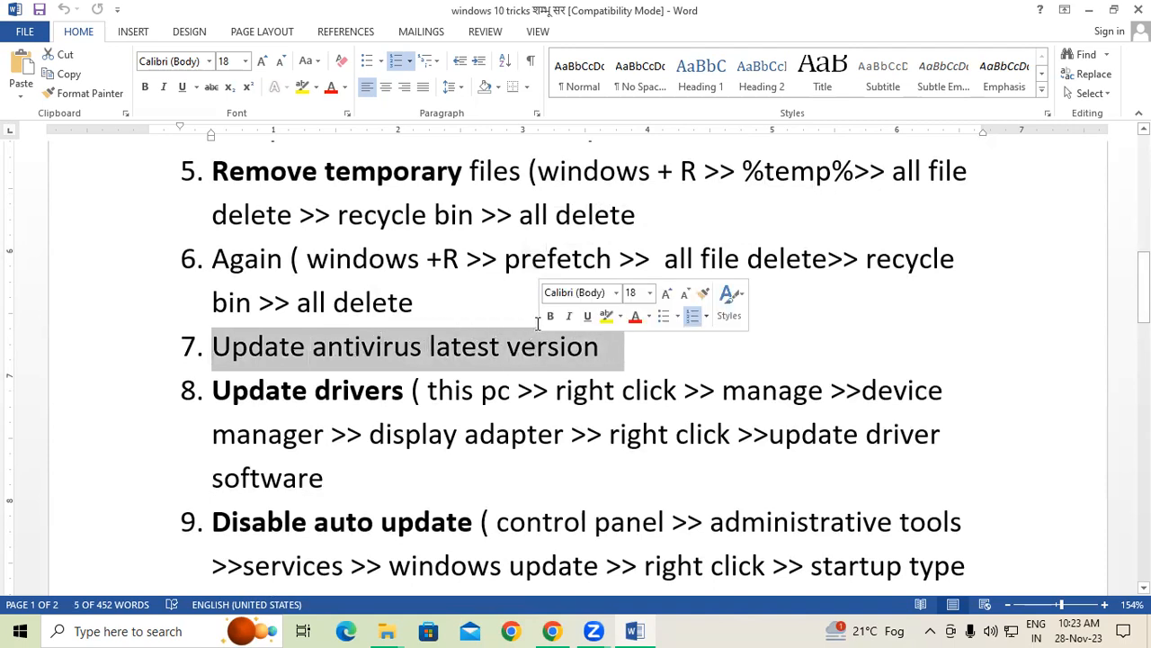
click(537, 348)
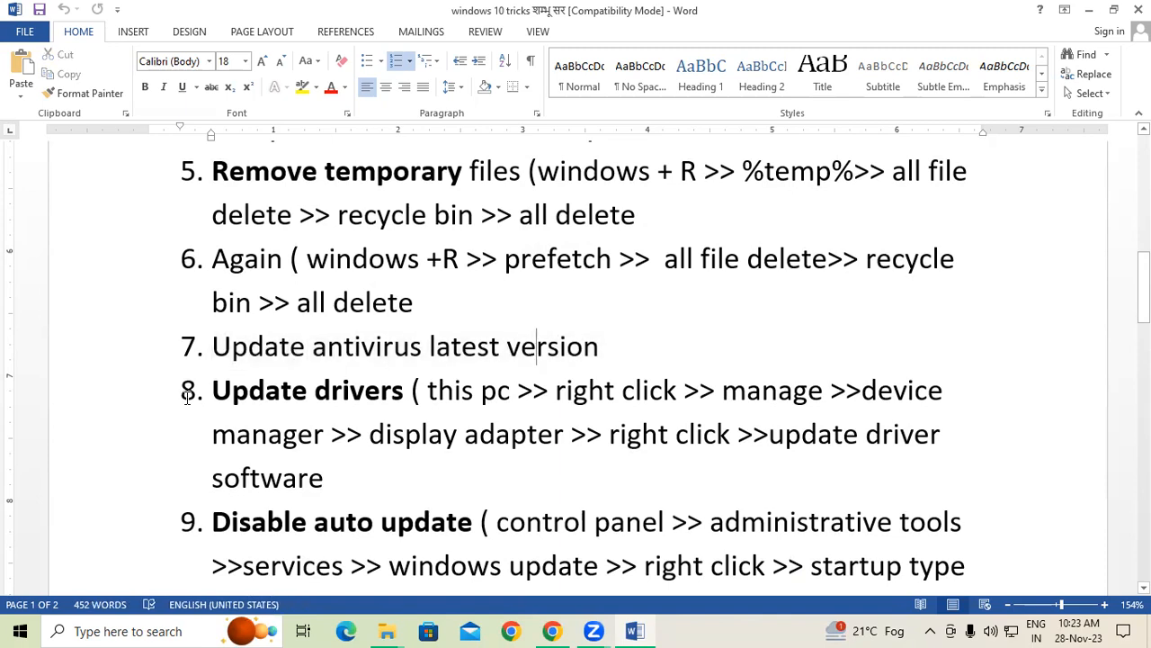
drag(212, 390, 393, 390)
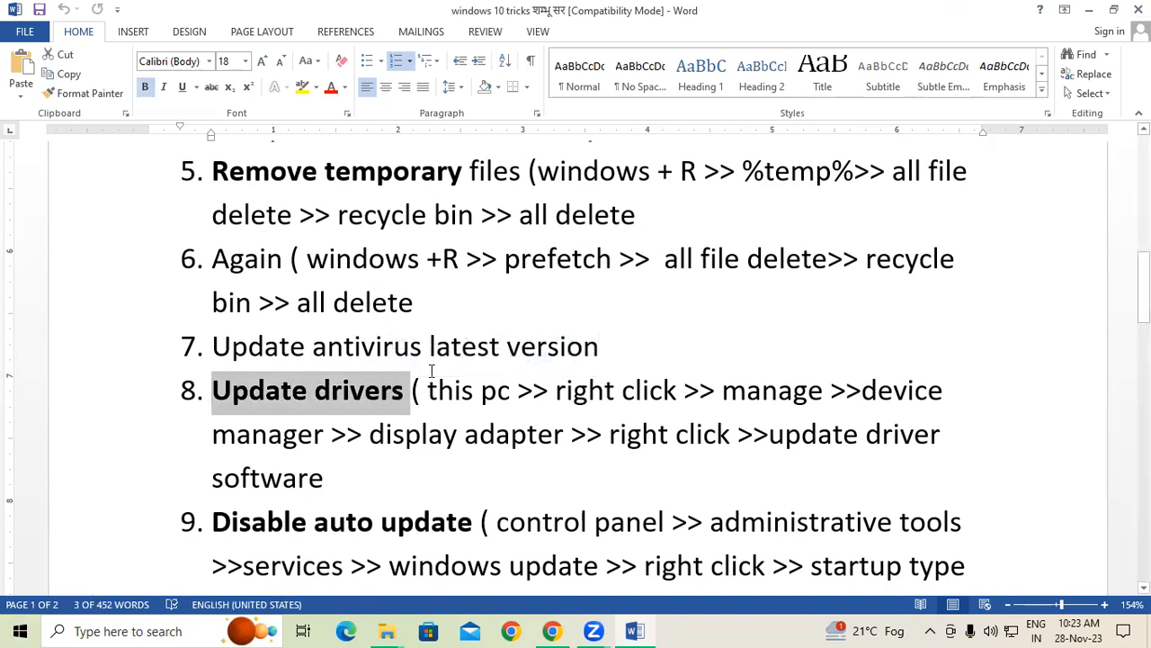
drag(431, 390, 913, 442)
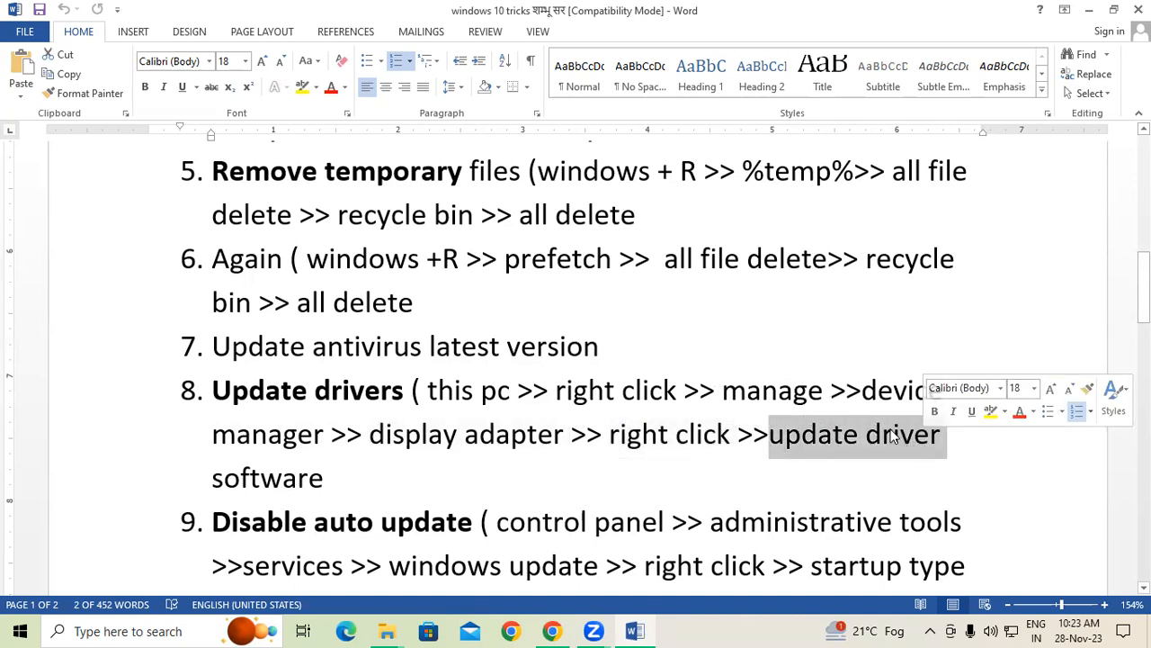
Clear the desktop by minimising Word and the browser and closing the This PC window
click(1089, 10)
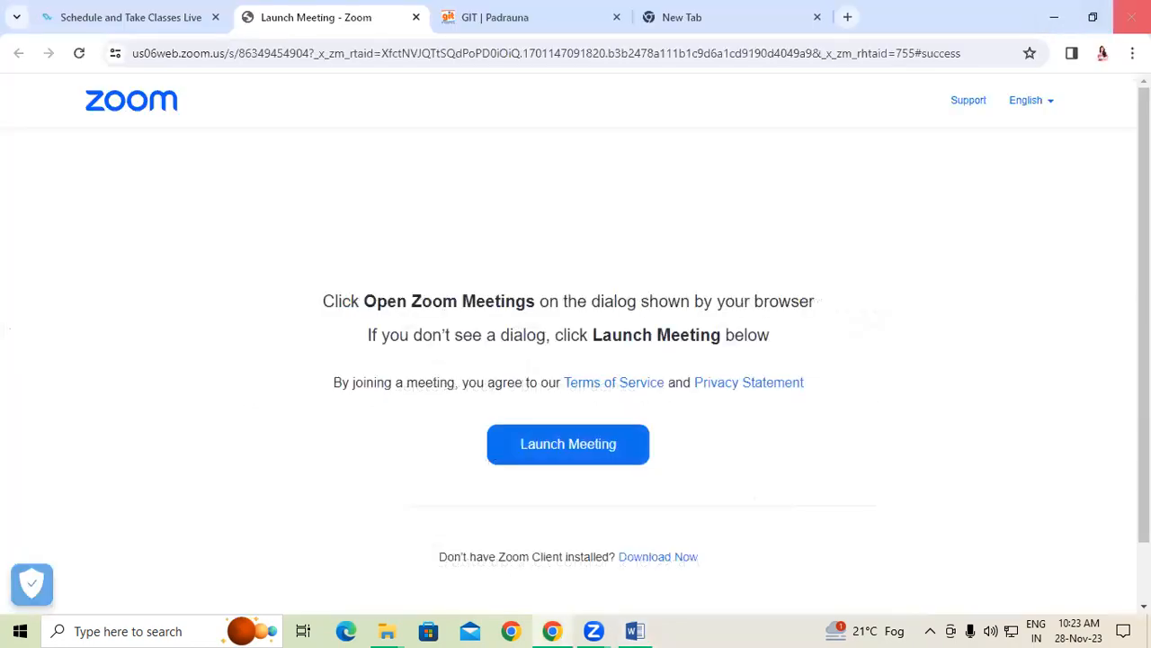
click(1057, 16)
click(1124, 11)
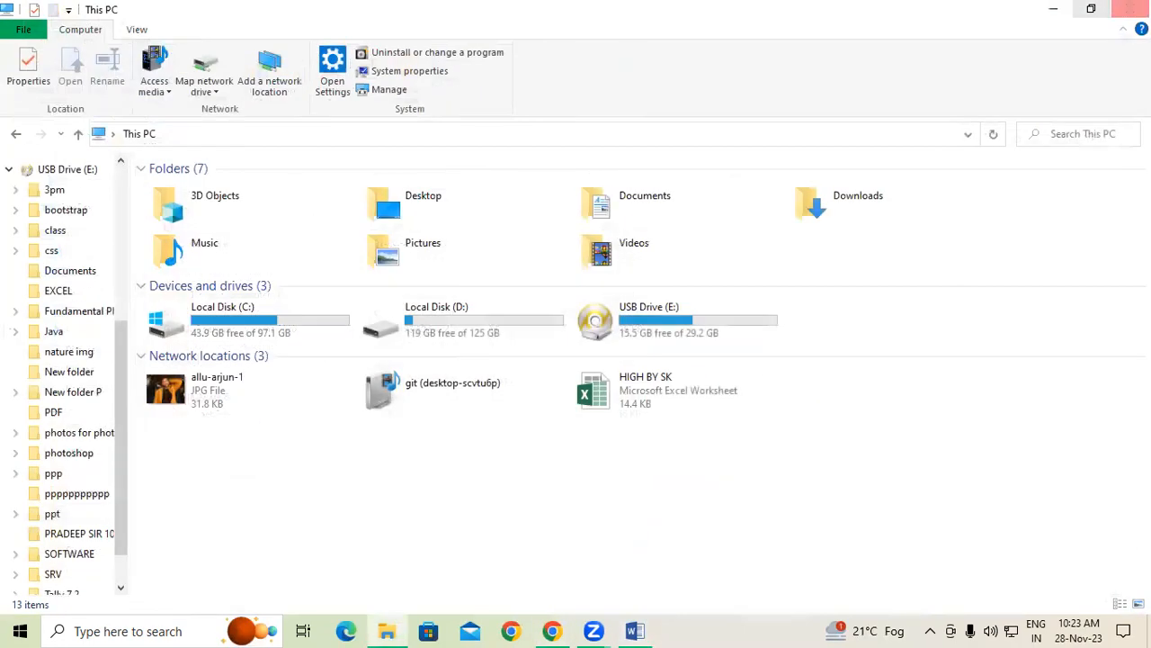
click(1115, 13)
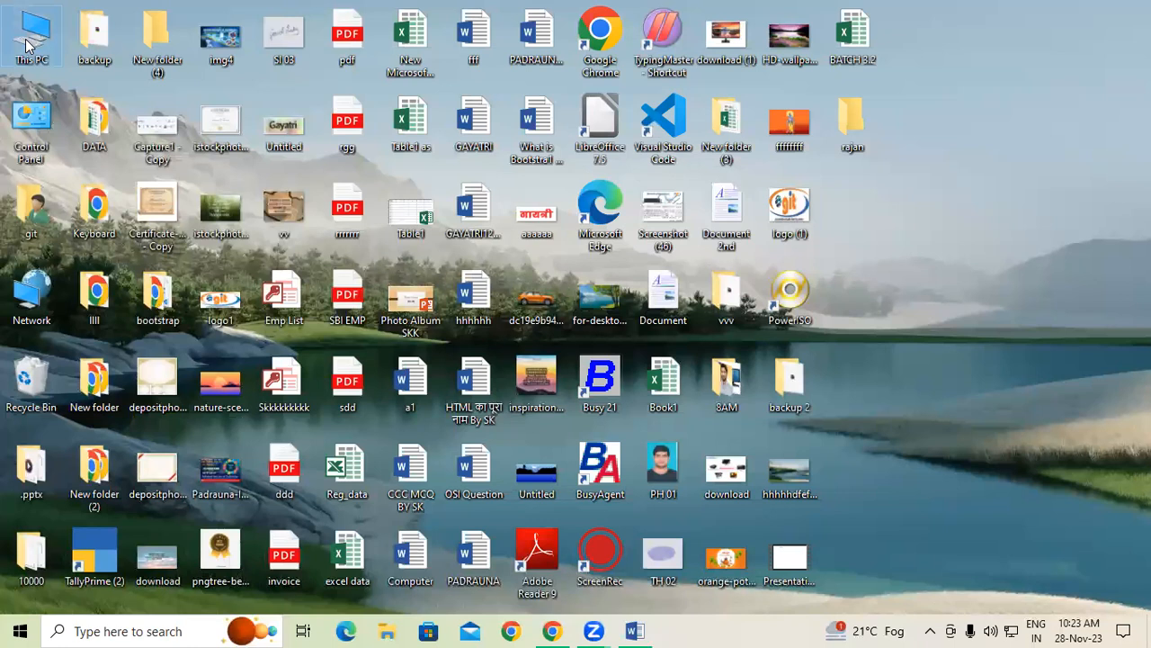
Open Computer Management for This PC and show the Device Manager device list
right_click(26, 45)
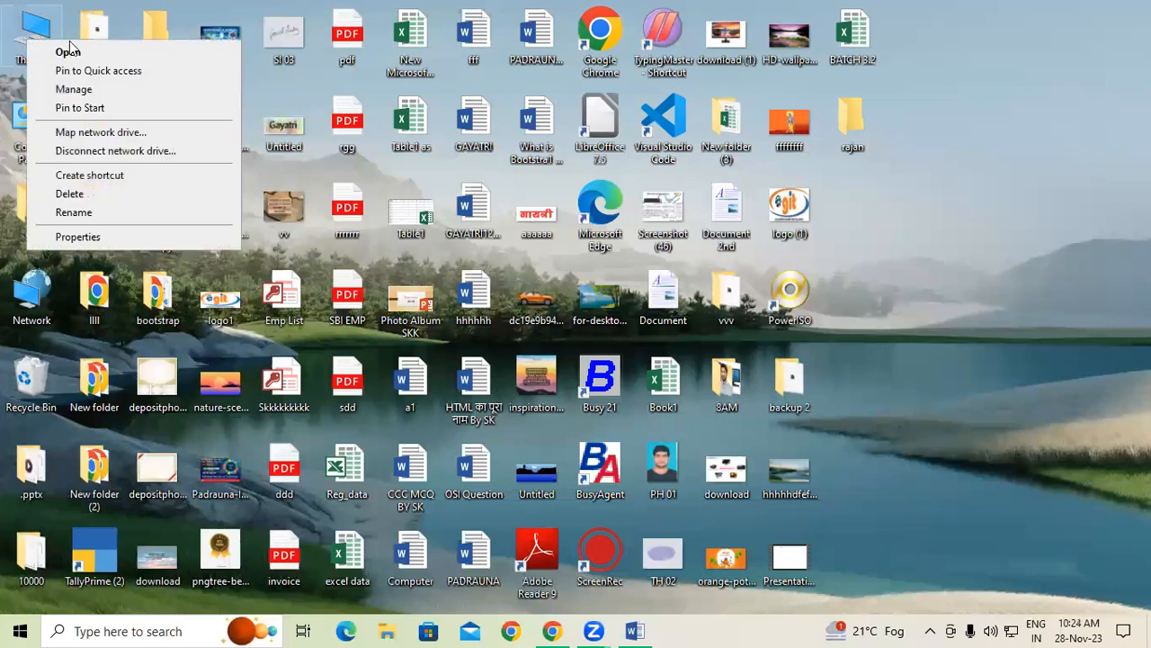
click(76, 95)
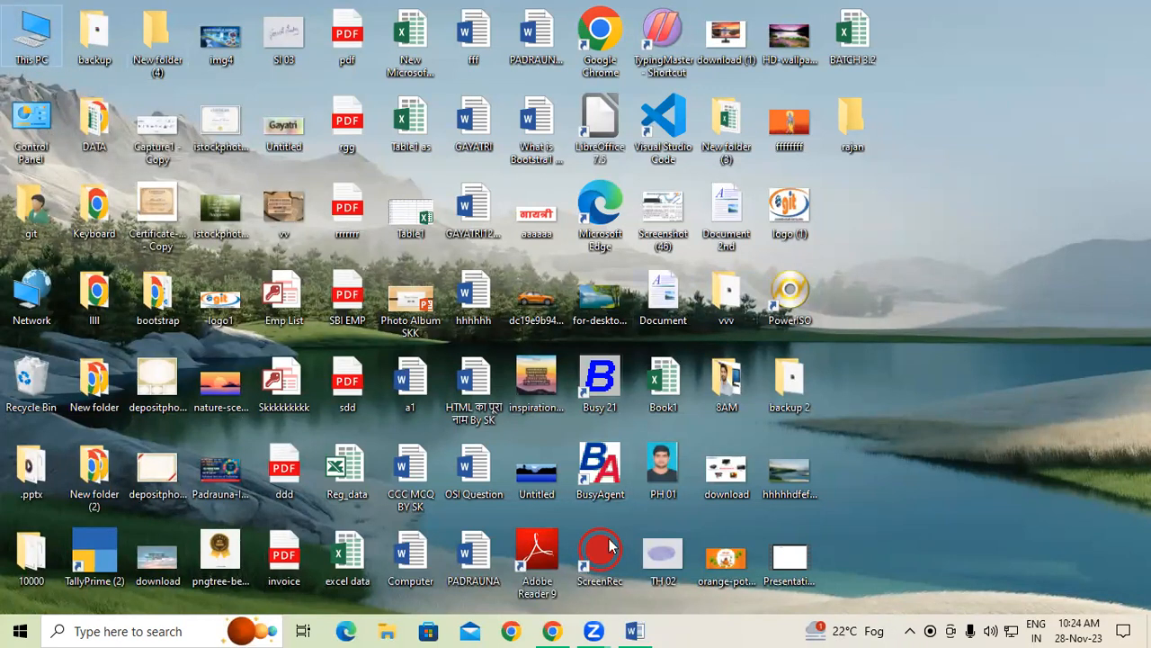
click(633, 633)
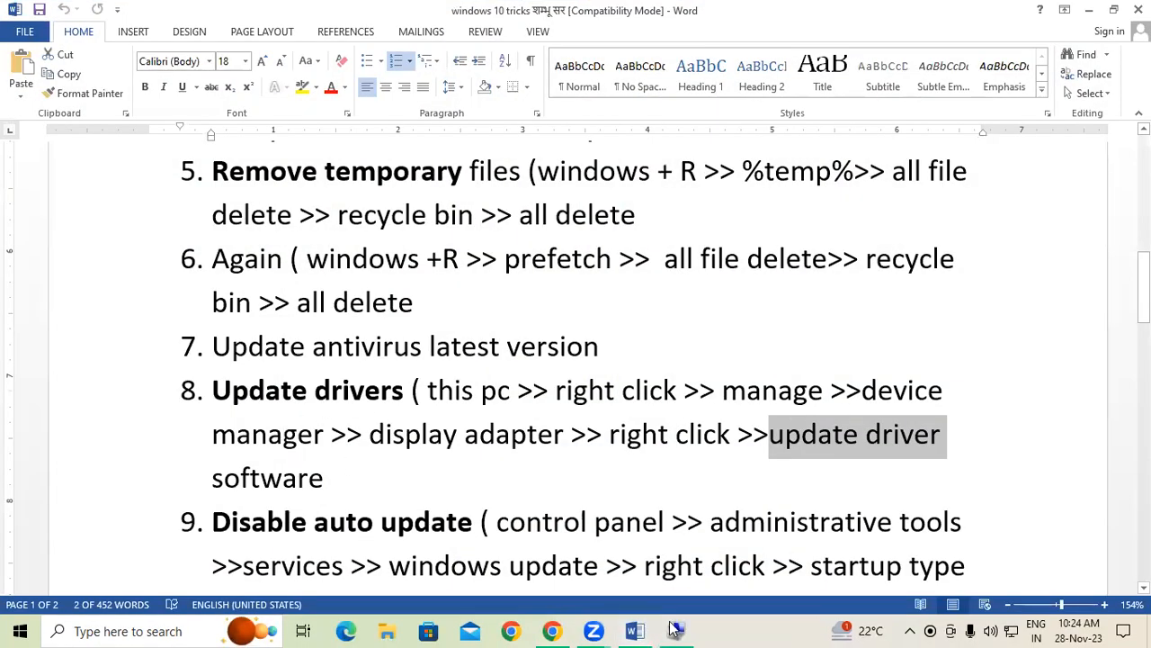
click(673, 630)
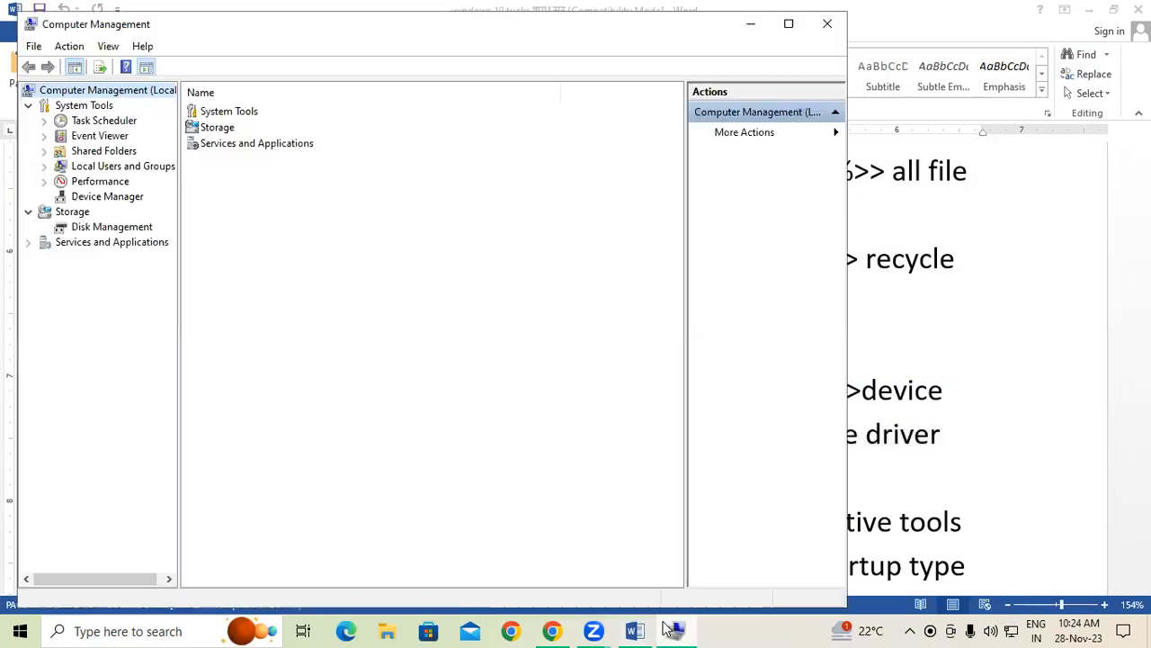
click(130, 198)
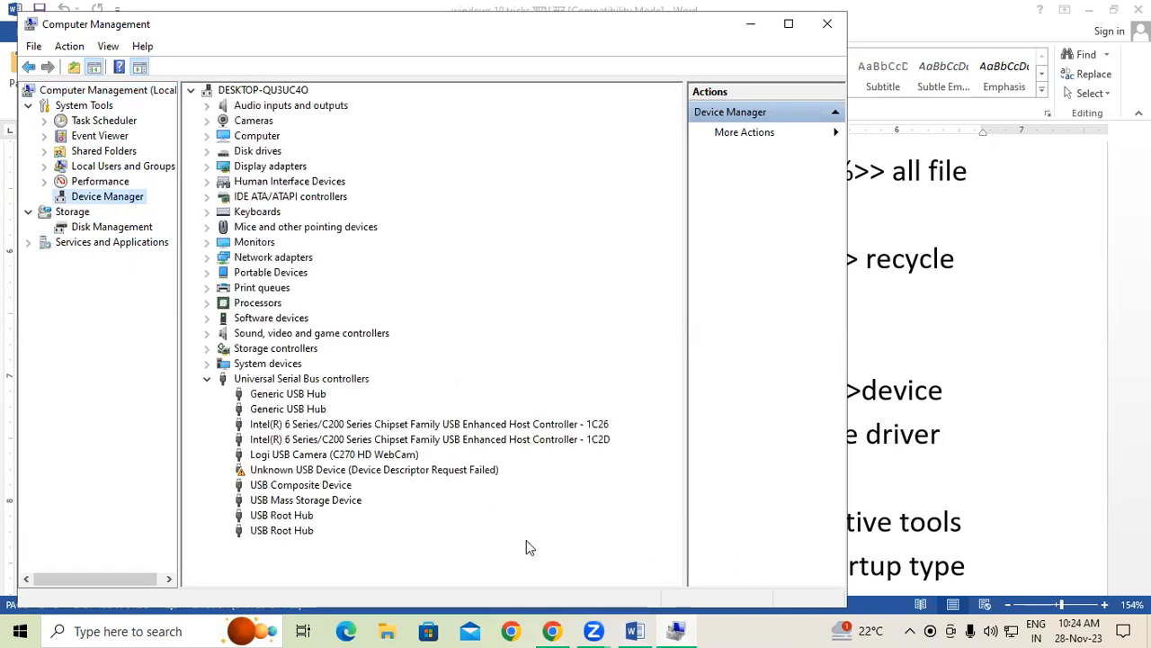
Check the display adapter part of the Update drivers tip in Word and return to Device Manager
click(635, 630)
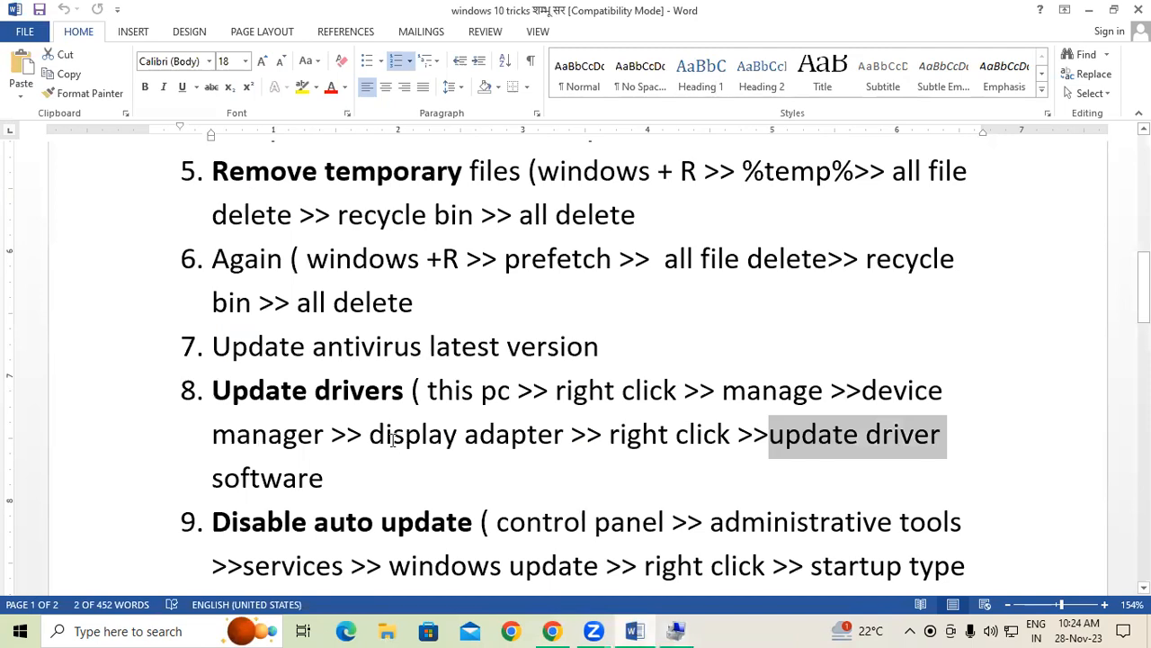
drag(382, 438, 556, 439)
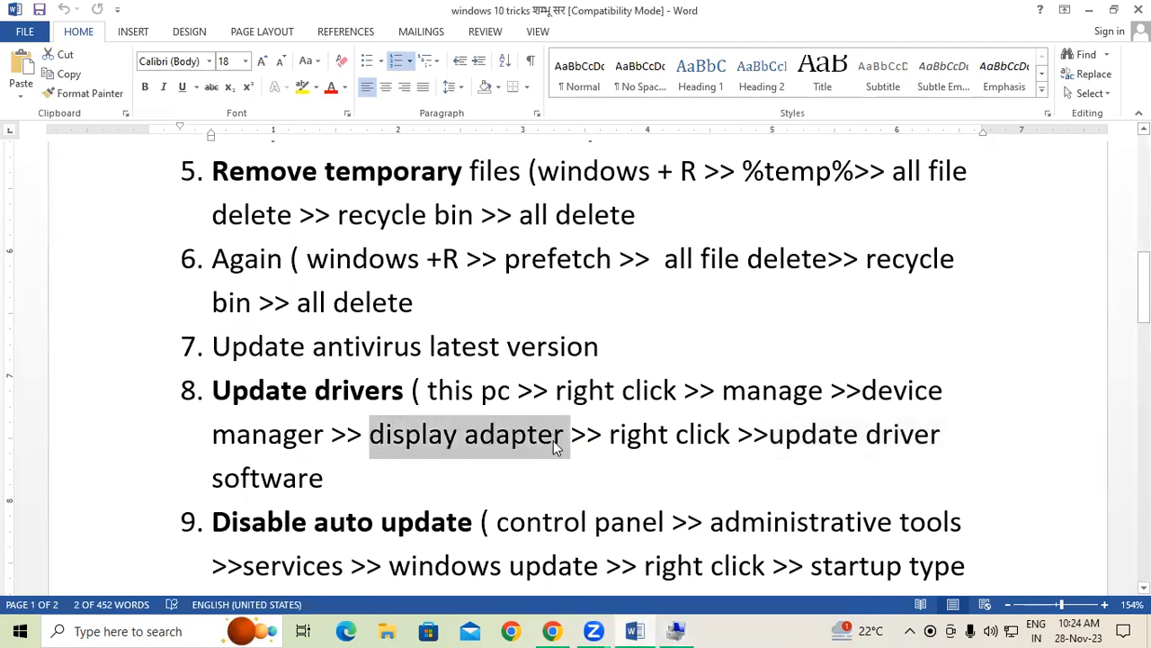
click(639, 630)
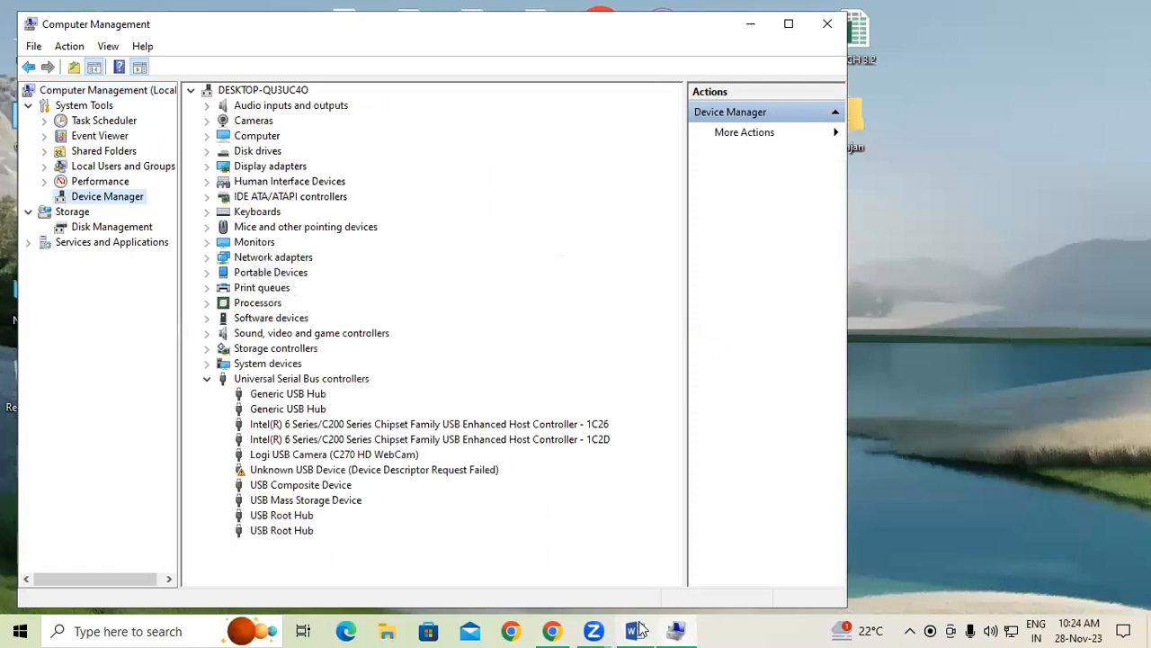
Expand Display adapters, run an automatic driver update search for Intel(R) HD Graphics and close the wizard
double_click(281, 174)
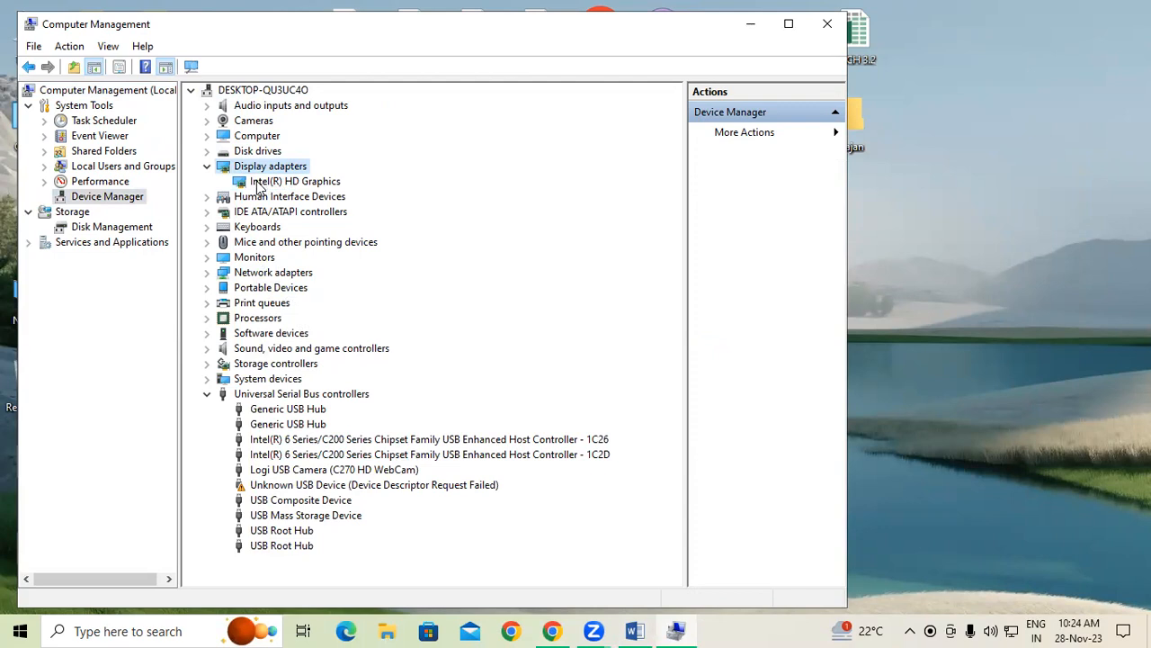
right_click(305, 185)
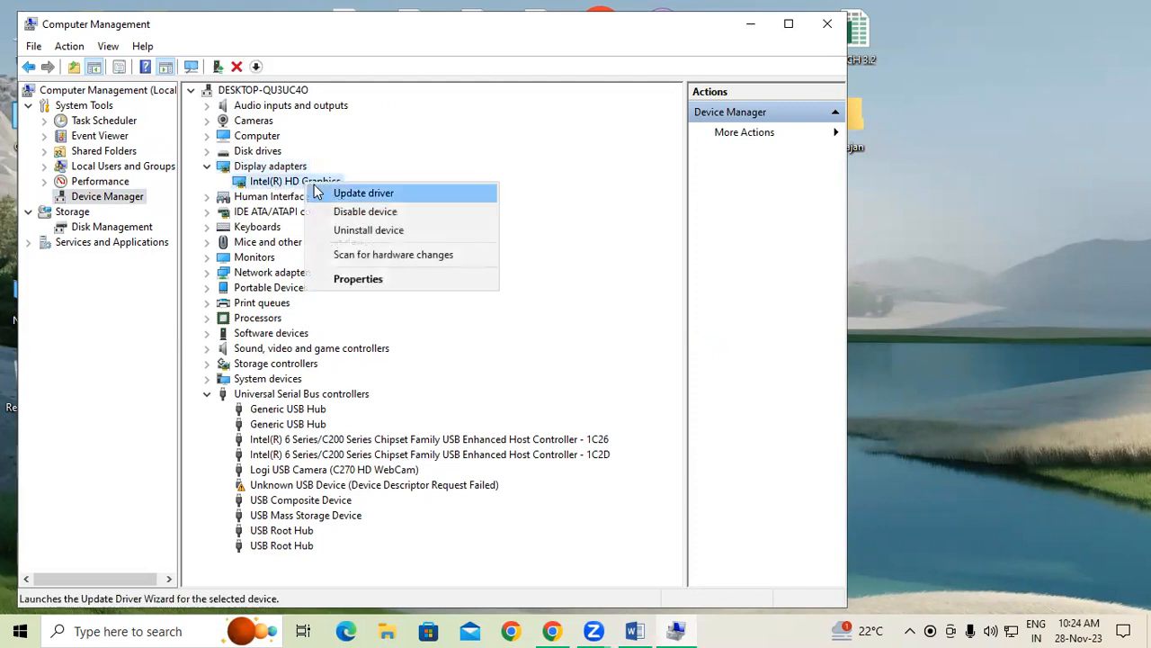
click(387, 194)
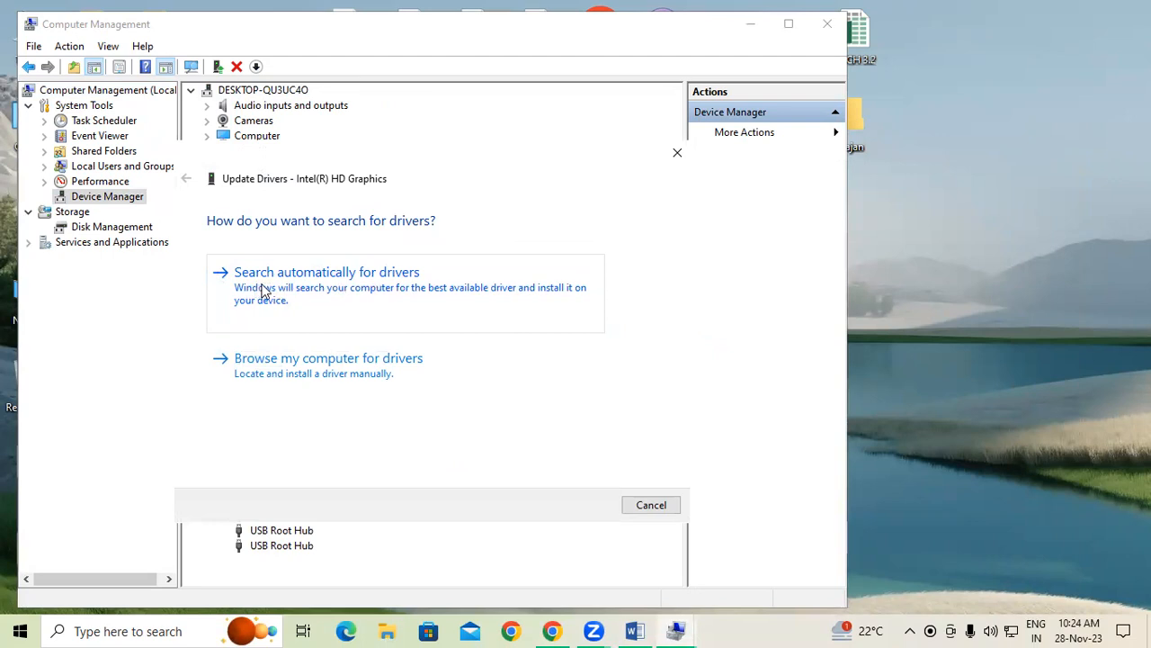
click(263, 290)
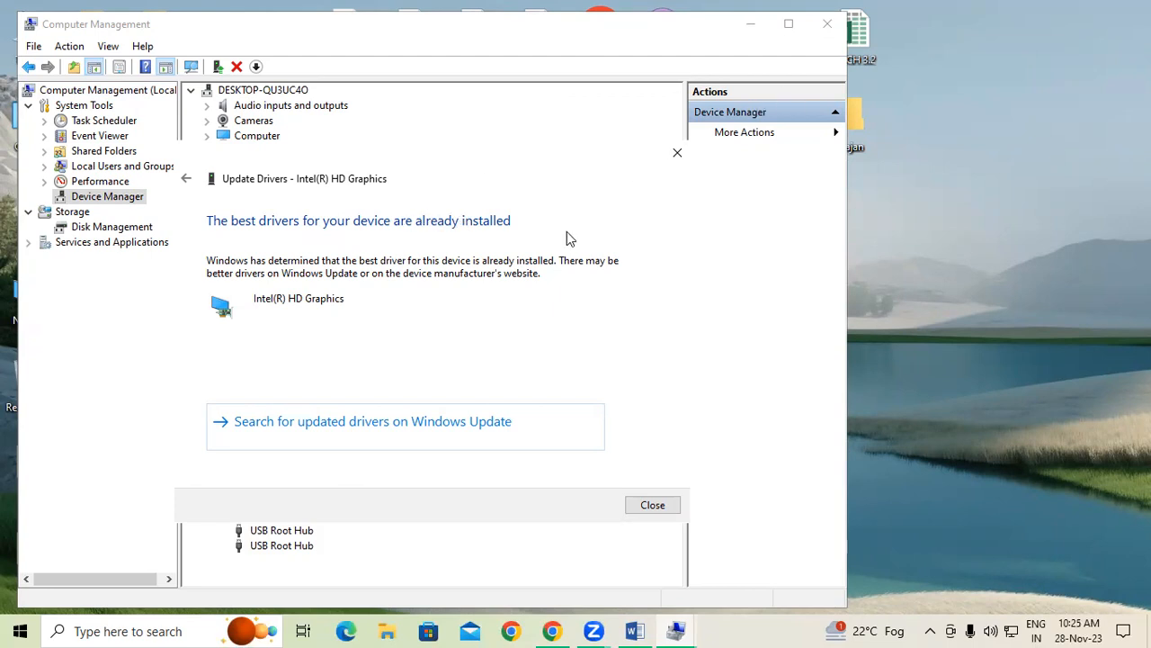
click(678, 158)
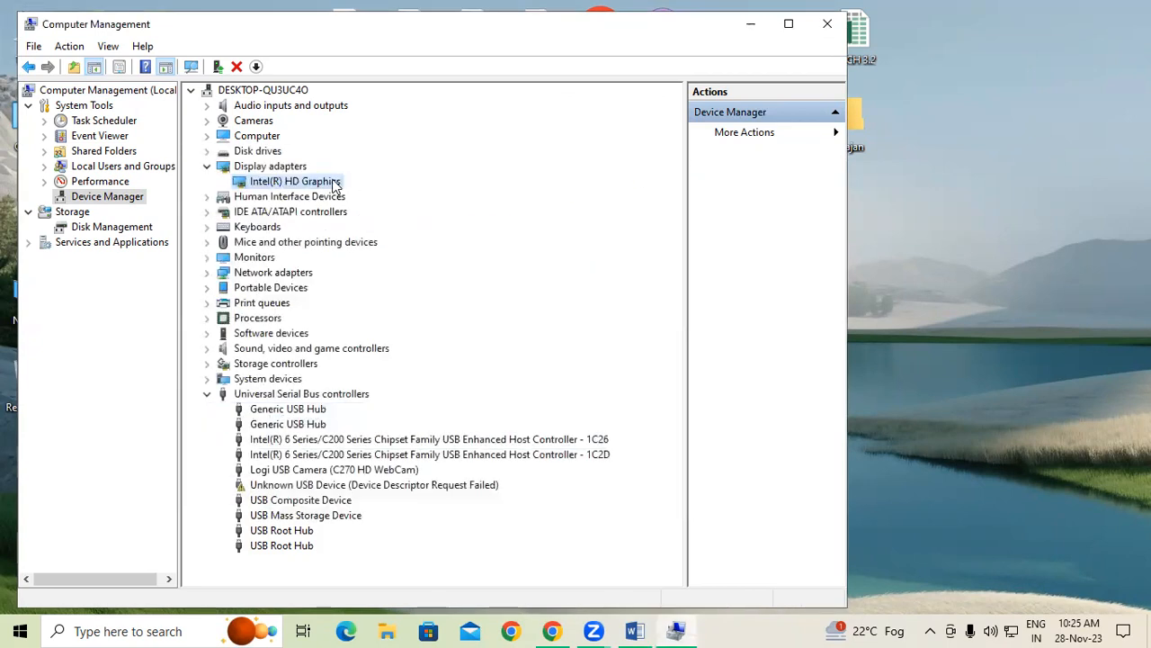
Repeat the automatic driver search for Intel(R) HD Graphics and close the wizard and Computer Management
right_click(333, 181)
click(374, 190)
click(388, 286)
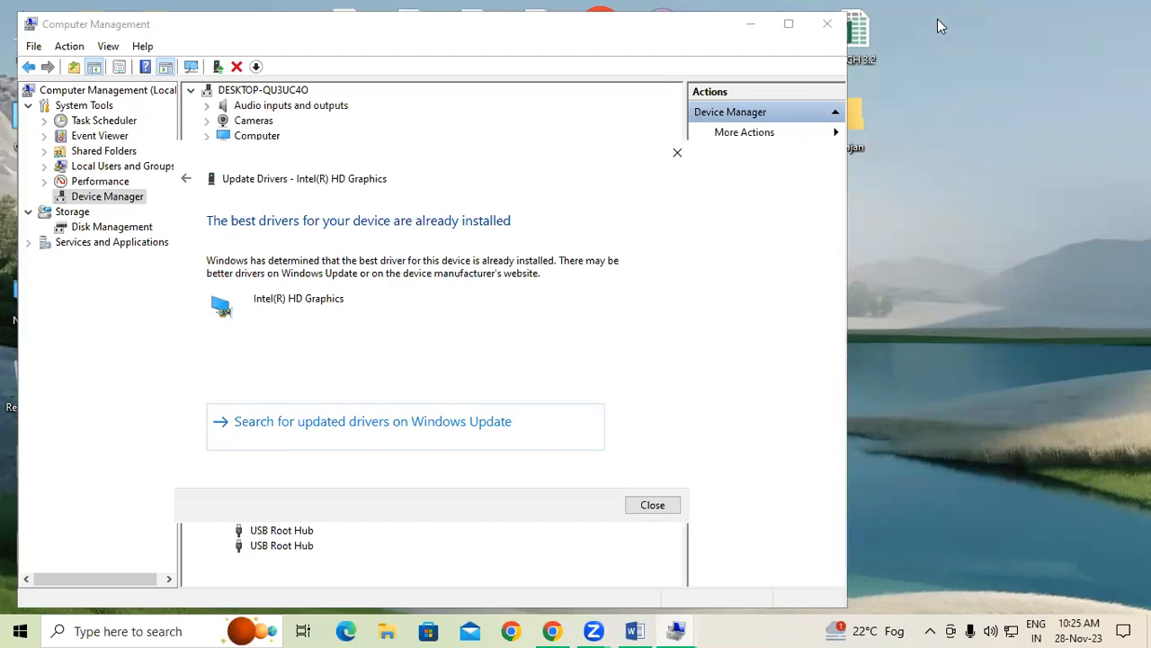
click(677, 156)
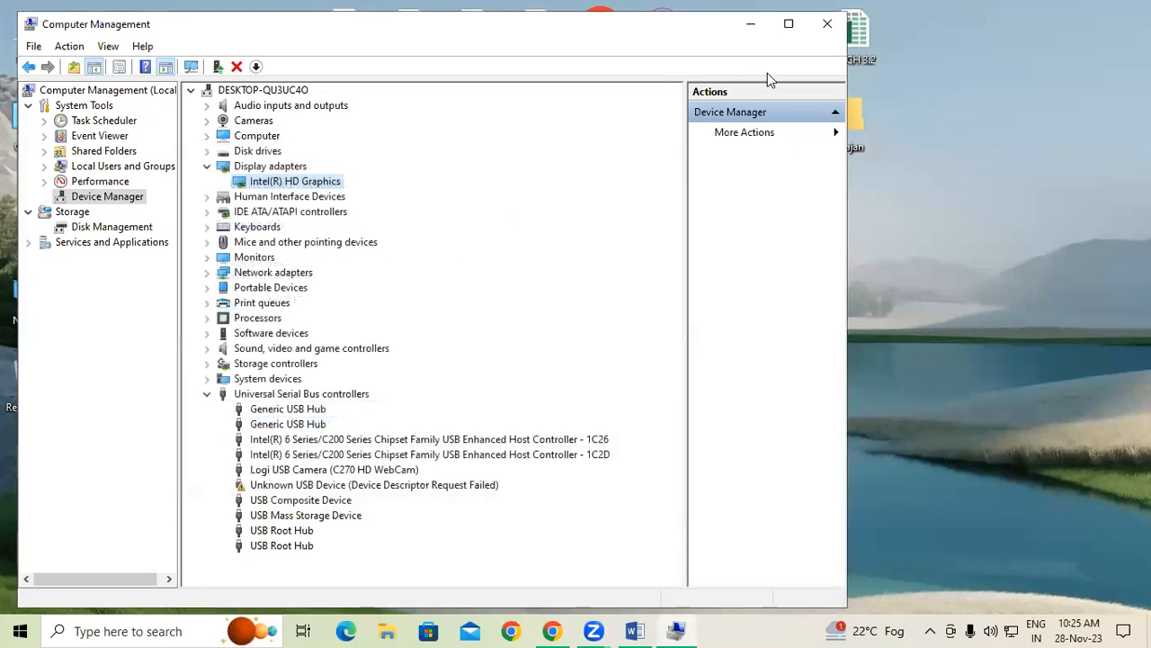
click(827, 23)
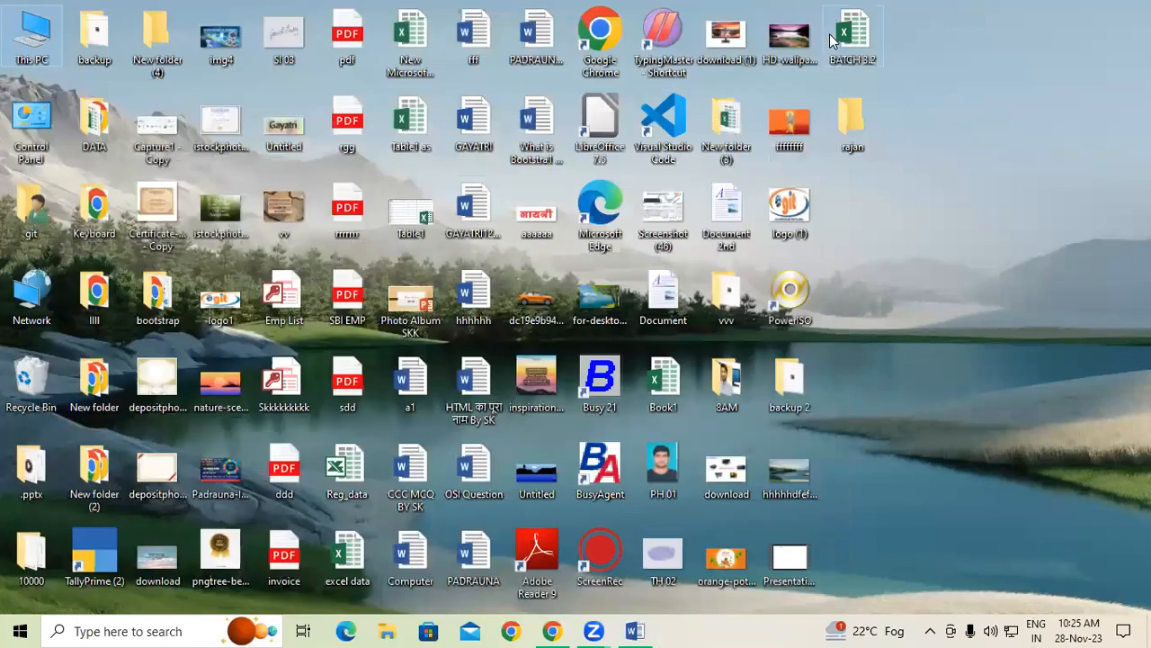
Open Computer Management for This PC again and show the Device Manager device list
right_click(32, 27)
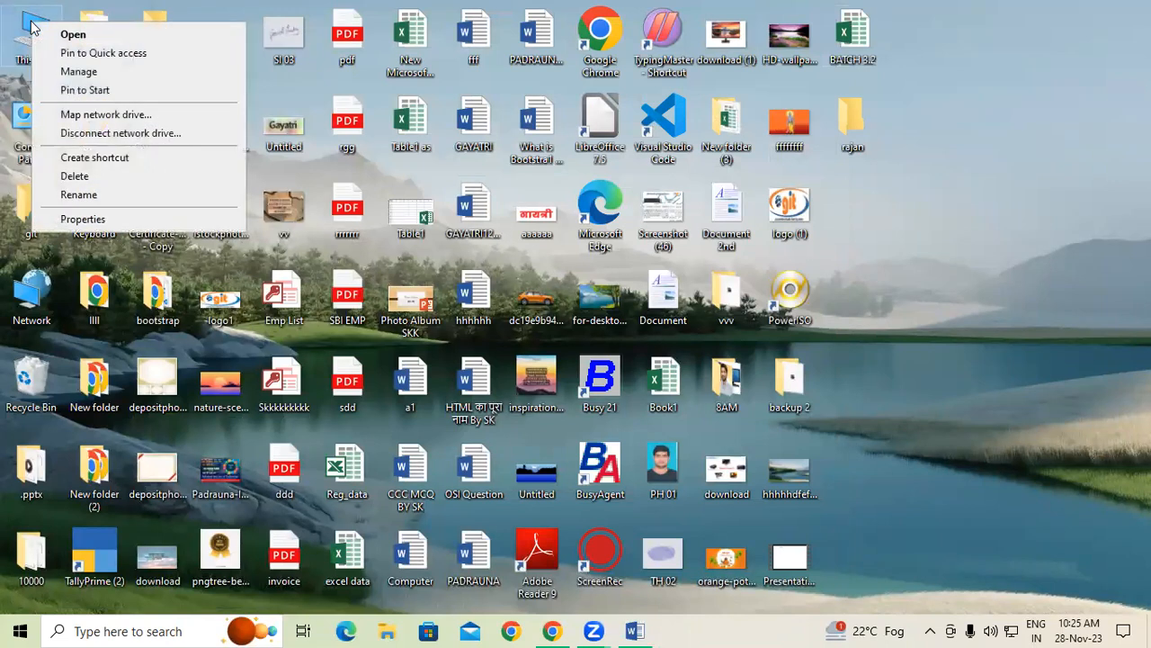
click(77, 71)
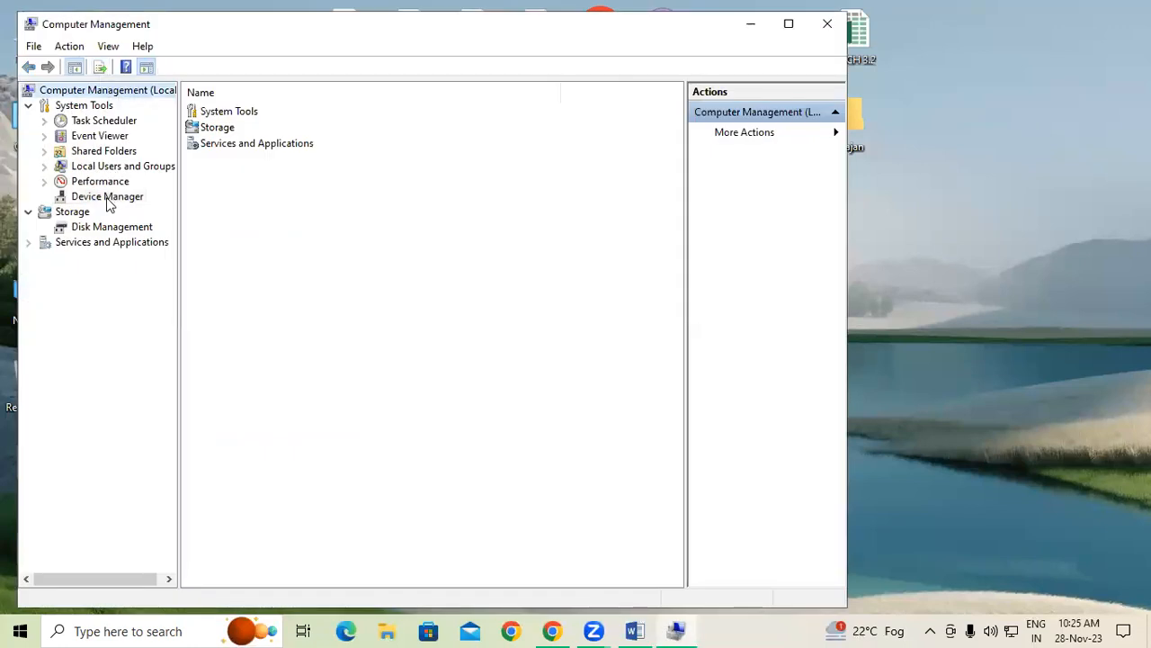
click(107, 198)
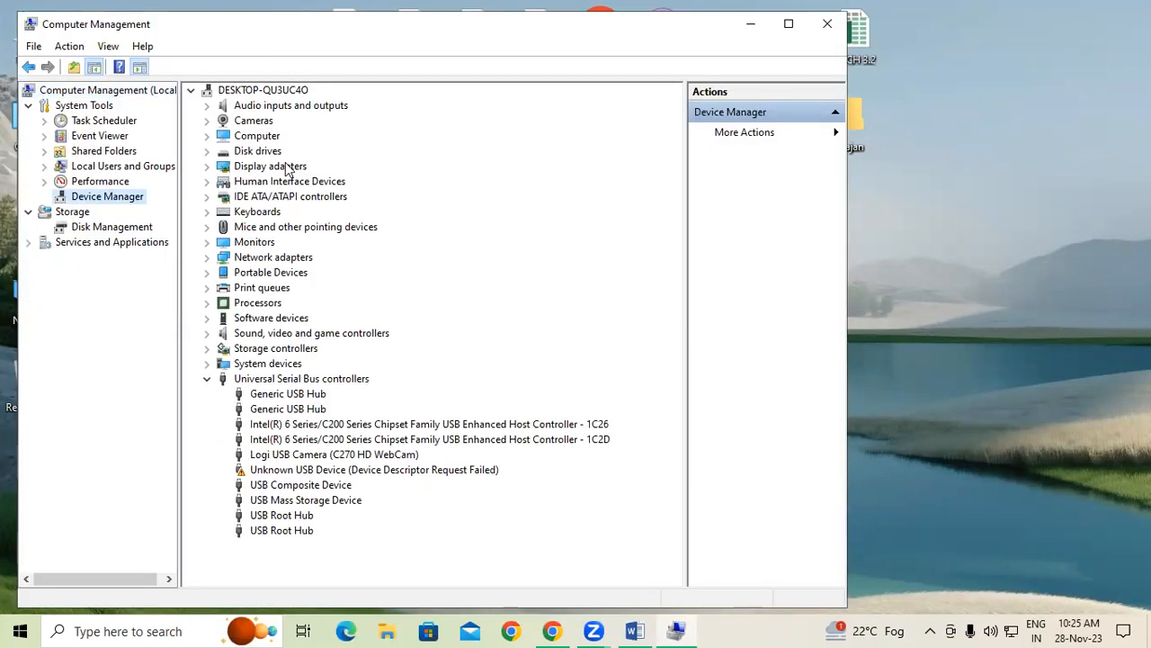
Run an automatic driver search for Intel(R) HD Graphics under Display adapters, then close the wizard and Computer Management
double_click(288, 168)
right_click(288, 182)
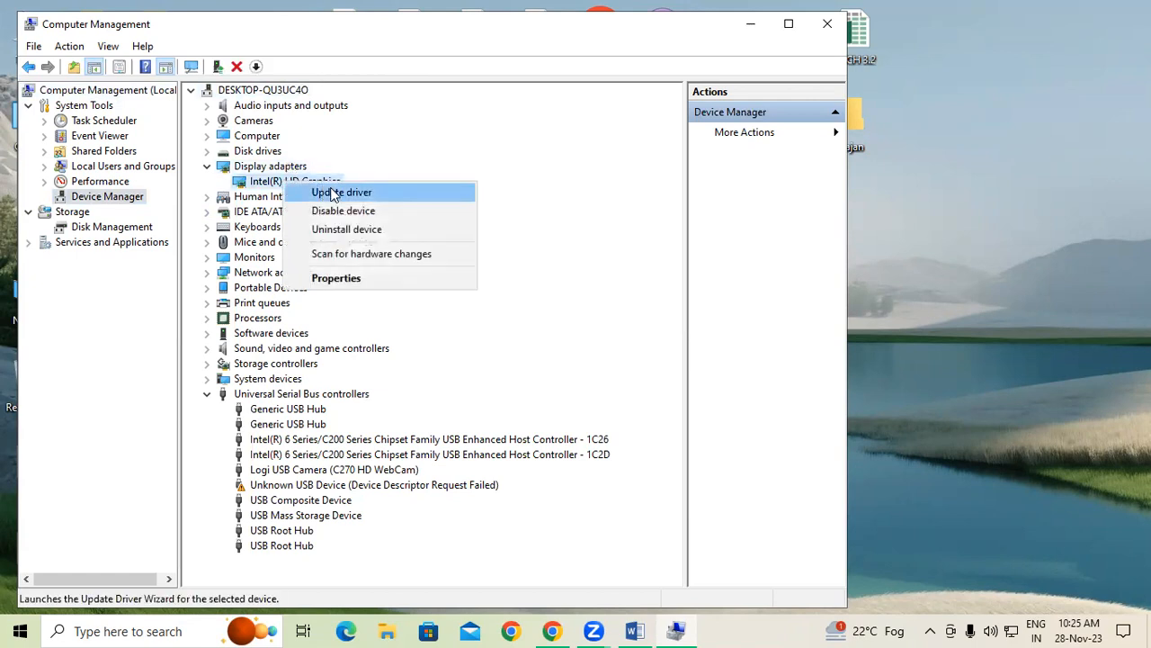
click(333, 194)
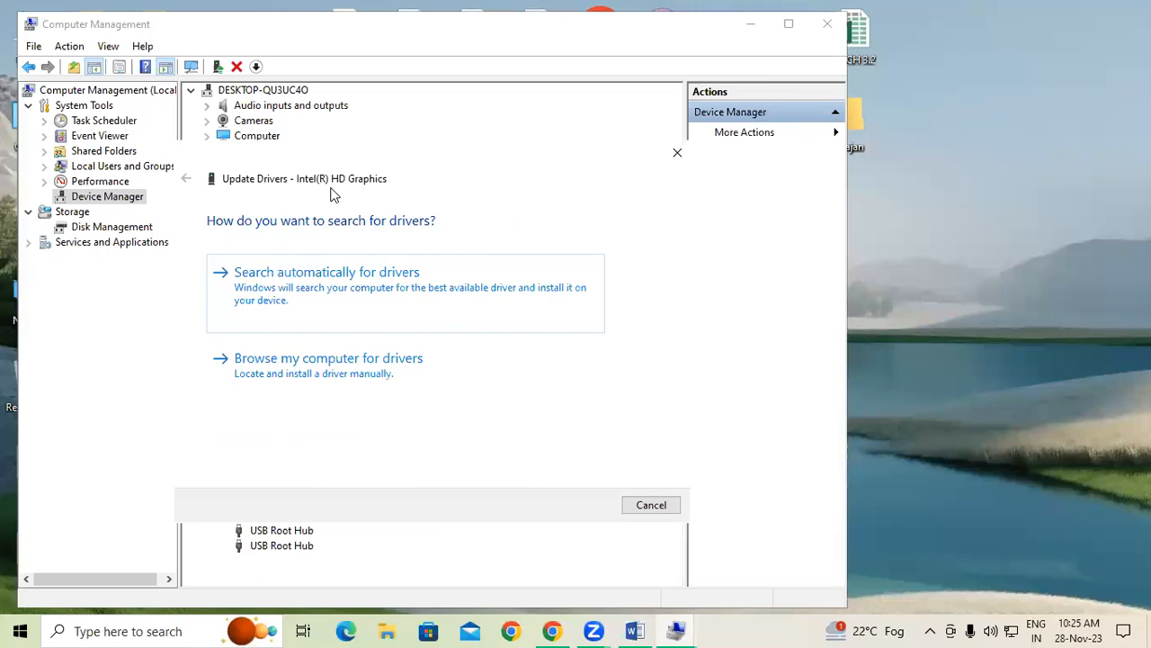
click(288, 279)
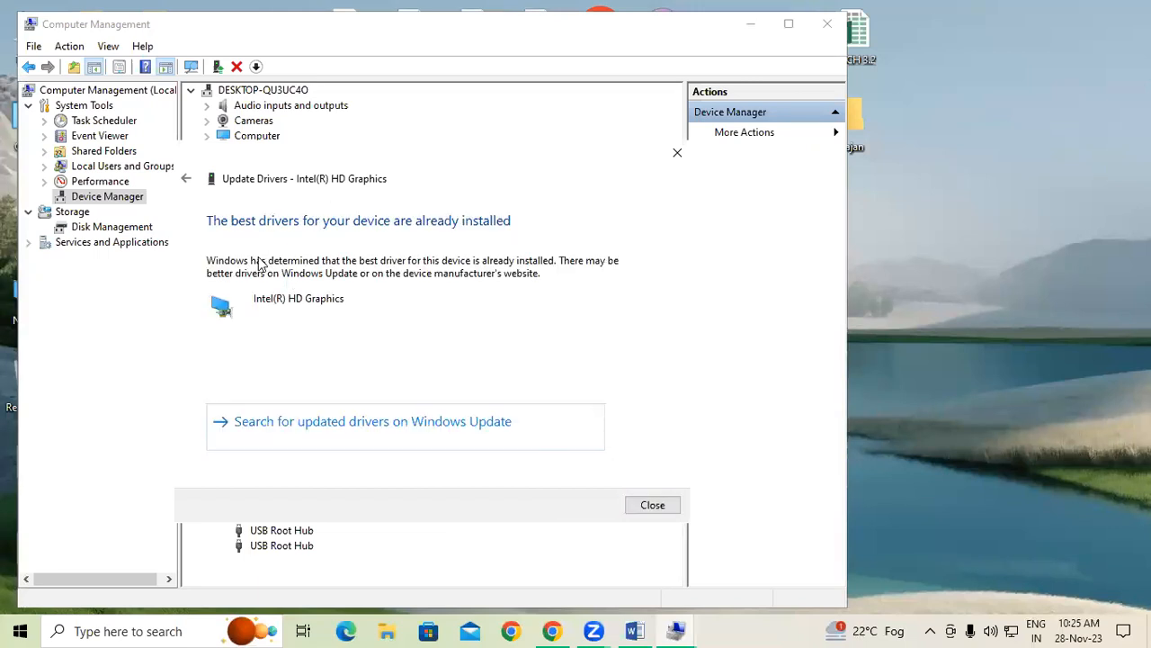
click(653, 504)
click(826, 24)
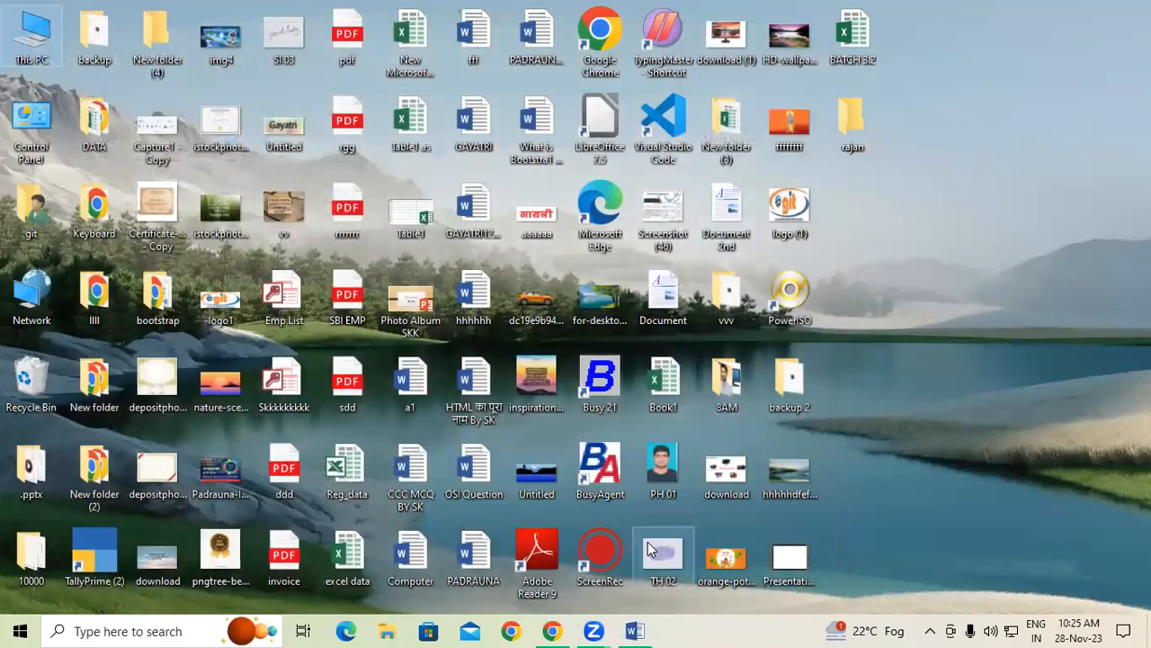
Switch to the Word document and review the opening part of the Disable auto update tip, up to services
click(635, 631)
scroll(306, 414, down, 1)
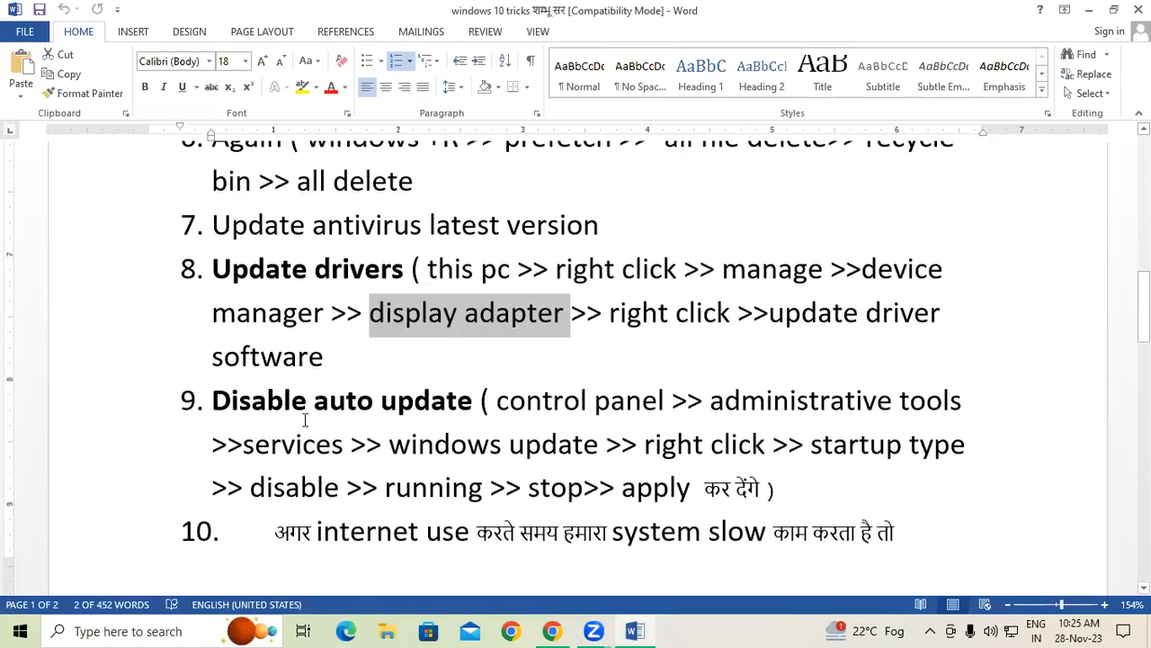
click(292, 401)
drag(228, 400, 428, 405)
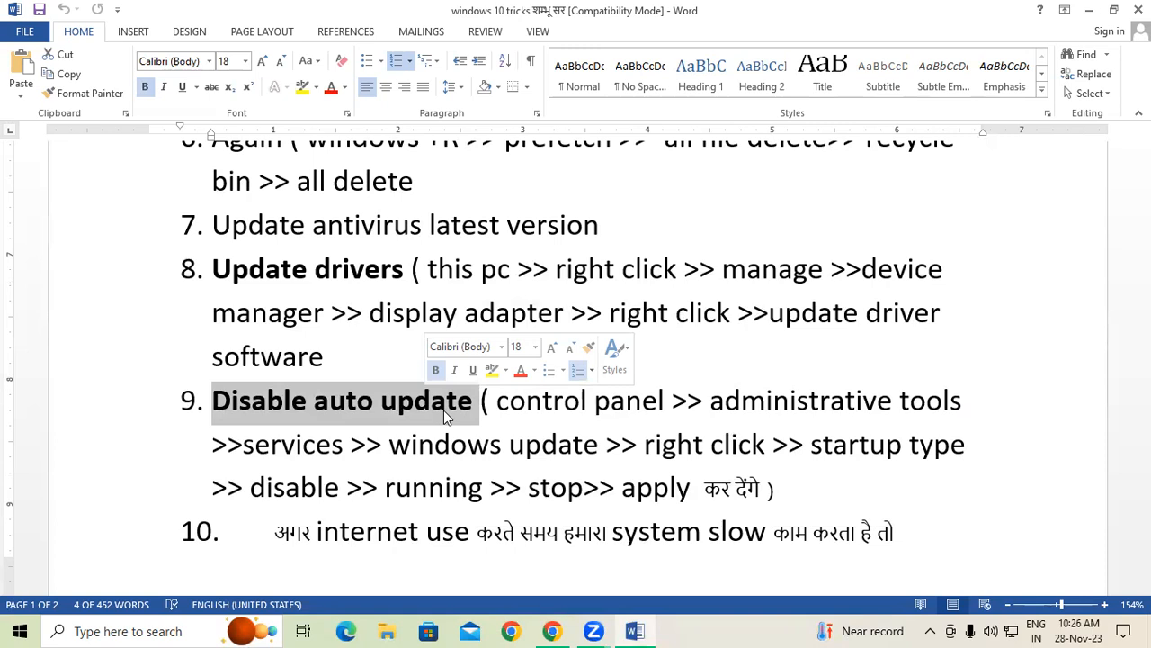
click(243, 447)
drag(273, 447, 344, 447)
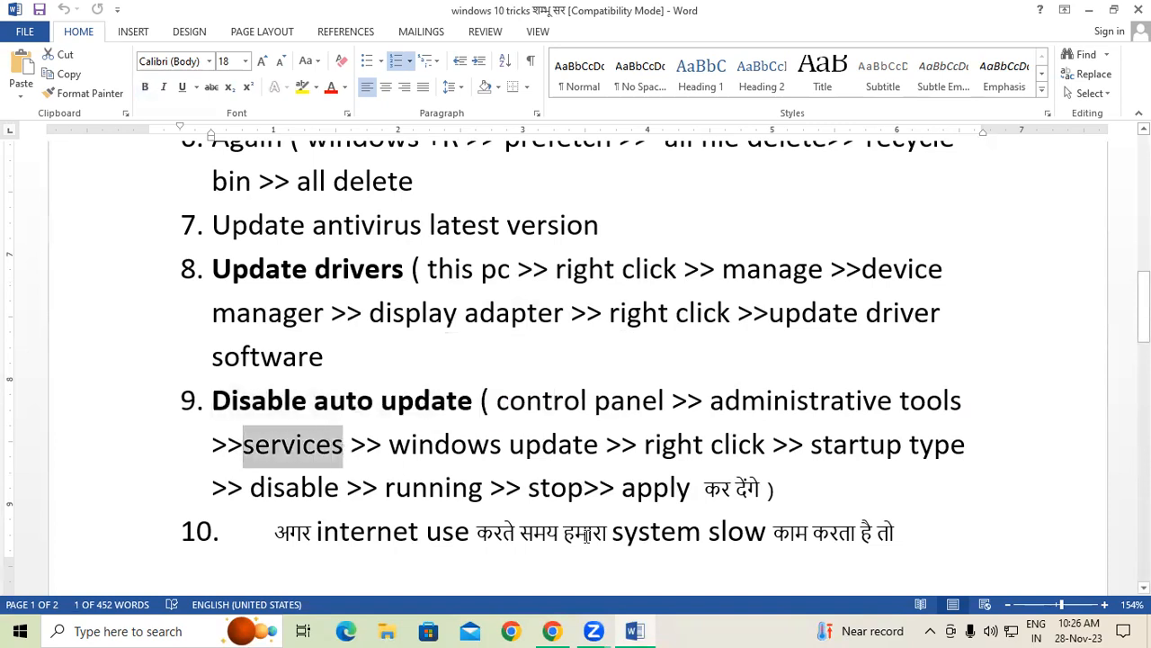
Minimize Word and open Services from the Administrative Tools in Control Panel
click(635, 631)
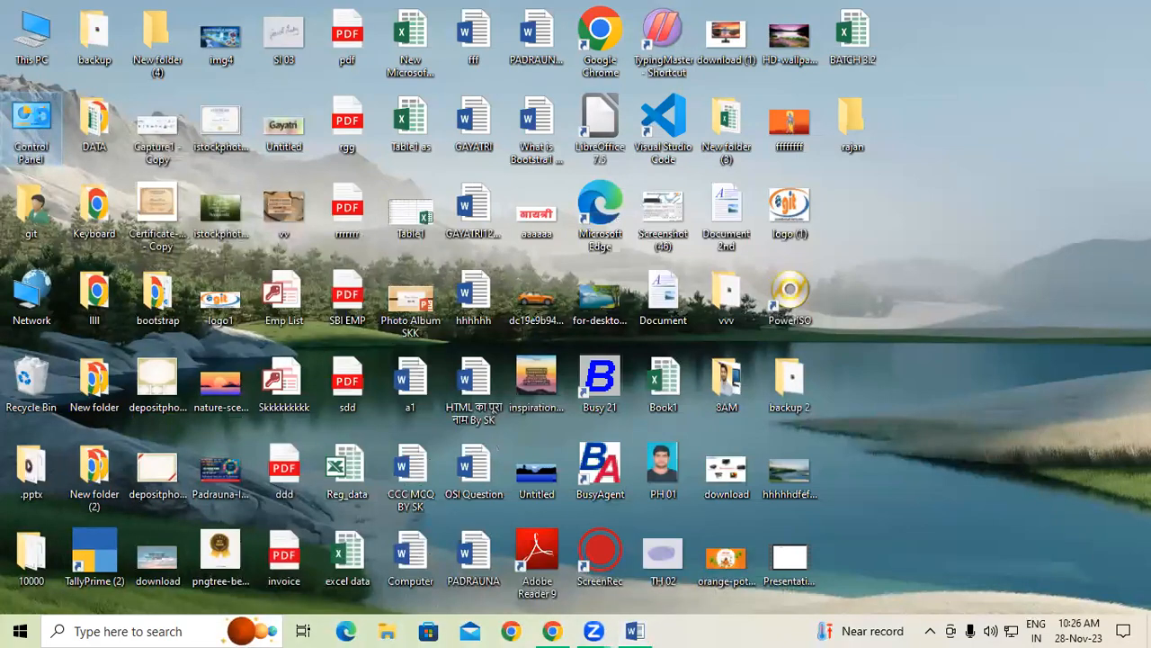
double_click(32, 122)
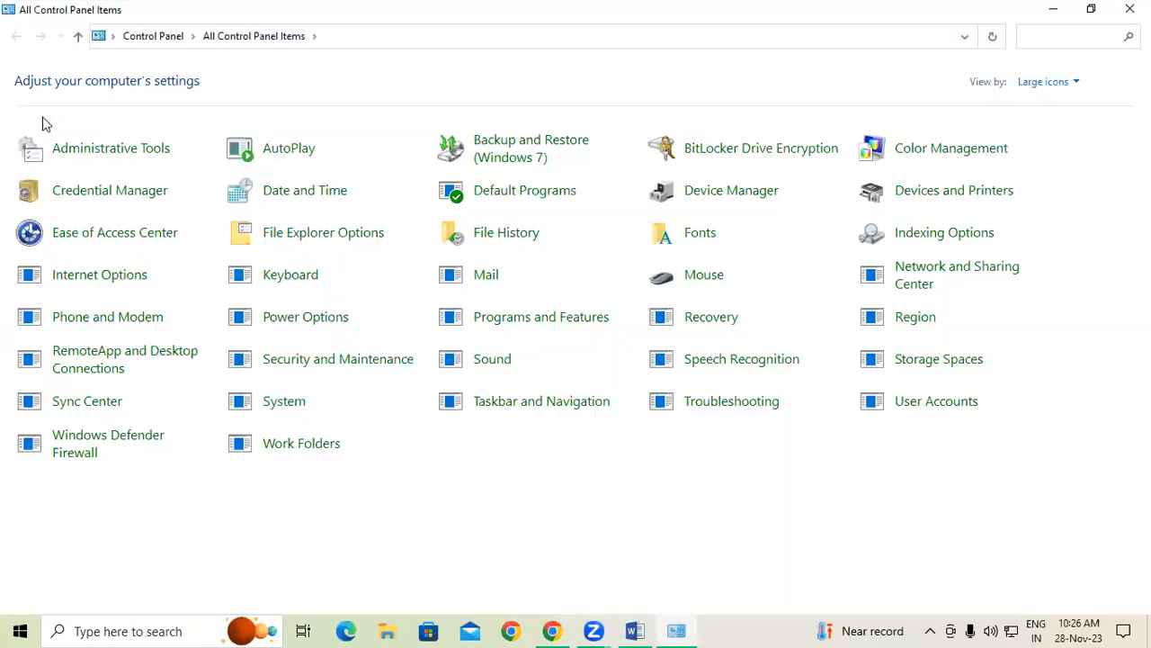
click(96, 156)
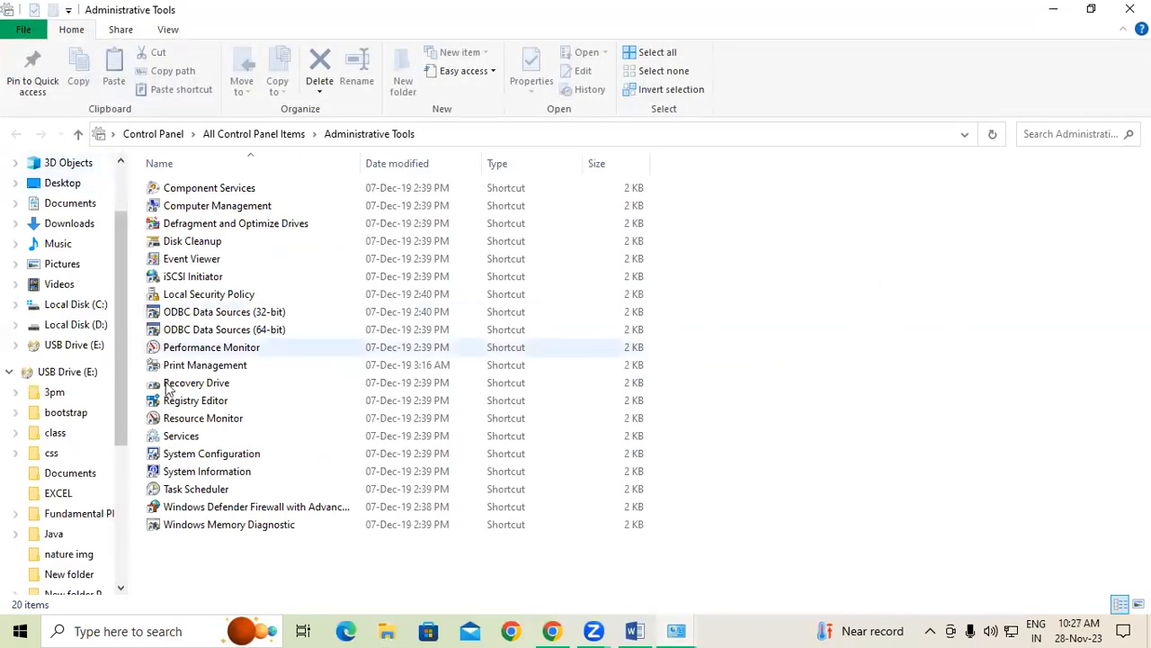
click(181, 435)
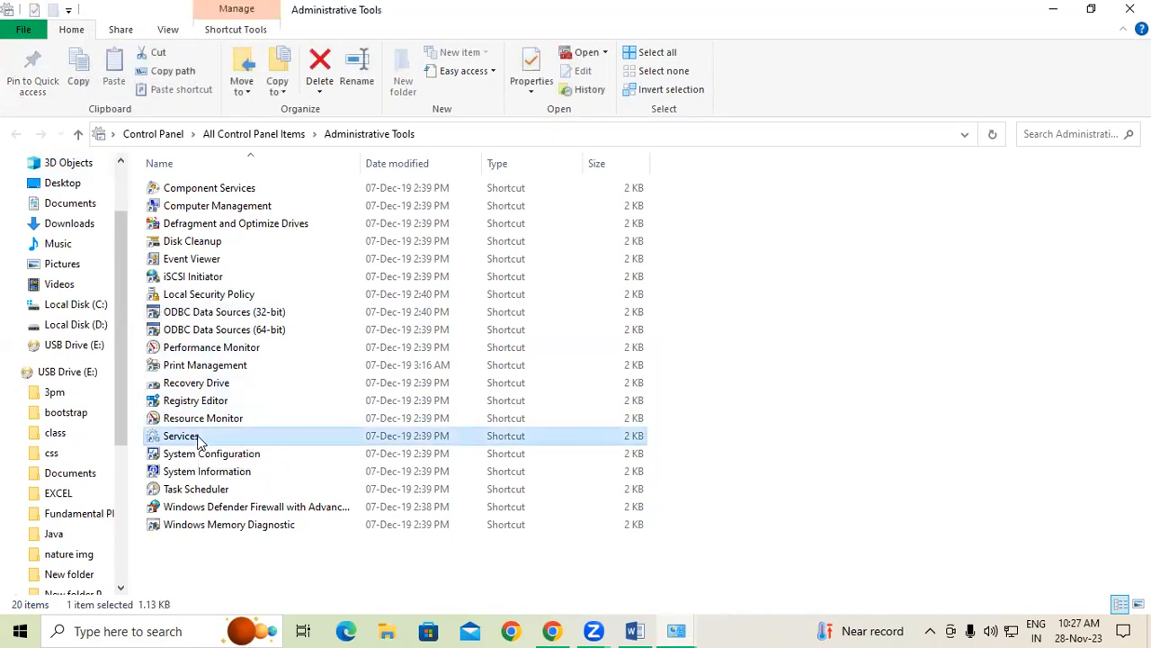
double_click(200, 440)
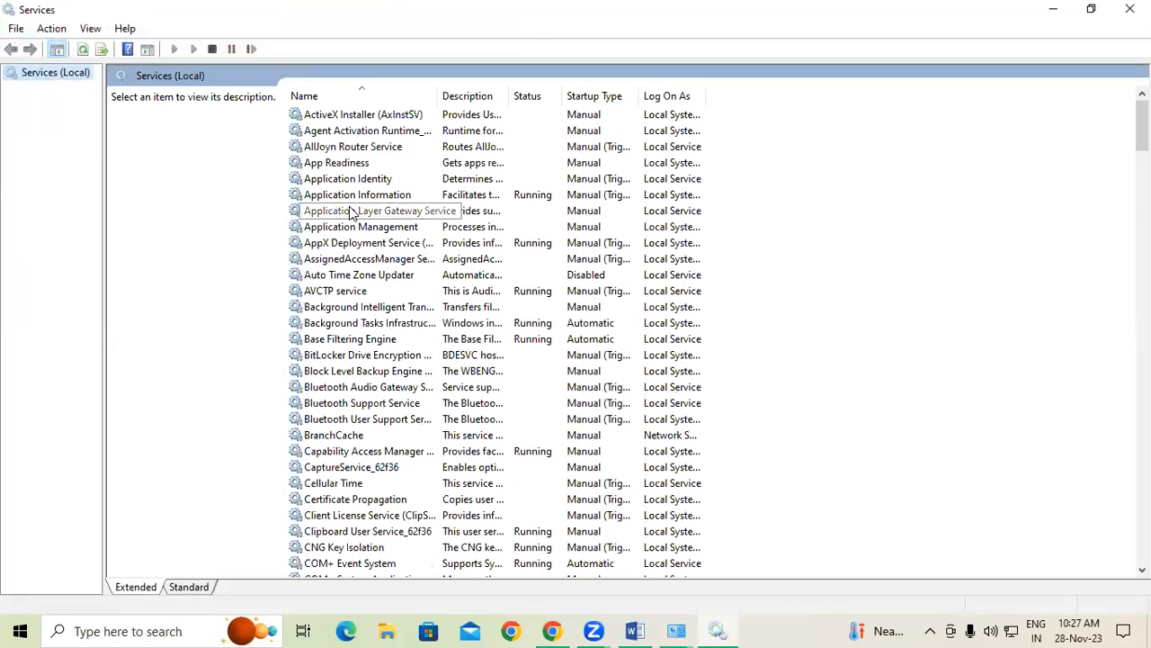
click(349, 161)
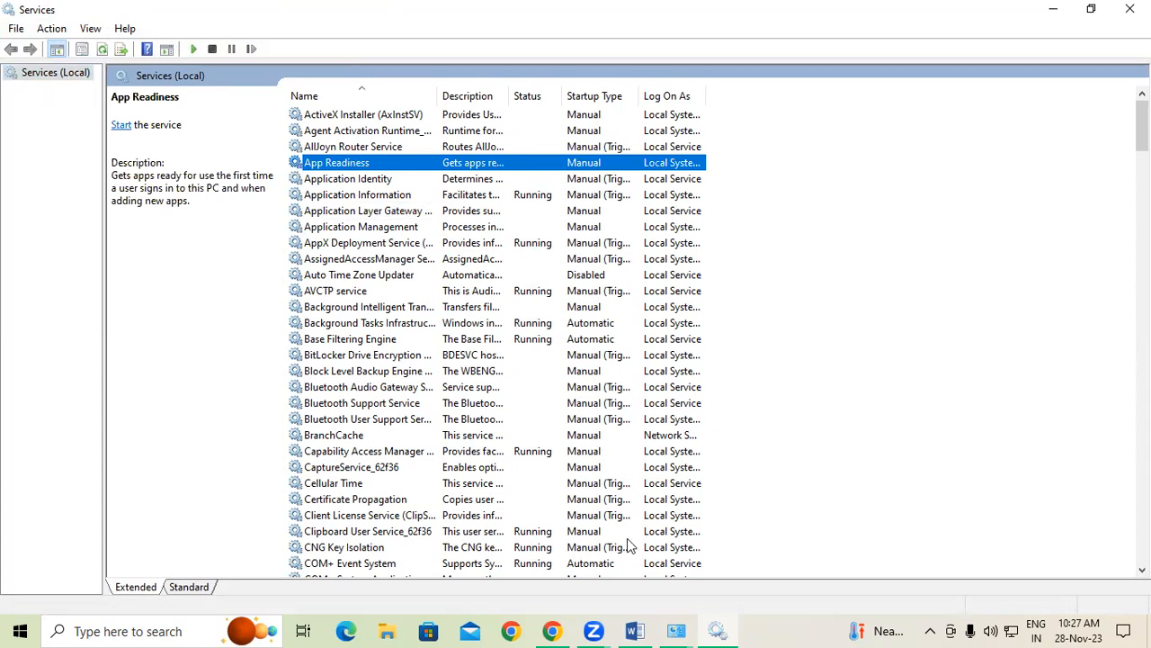
Switch to Word and review the rest of the Disable auto update tip, from windows update to apply
click(635, 629)
drag(389, 447, 971, 447)
drag(250, 486, 444, 488)
drag(529, 489, 763, 494)
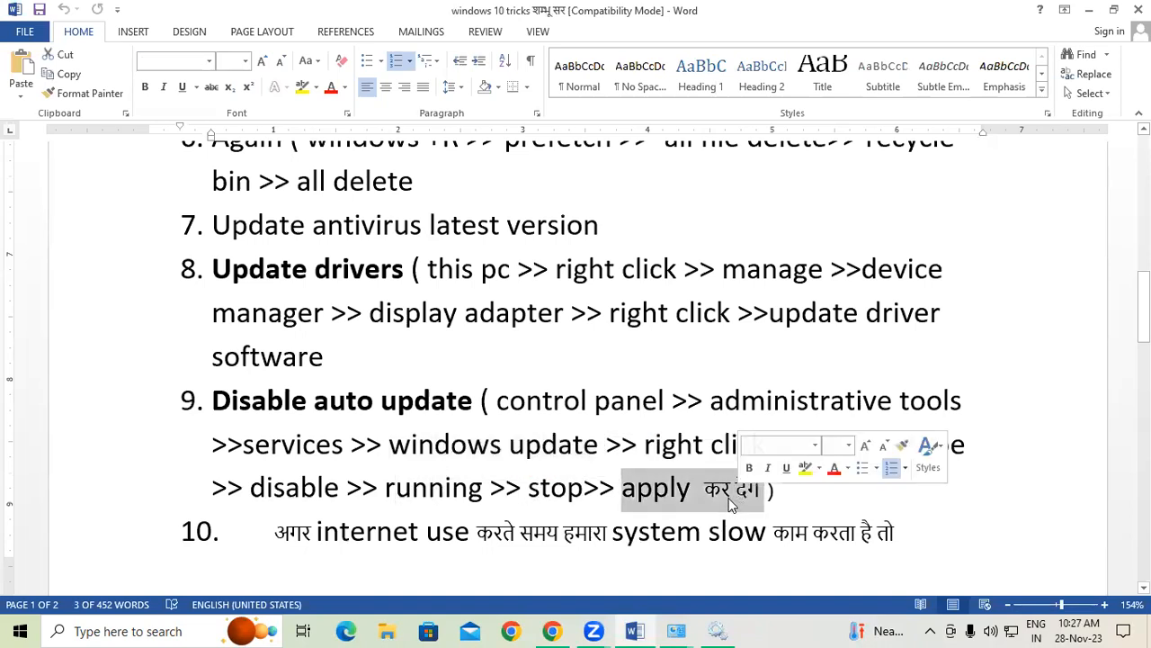
Return to Services and select the Windows Update service in the list
click(717, 630)
scroll(432, 364, down, 5)
scroll(427, 360, up, 4)
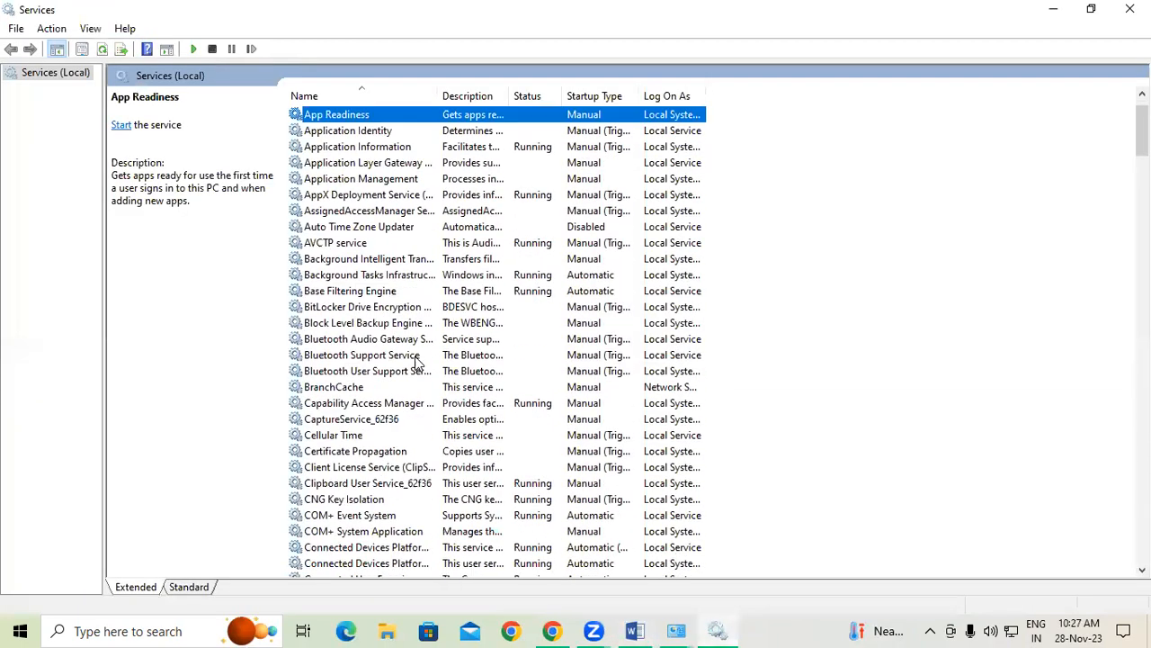
scroll(418, 361, down, 4)
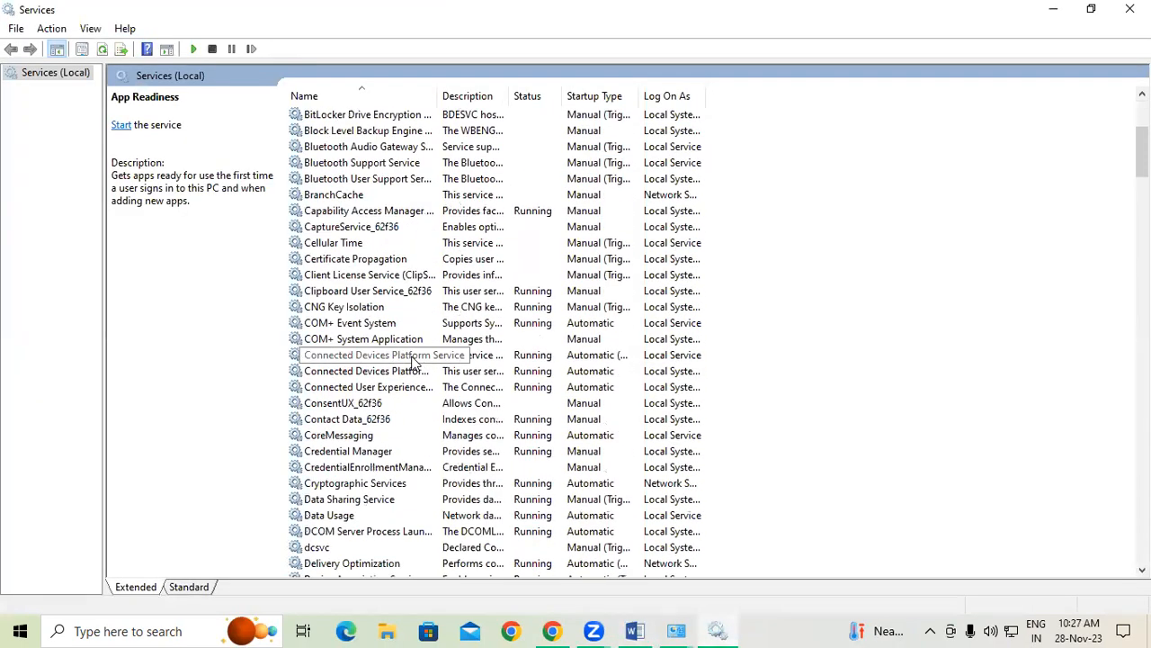
key(w)
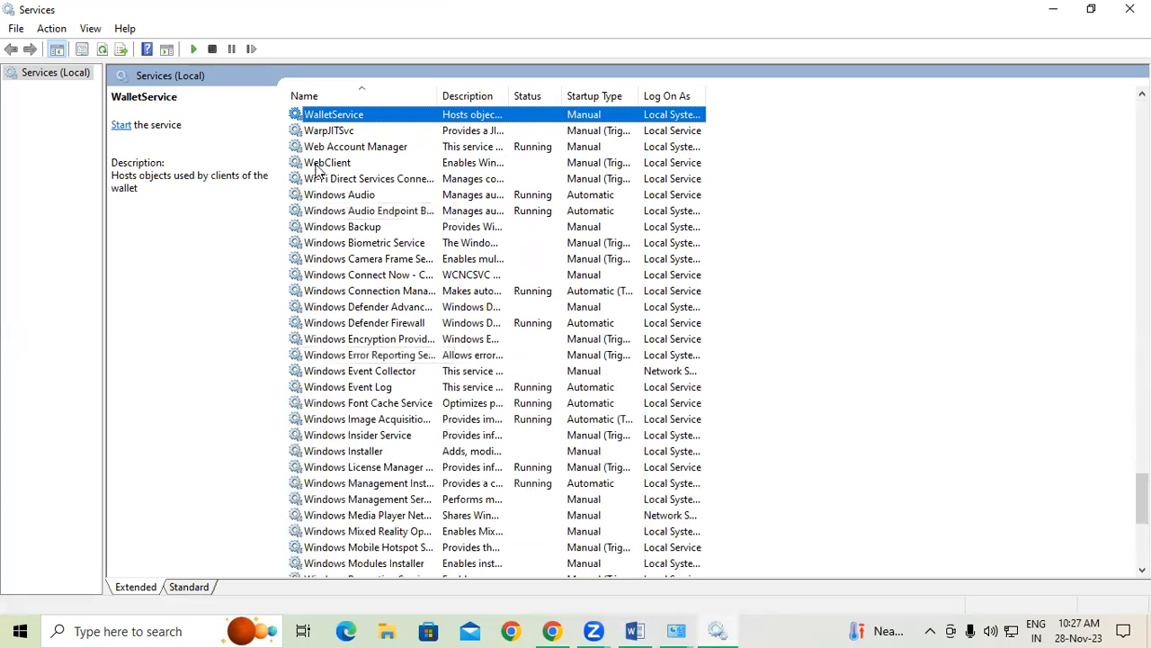
key(Down)
key(Down)
key(Down)
key(Down)
key(Down)
key(Down)
key(Down)
key(Down)
key(Down)
key(Down)
key(Down)
key(Down)
key(Down)
key(Down)
key(Down)
key(Down)
key(Down)
key(Down)
key(Down)
key(Down)
key(Down)
key(Down)
key(Down)
key(Down)
key(Down)
key(Down)
key(Down)
key(Down)
key(Down)
key(Down)
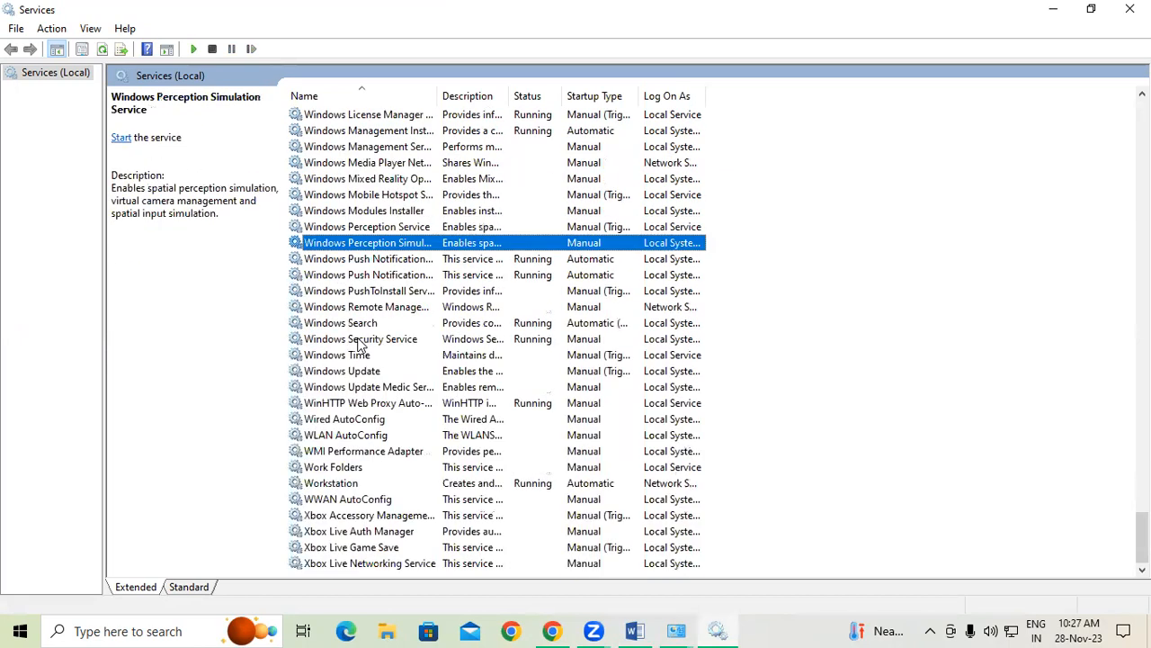
key(Down)
key(Down)
key(Down)
key(Down)
key(Down)
key(Down)
key(Down)
key(Down)
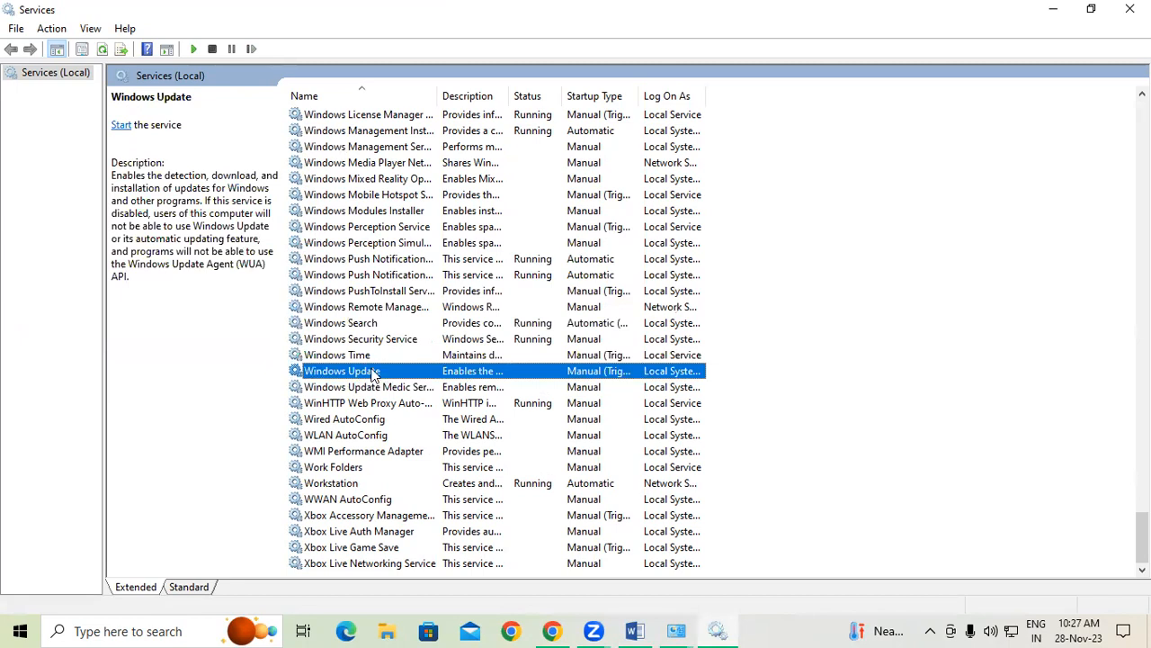
Open the properties of the Windows Update service and set its startup type to Disabled
right_click(373, 372)
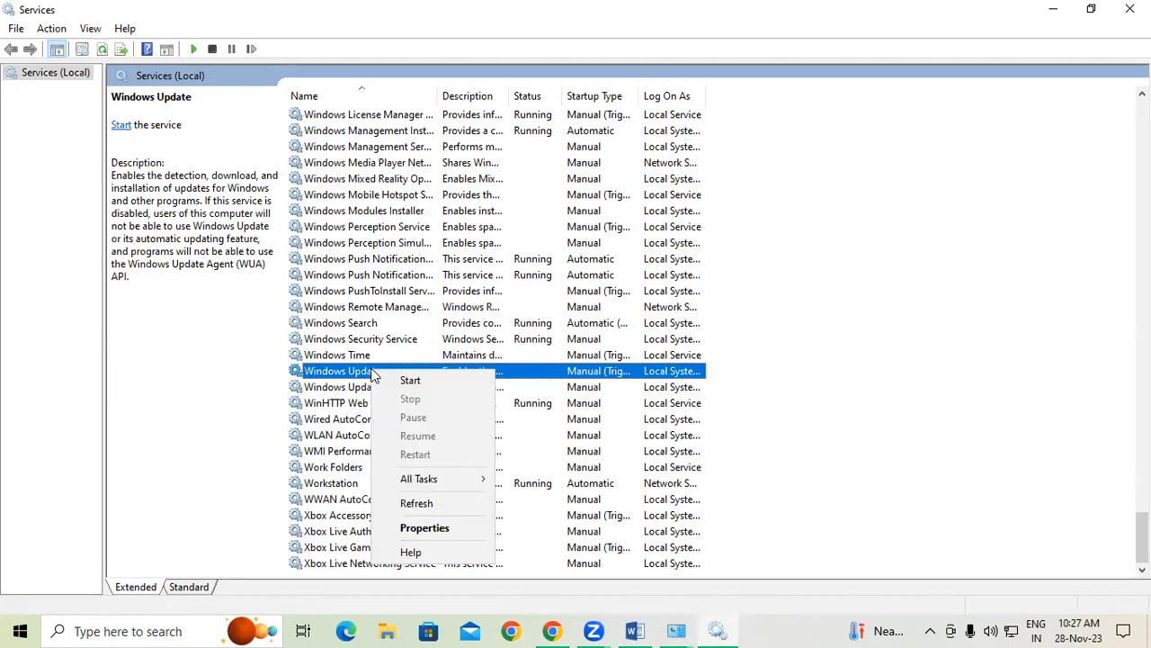
click(428, 528)
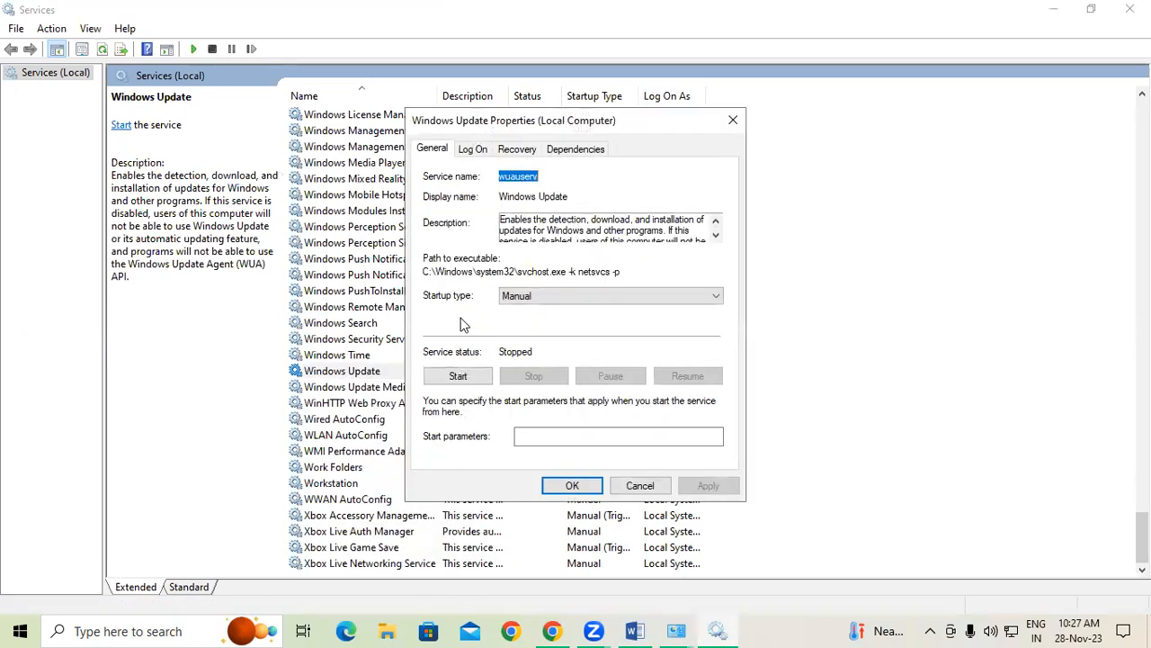
click(542, 298)
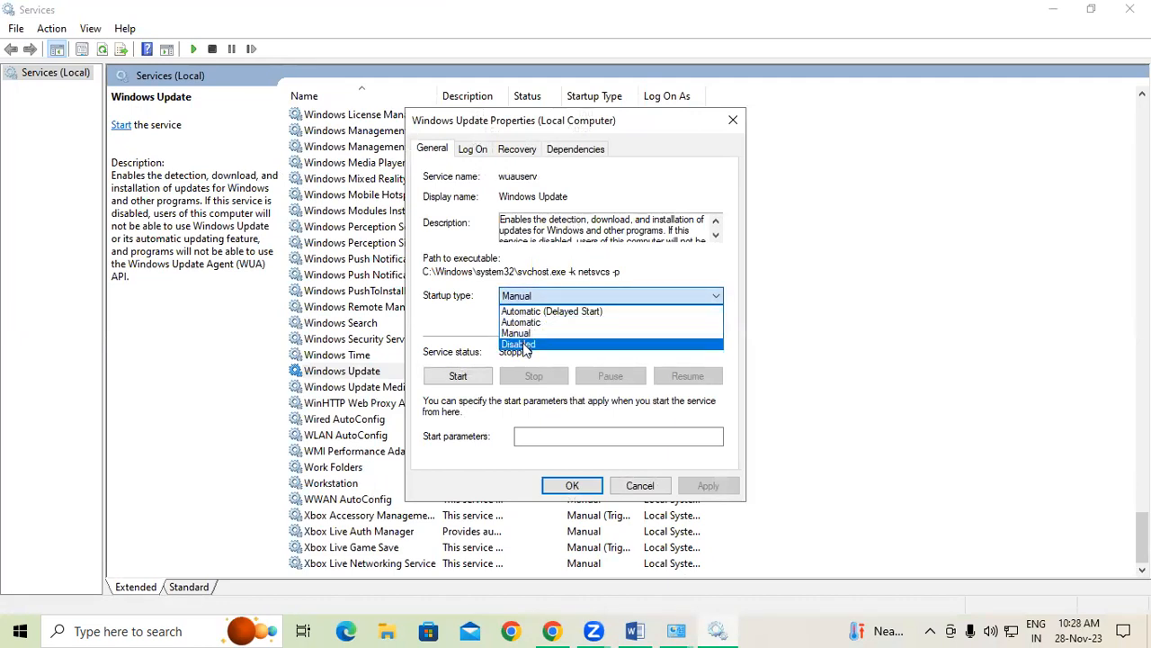
click(527, 345)
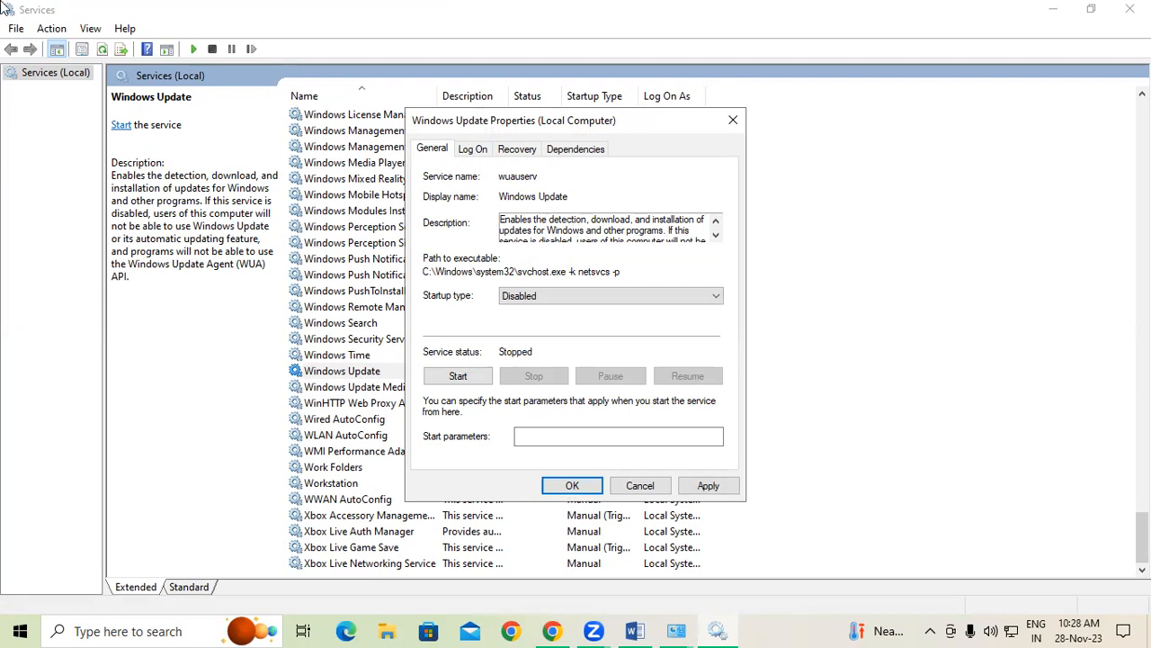
Start and stop the Windows Update service, apply the property changes and close Services
click(472, 381)
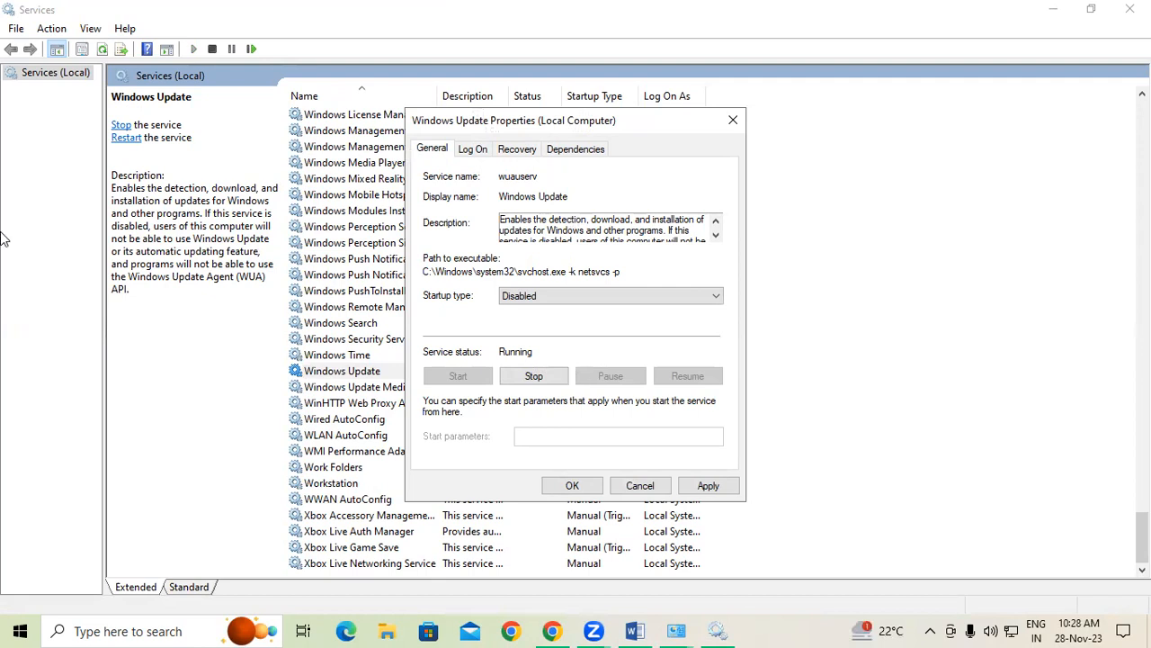
click(527, 378)
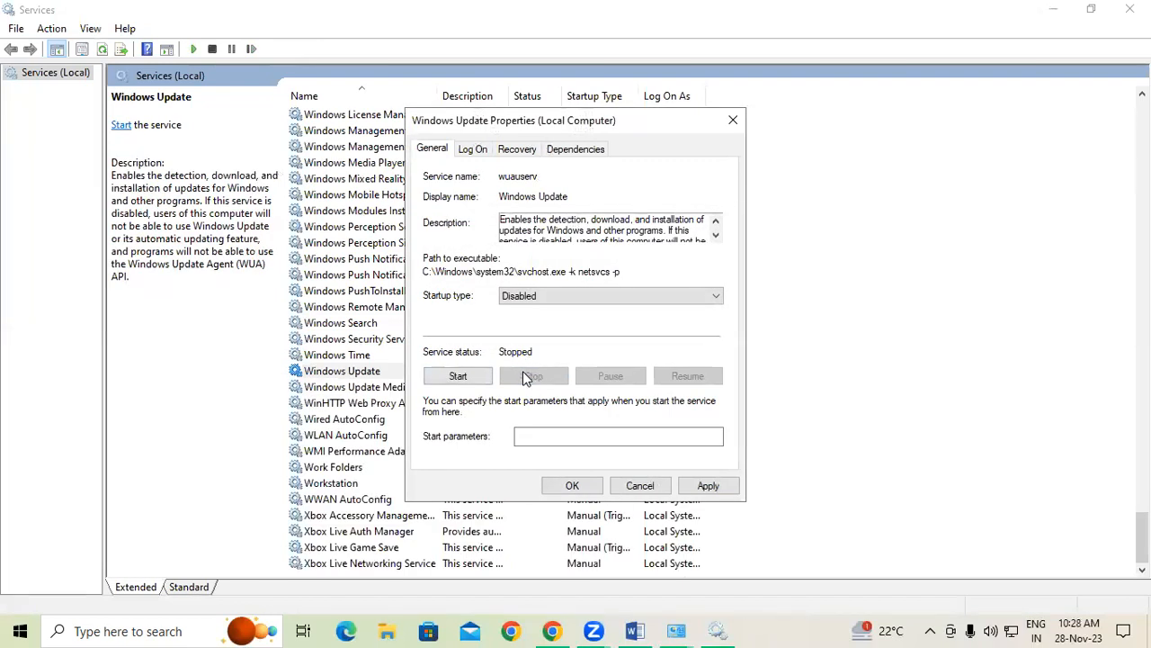
click(709, 486)
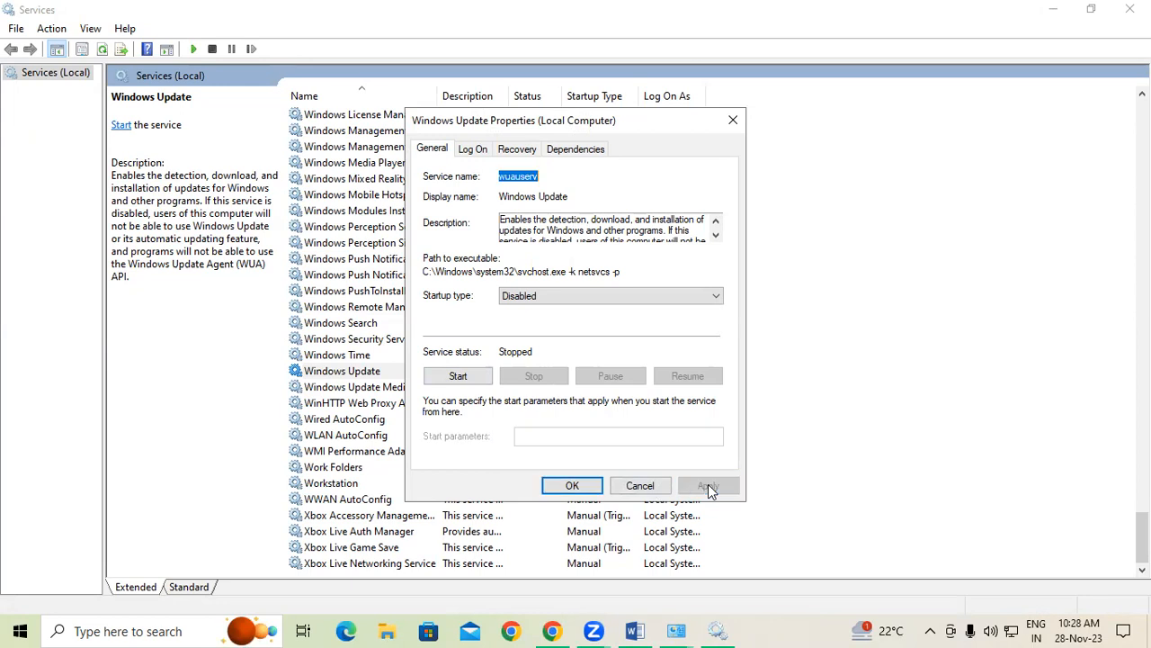
click(586, 487)
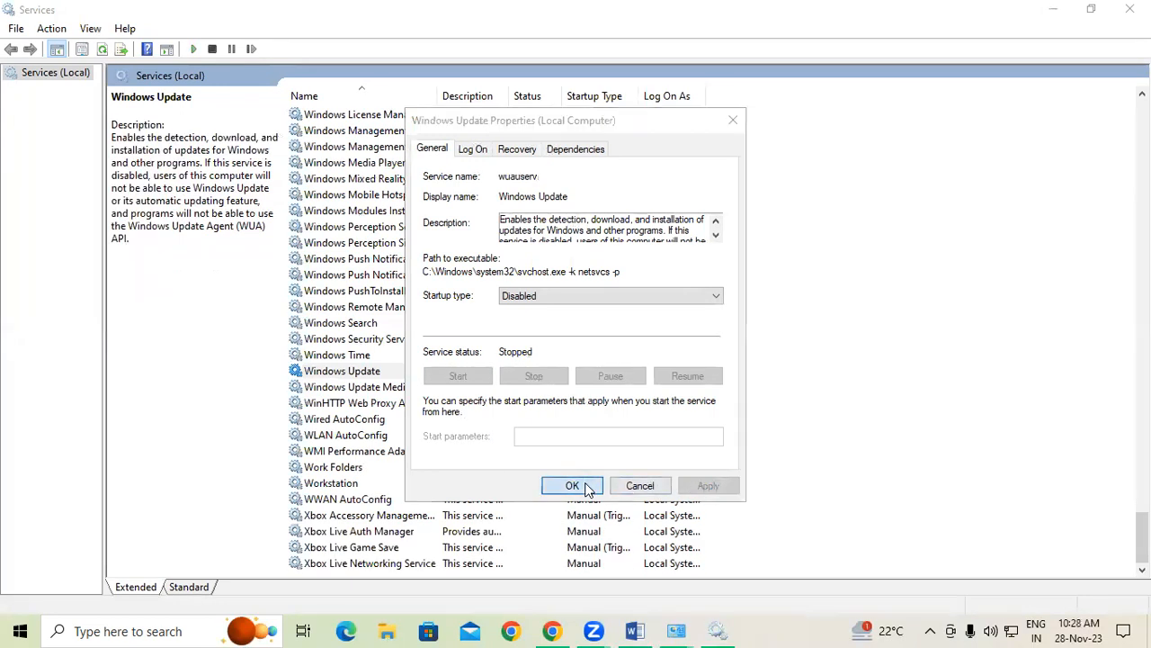
click(1130, 9)
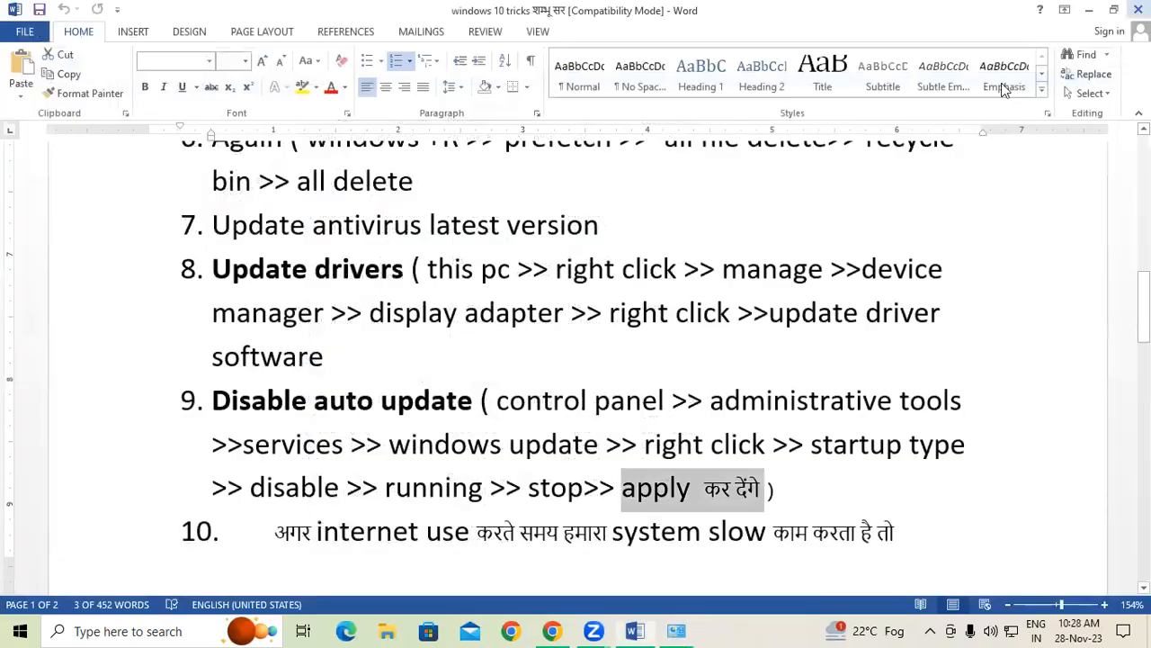
Reopen Services from Control Panel's Administrative Tools and select a service in the list
click(677, 631)
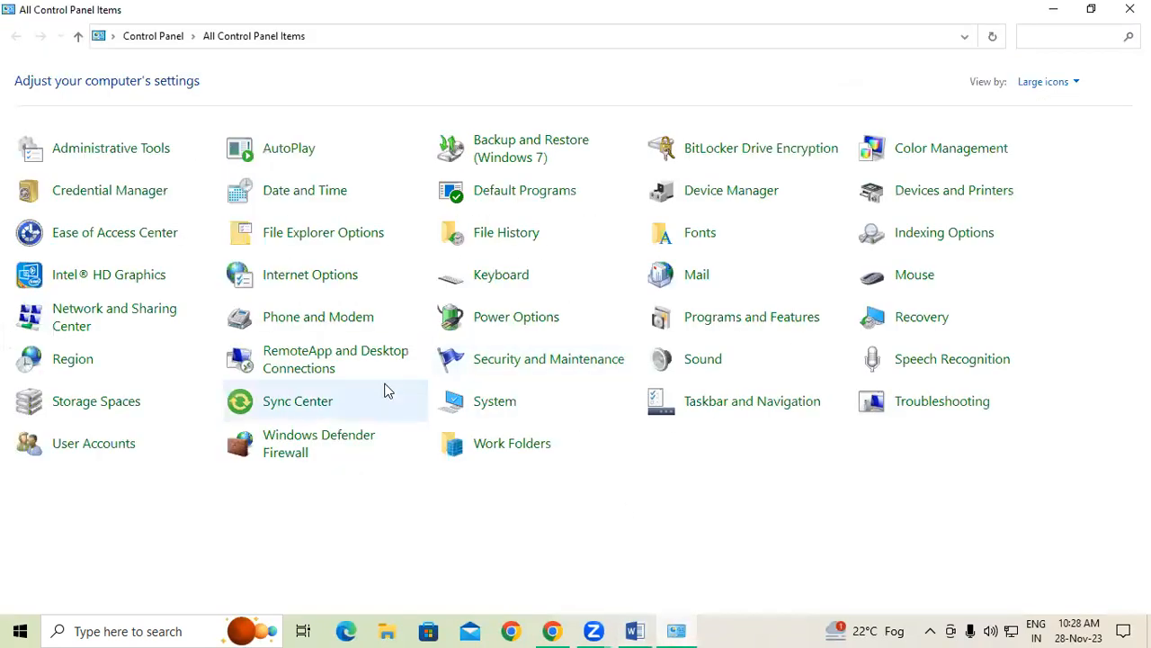
click(93, 158)
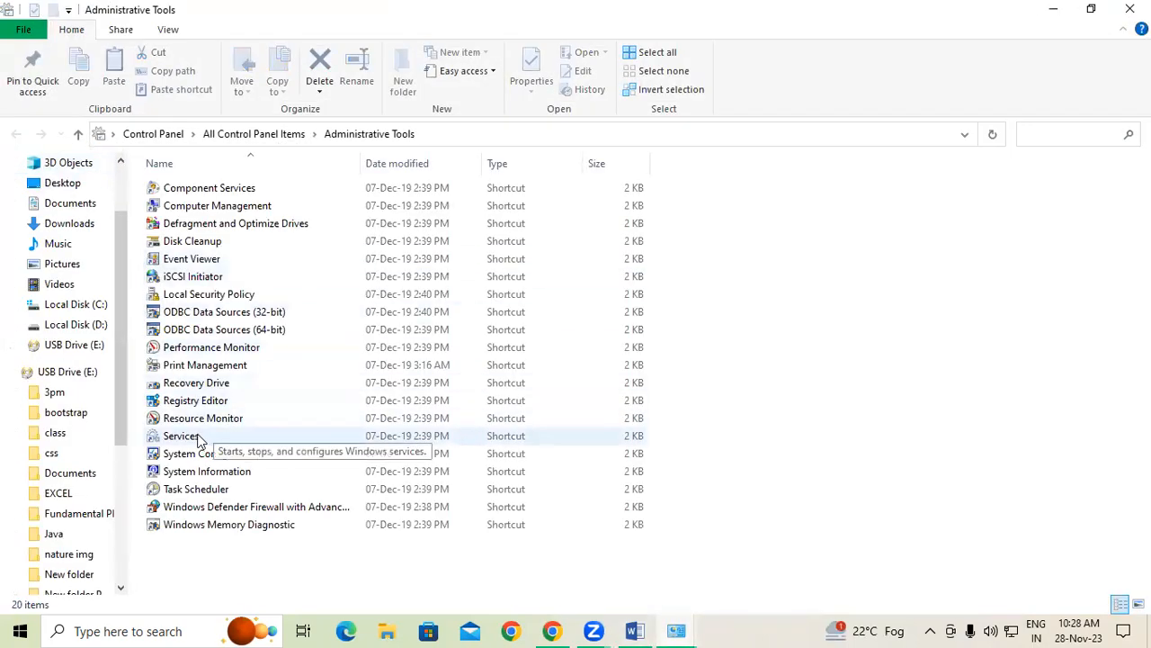
double_click(199, 437)
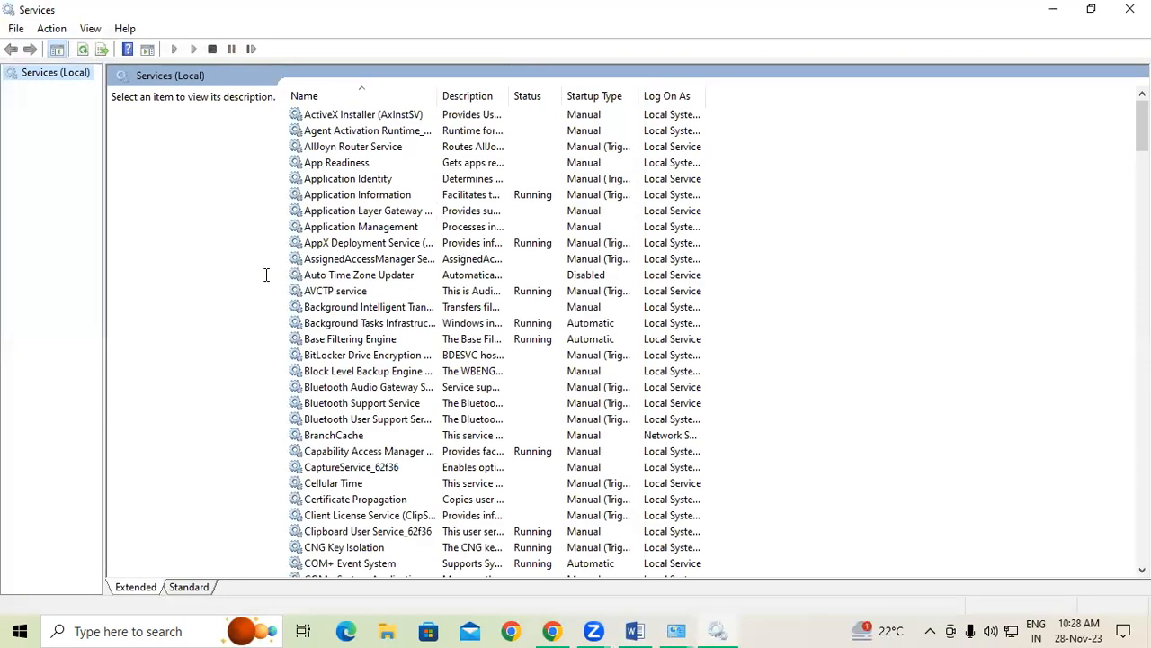
click(424, 274)
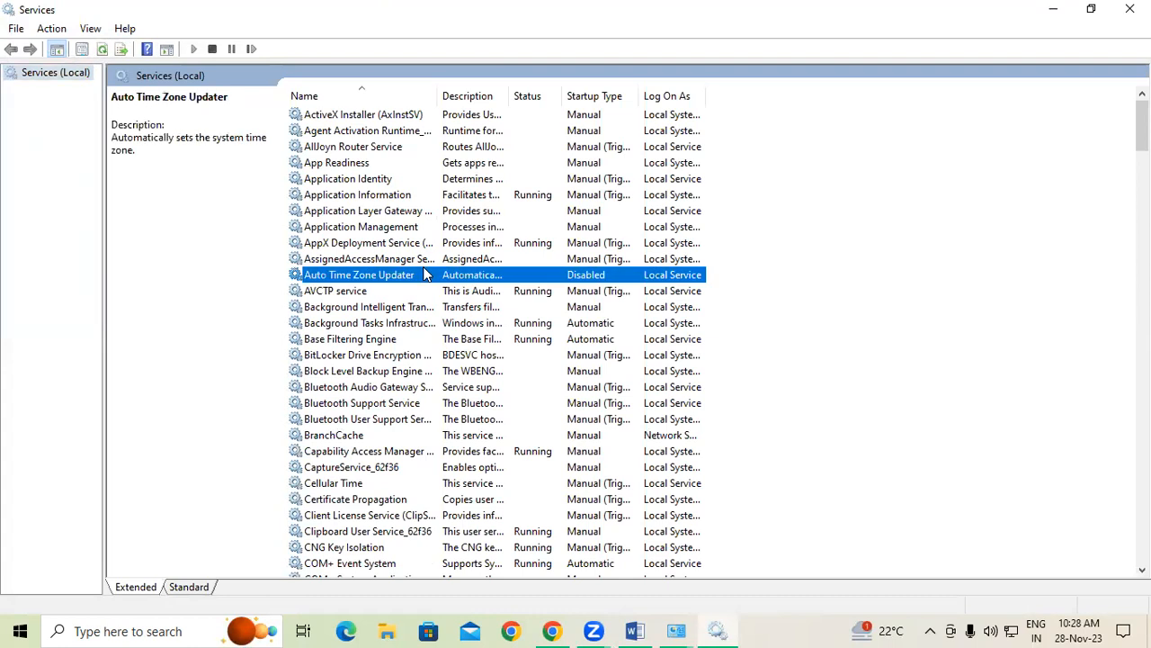
Find and select the Windows Update service in the list, and close Services and Administrative Tools
key(e)
key(e)
key(e)
key(e)
key(e)
key(e)
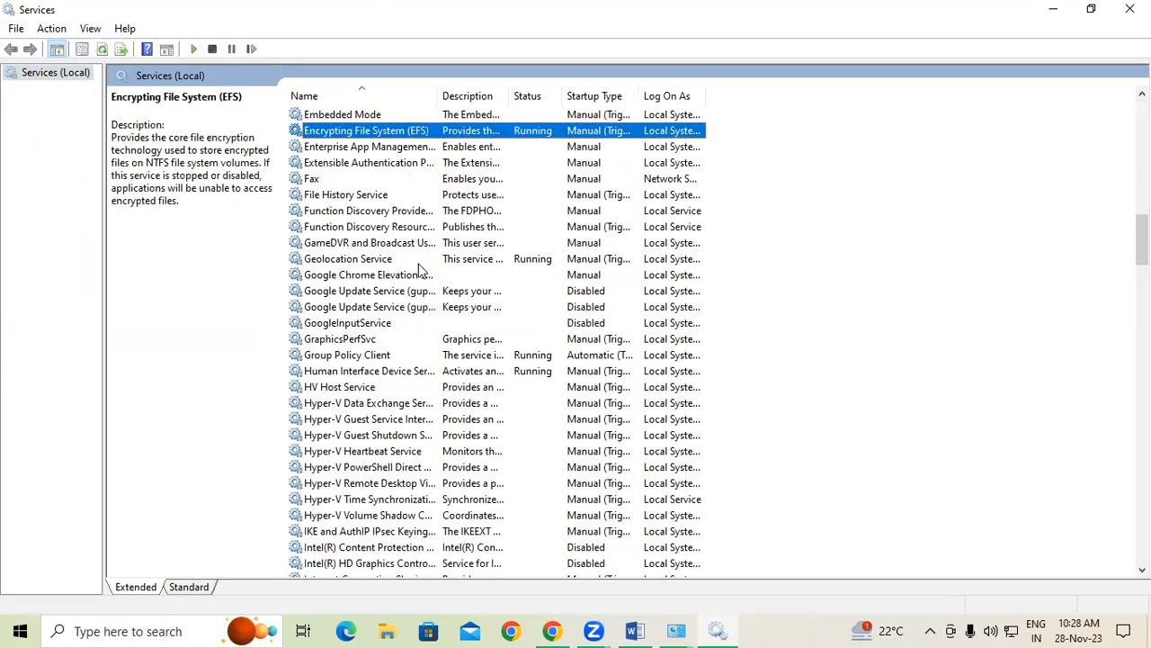
key(w)
key(w)
key(w)
key(w)
key(w)
key(w)
key(w)
key(w)
key(w)
key(w)
key(w)
key(w)
key(w)
key(w)
key(w)
key(w)
key(w)
key(w)
key(w)
key(w)
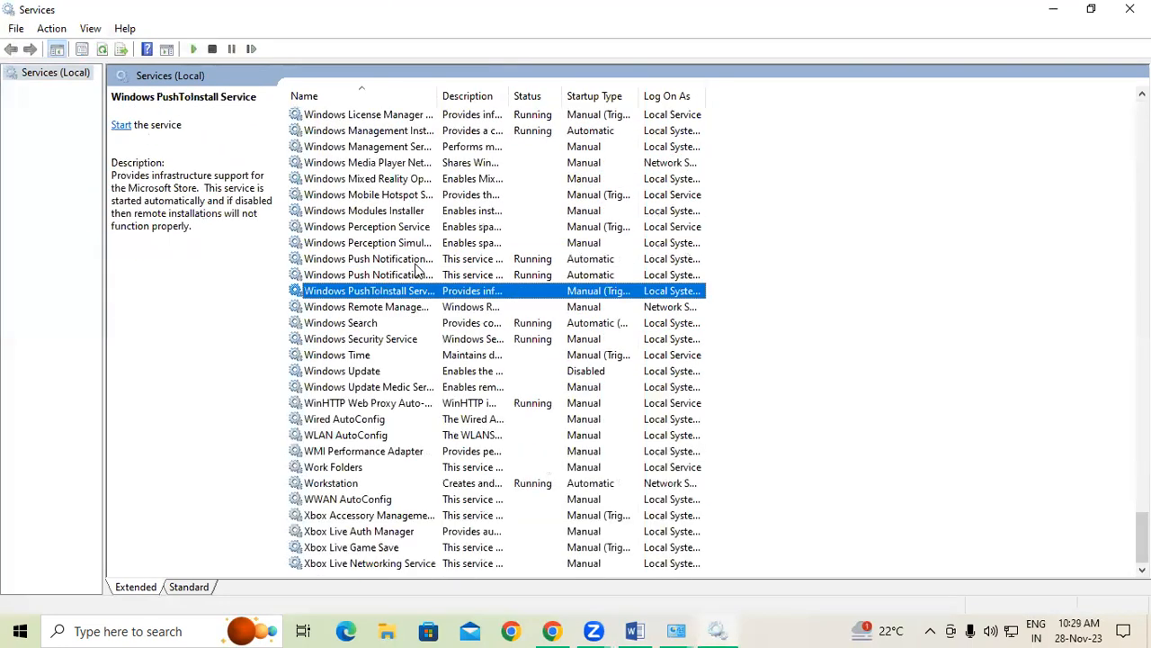
click(369, 373)
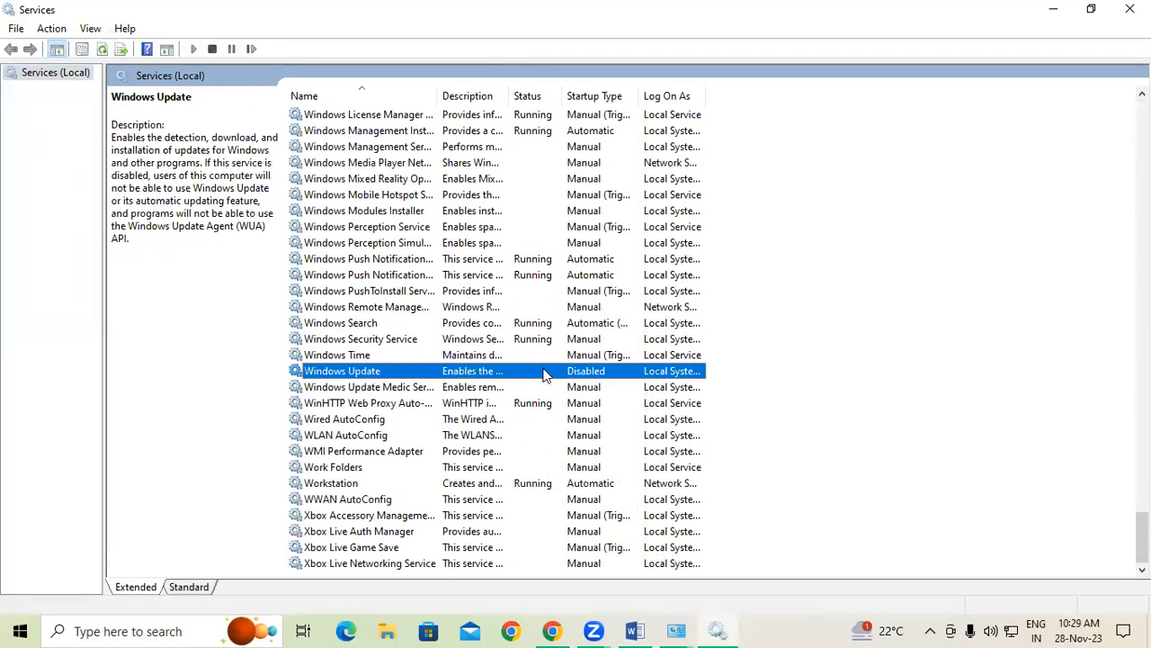
click(1130, 9)
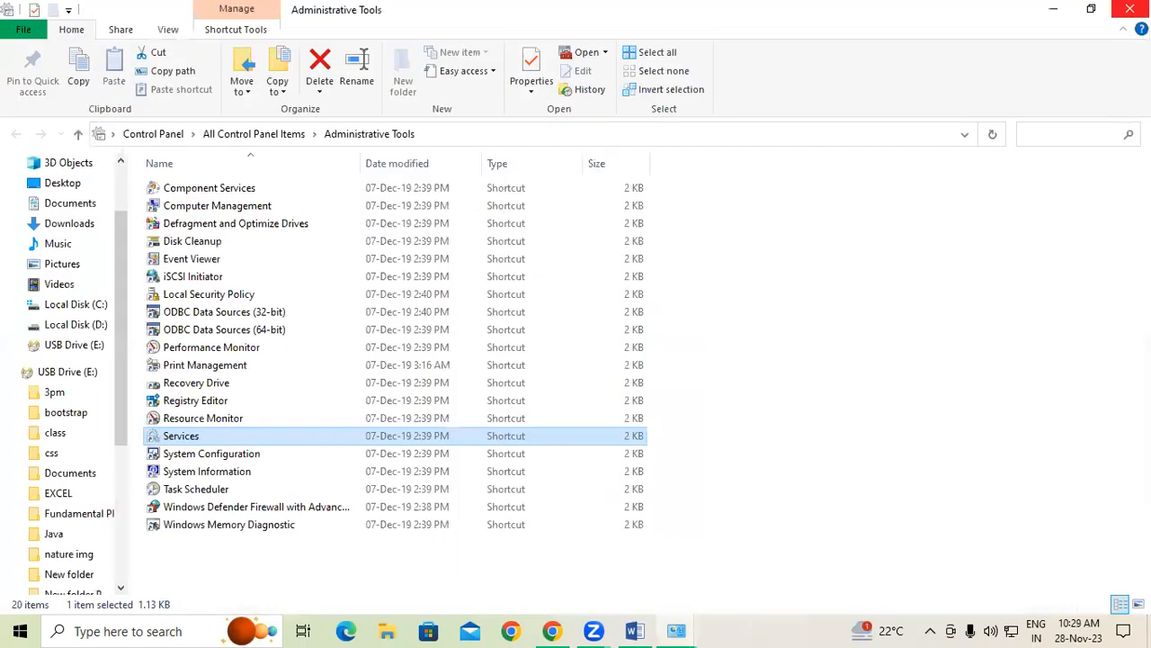
click(1129, 9)
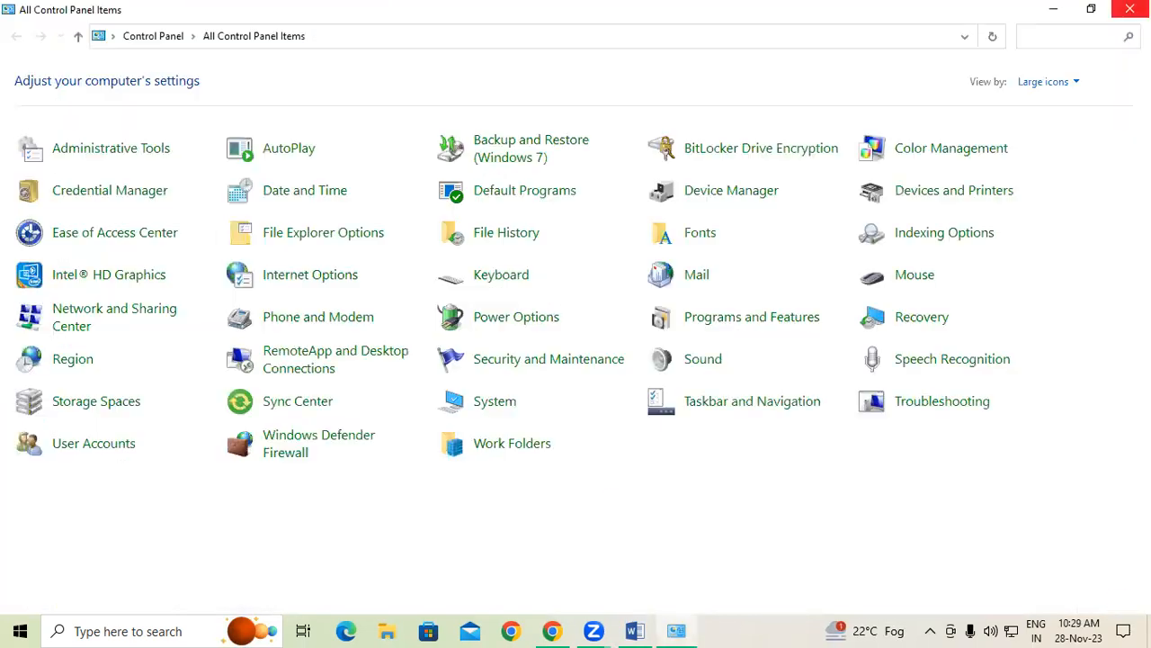
Launch the Services console through the Run dialog with the command services.msc
key(super+r)
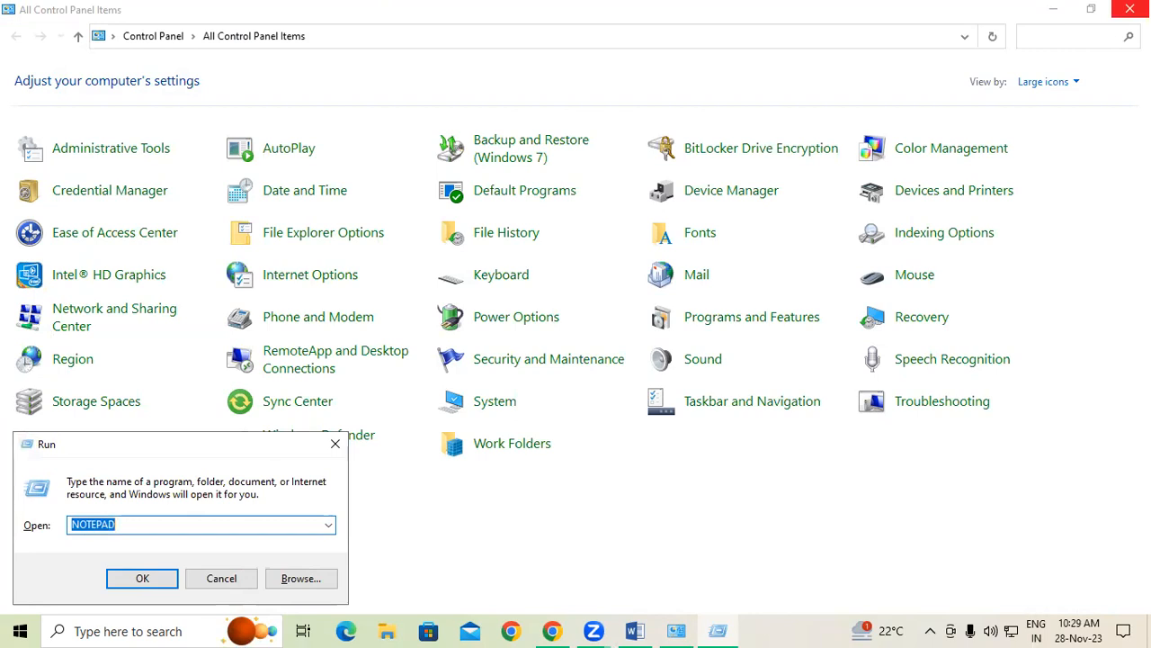
text(servi)
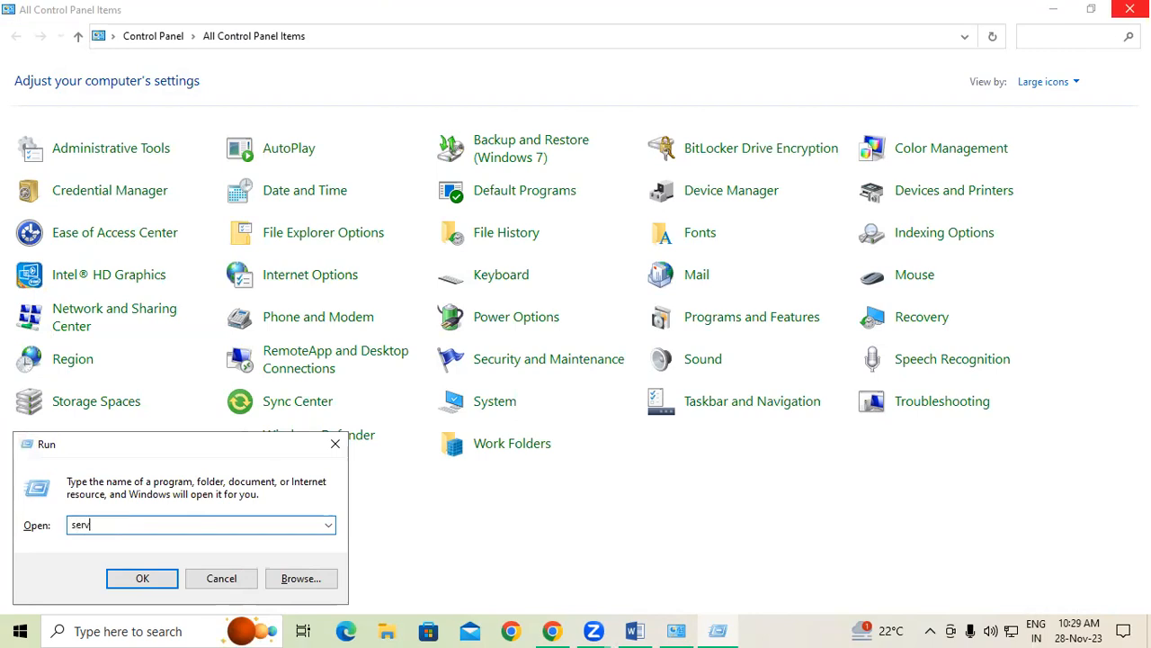
text(ces.msc)
key(super+plus)
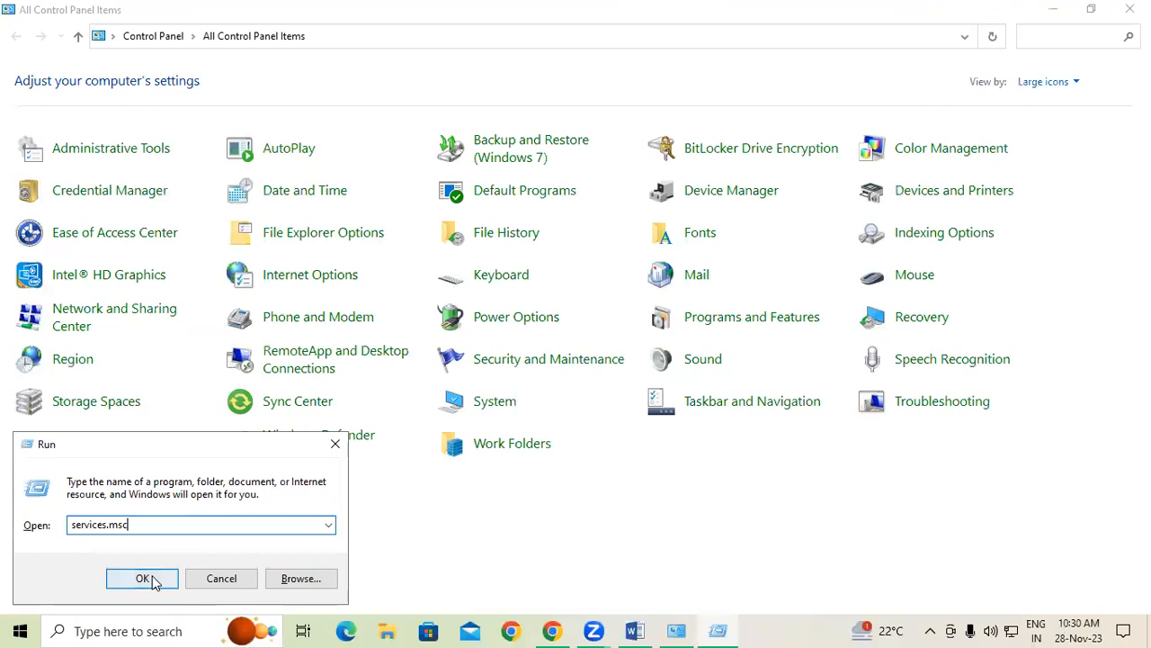
click(144, 579)
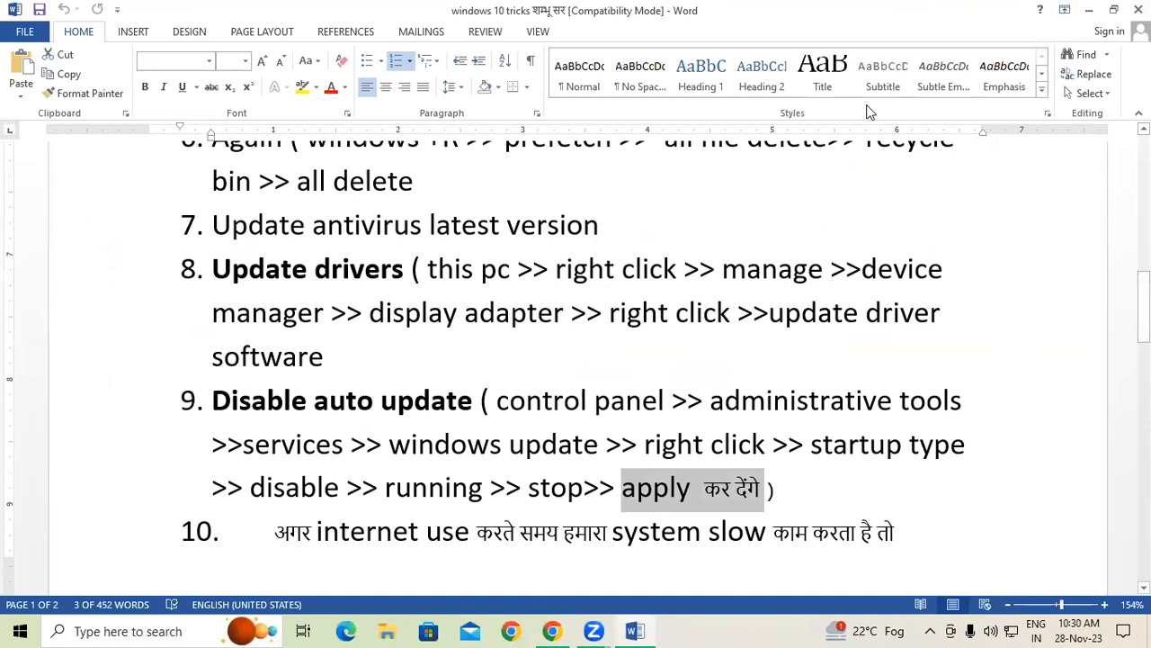
Run services.msc again from the Word document and select the Windows Update service in the list
key(super+r)
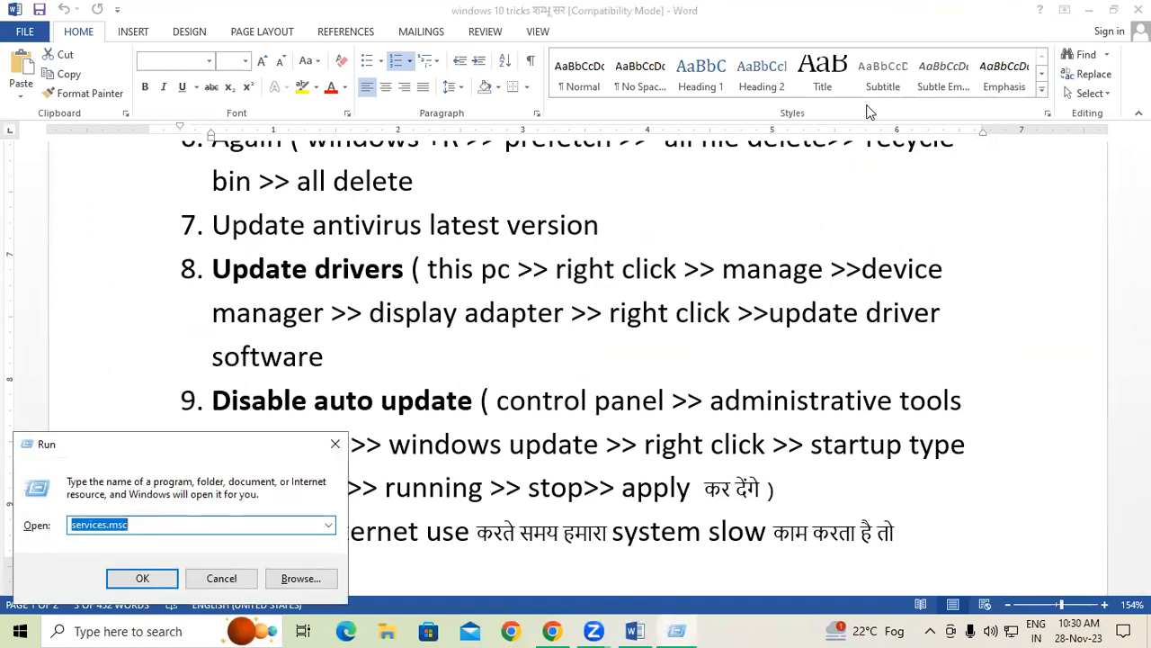
click(149, 524)
click(143, 580)
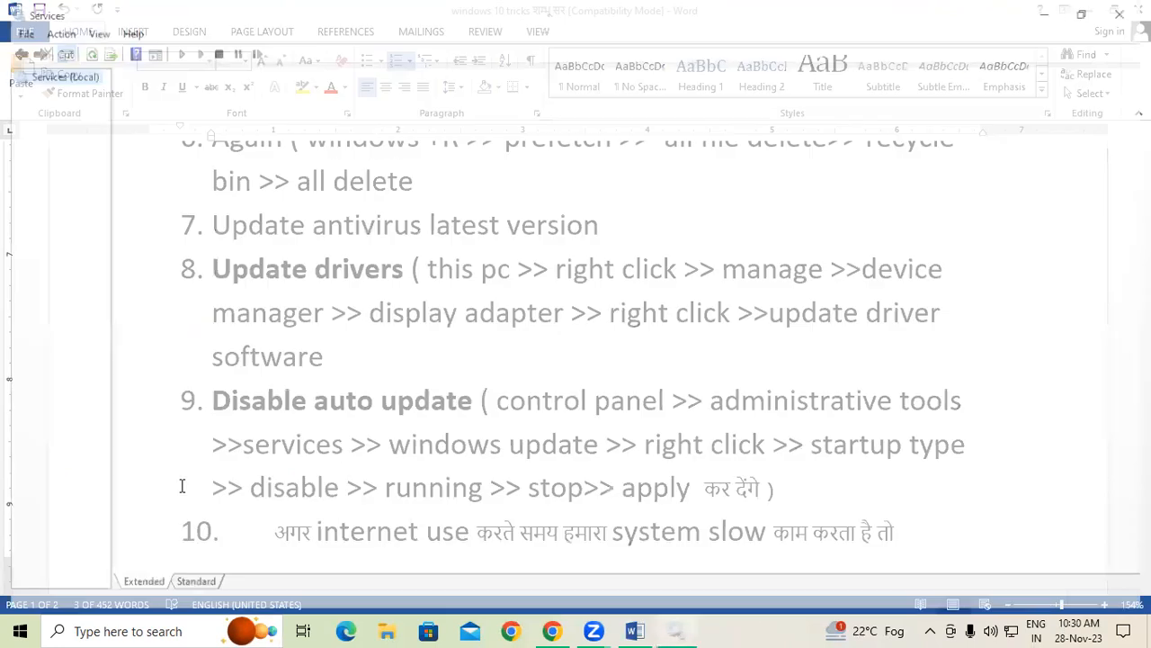
click(360, 259)
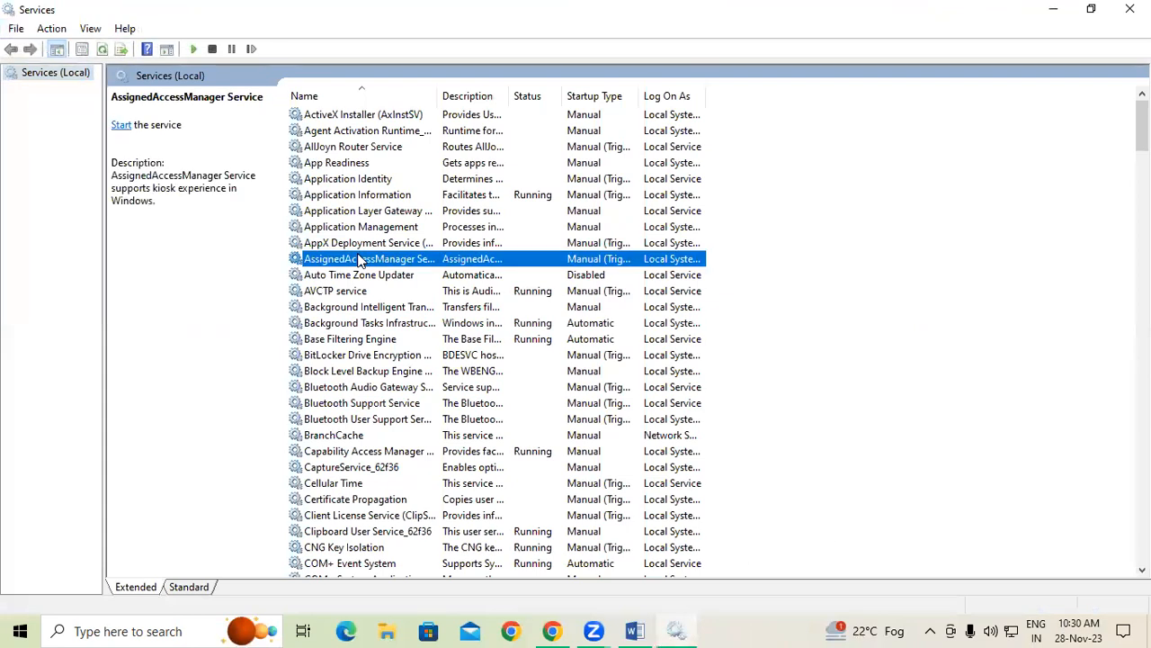
key(w)
key(w)
key(w)
key(w)
key(w)
key(w)
key(w)
key(w)
key(w)
key(w)
key(w)
key(w)
key(w)
key(w)
key(w)
key(w)
key(w)
key(w)
key(w)
key(w)
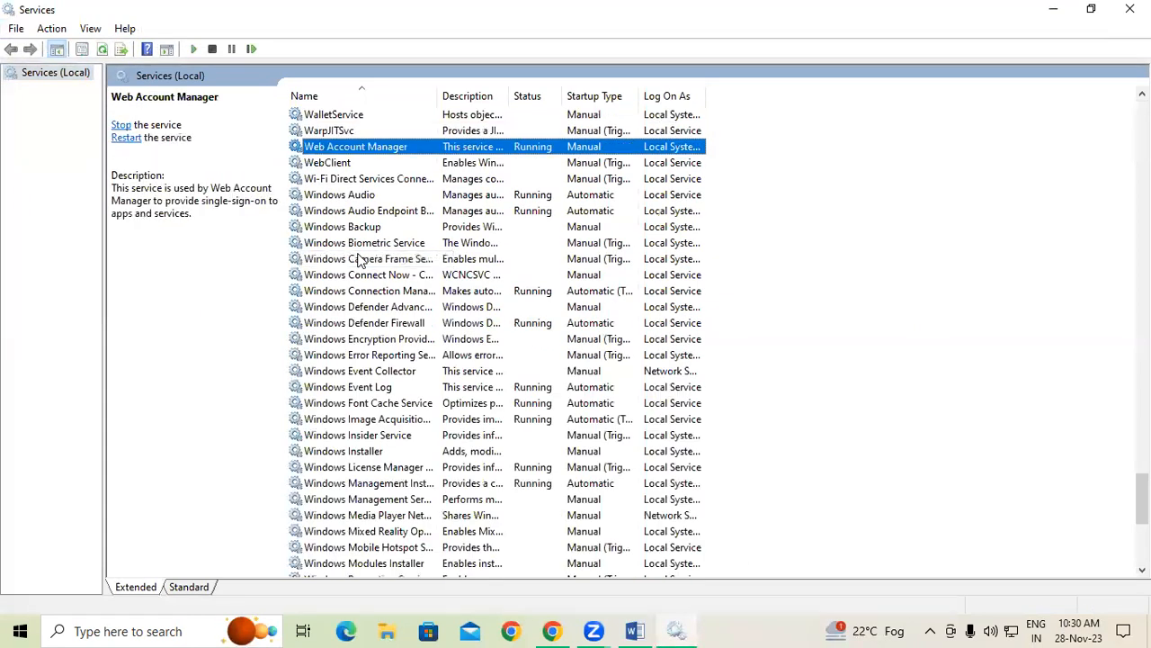
key(w)
key(w)
key(w)
key(w)
key(w)
key(w)
key(w)
key(w)
key(w)
key(w)
key(w)
key(w)
key(w)
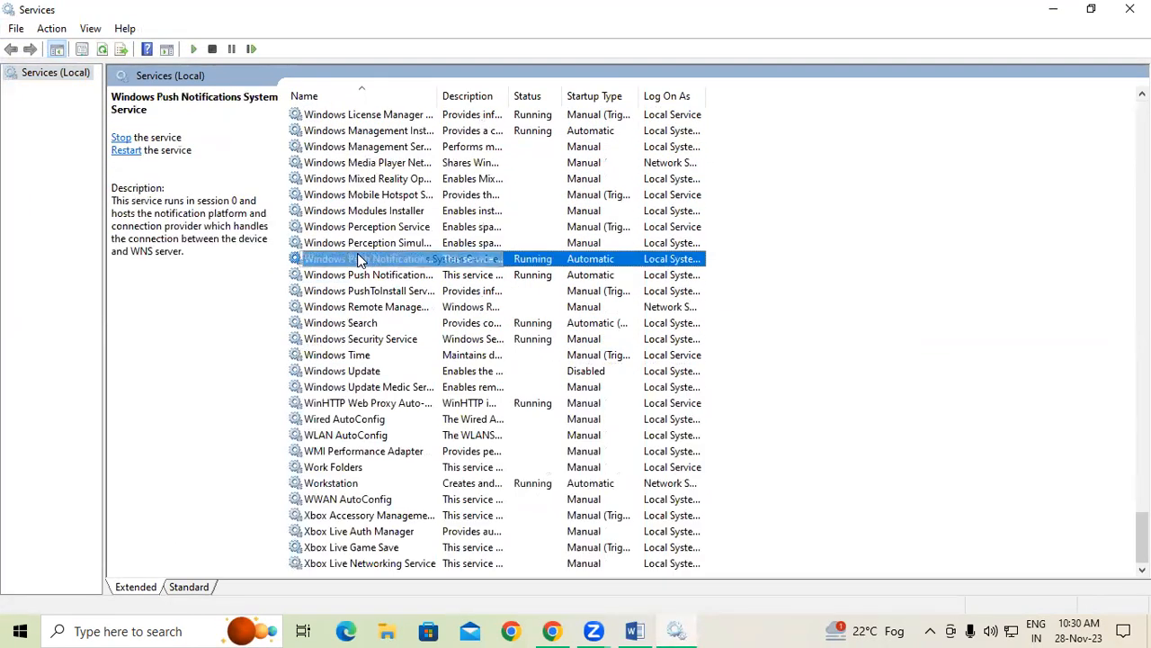
key(w)
key(w)
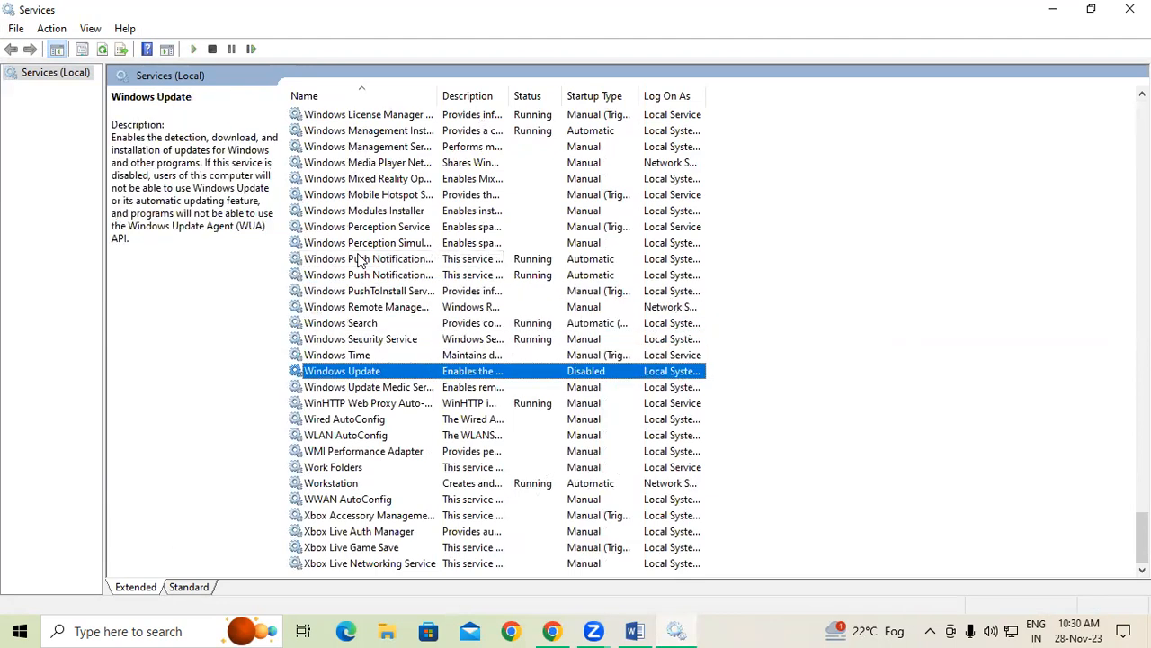
Set the Windows Update service's startup type to Disabled in its properties, apply the change and close Services
right_click(448, 378)
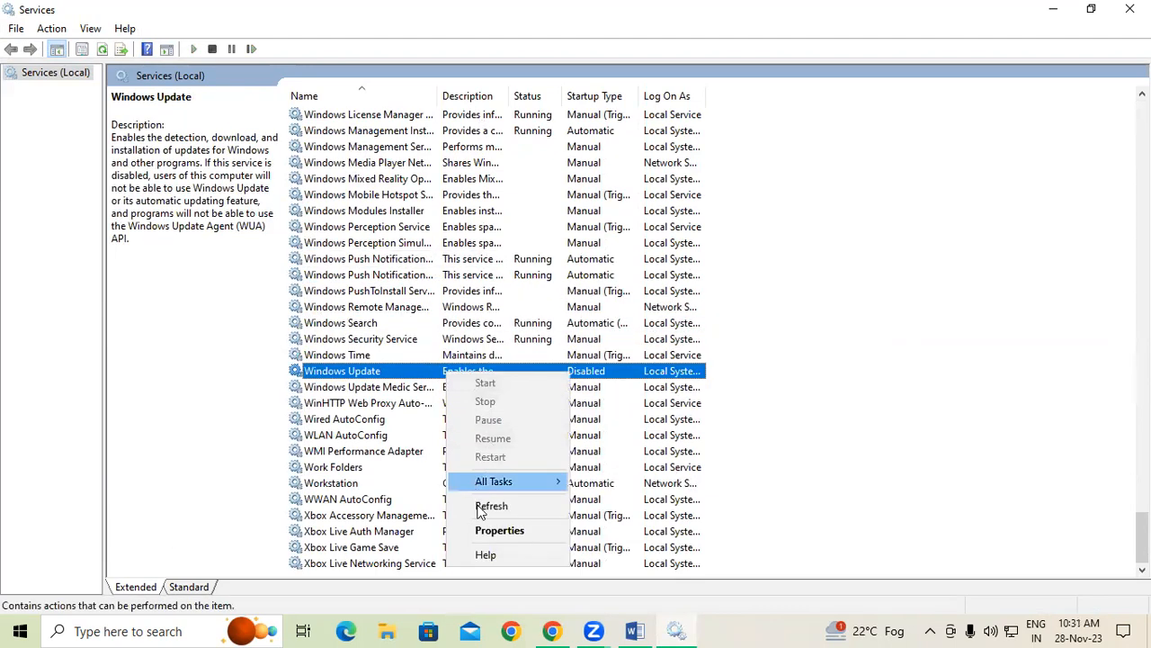
click(490, 537)
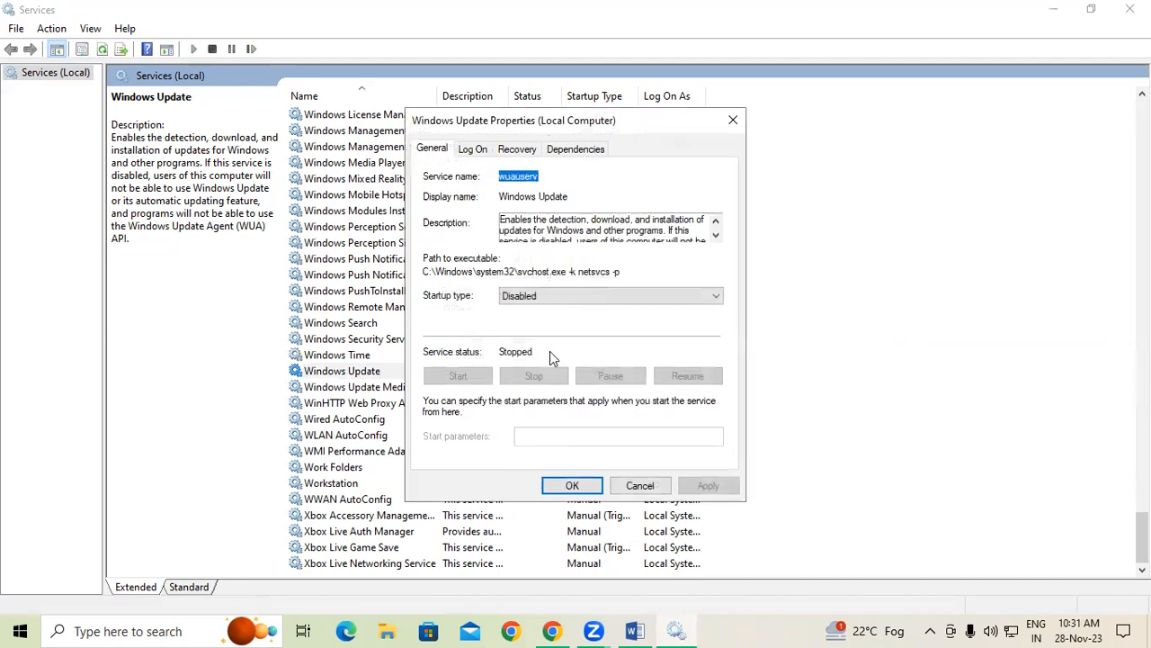
click(508, 299)
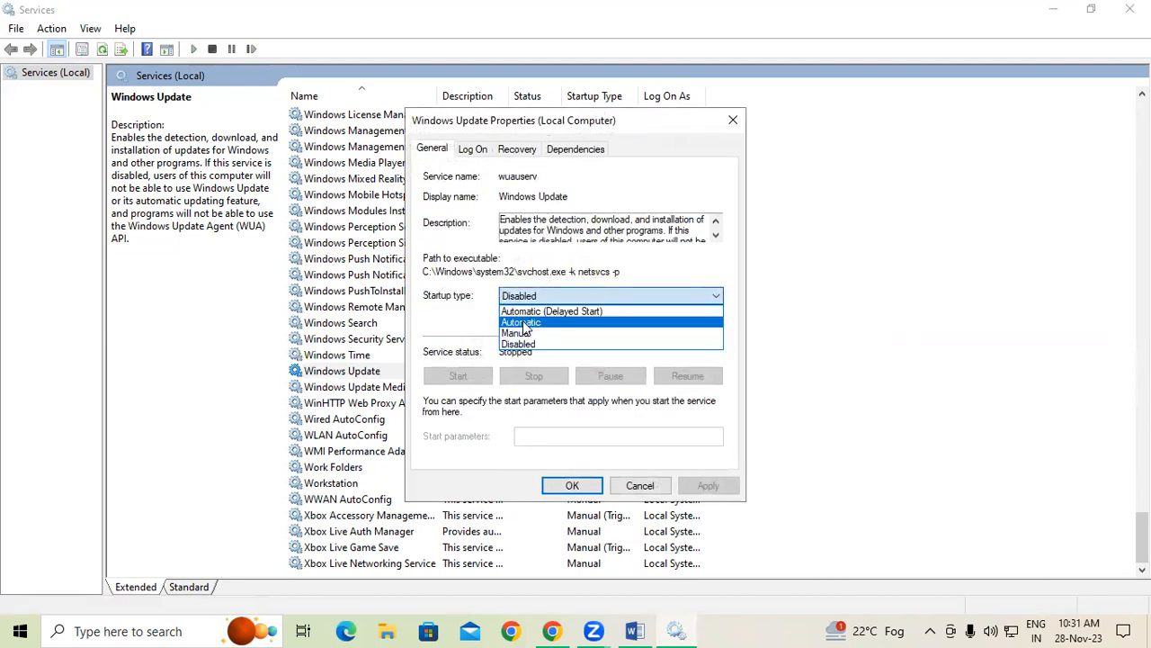
click(526, 350)
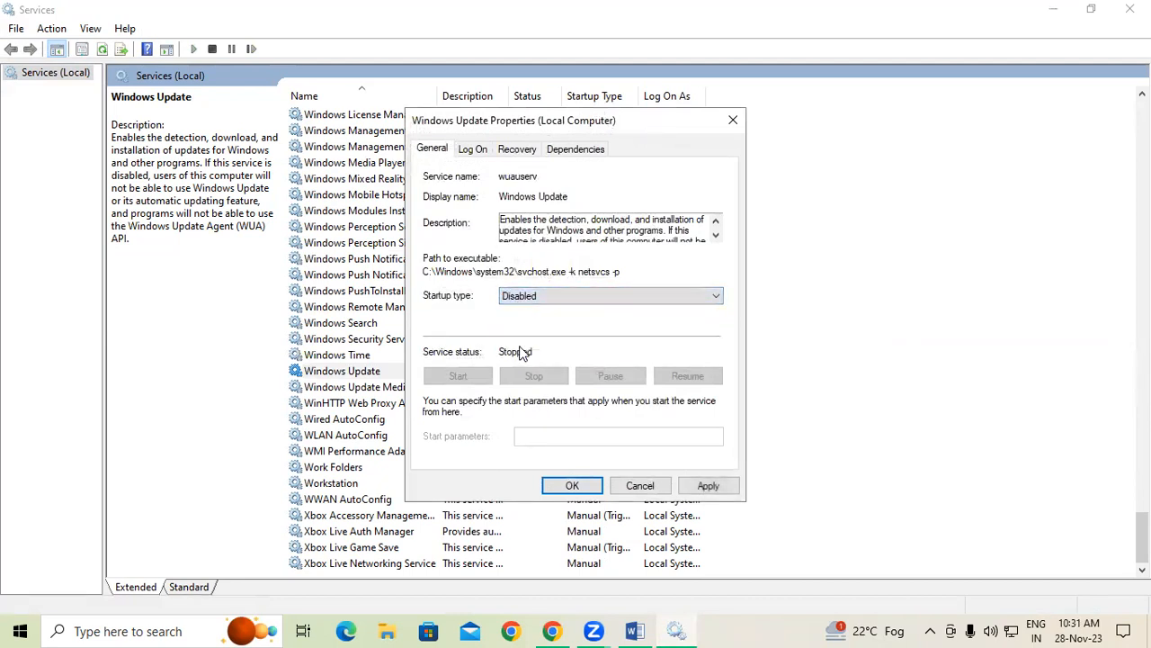
click(700, 486)
click(576, 484)
click(1130, 9)
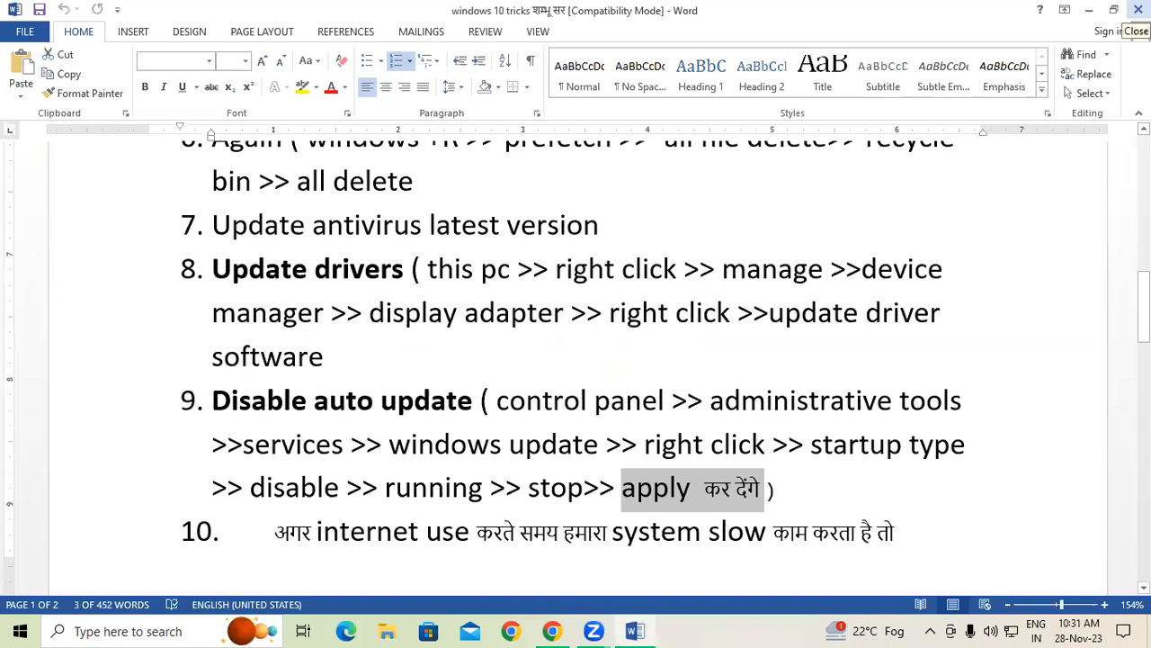
Go to tip 10 in the Word document and highlight its line about a slow system during internet use
scroll(1026, 90, down, 2)
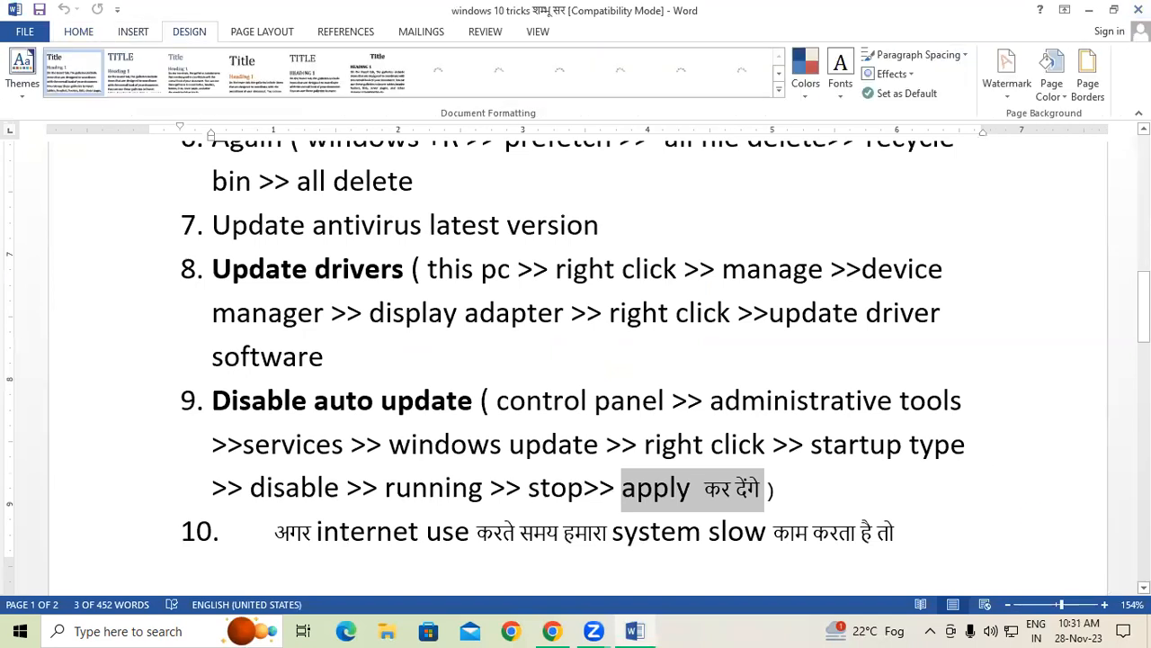
scroll(773, 341, down, 1)
scroll(576, 360, down, 4)
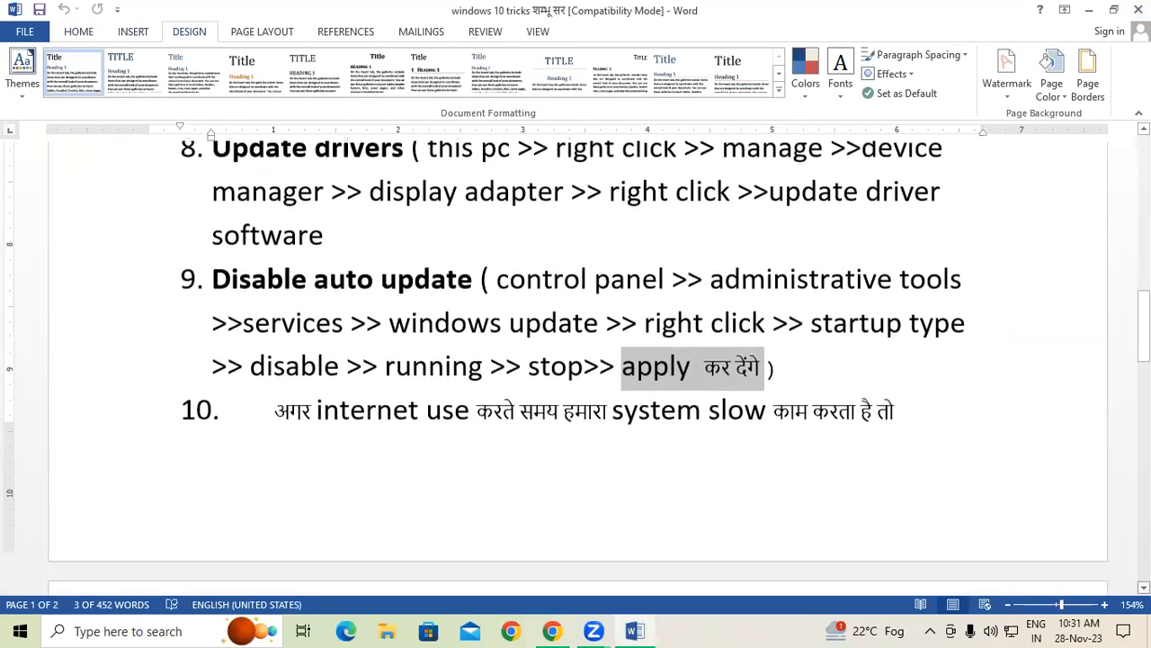
drag(272, 331, 894, 352)
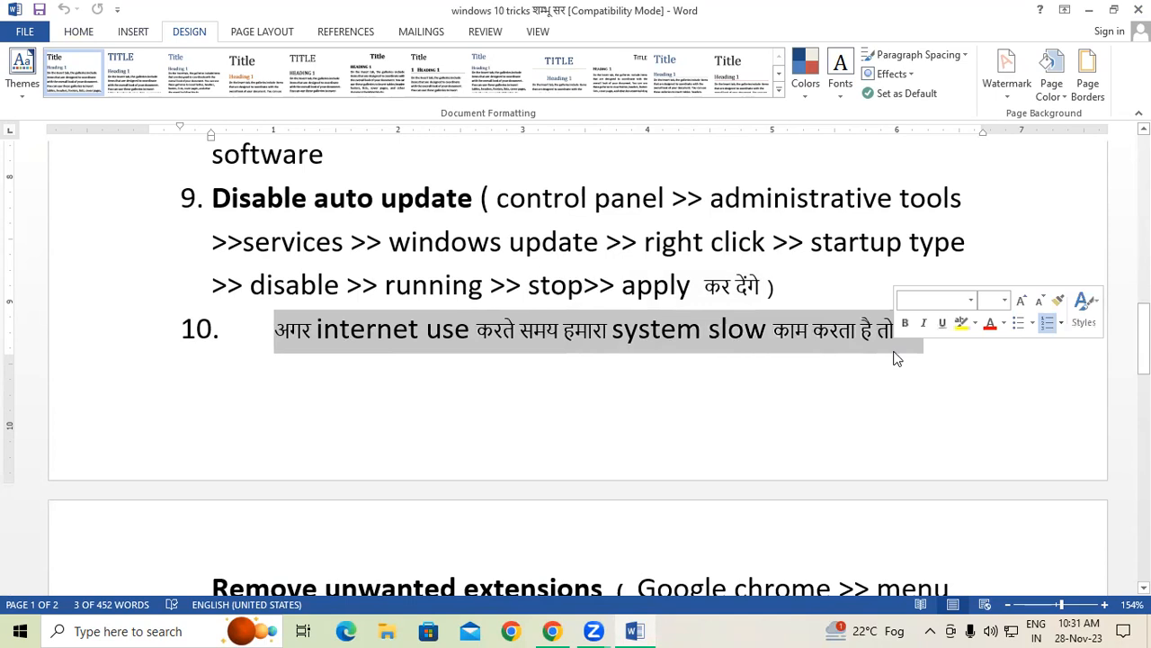
click(792, 342)
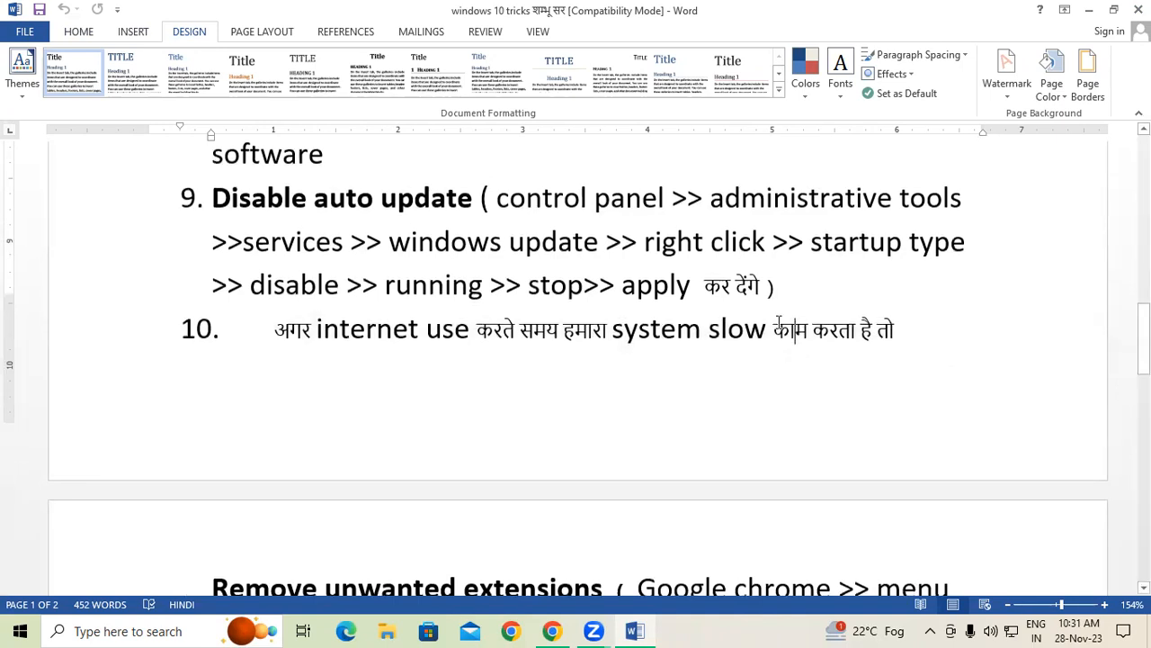
Read the "Remove unwanted extensions" instructions, highlighting the heading, the Google Chrome menu path and the removal note
scroll(779, 319, down, 4)
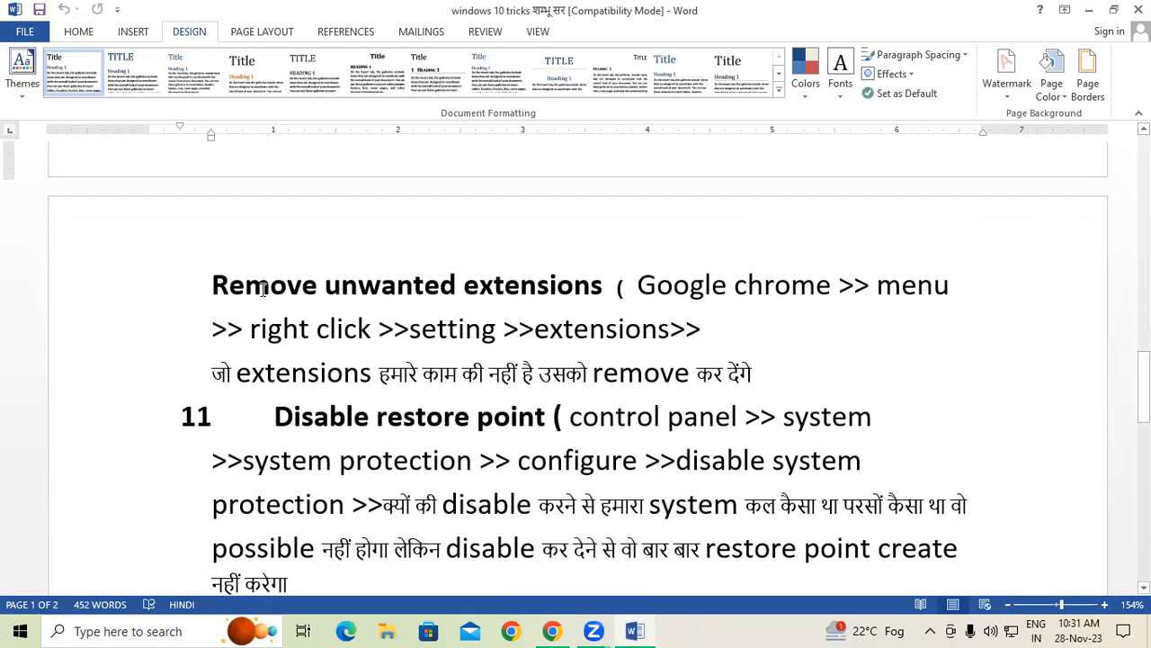
drag(328, 286, 531, 279)
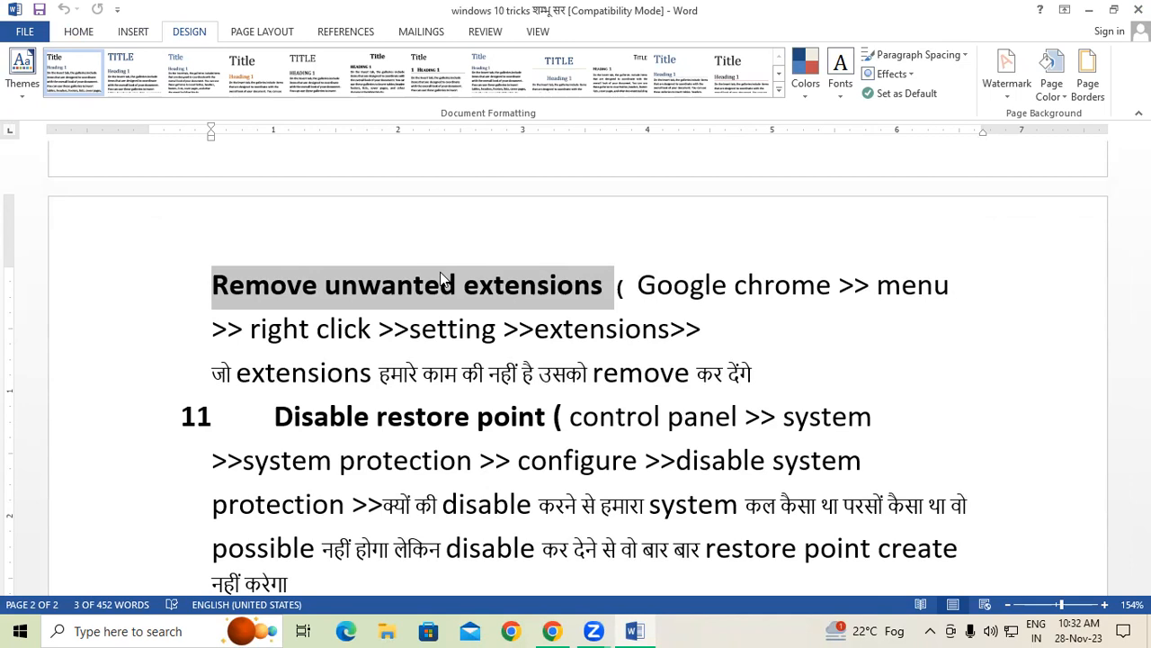
drag(636, 285, 793, 288)
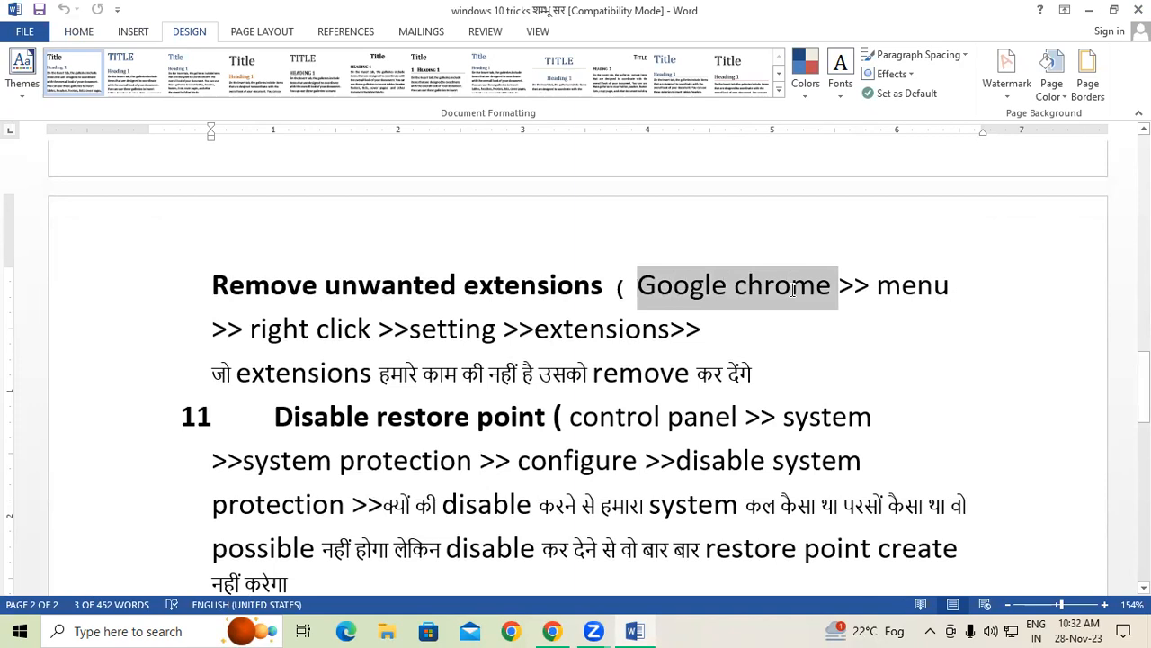
drag(877, 287, 945, 287)
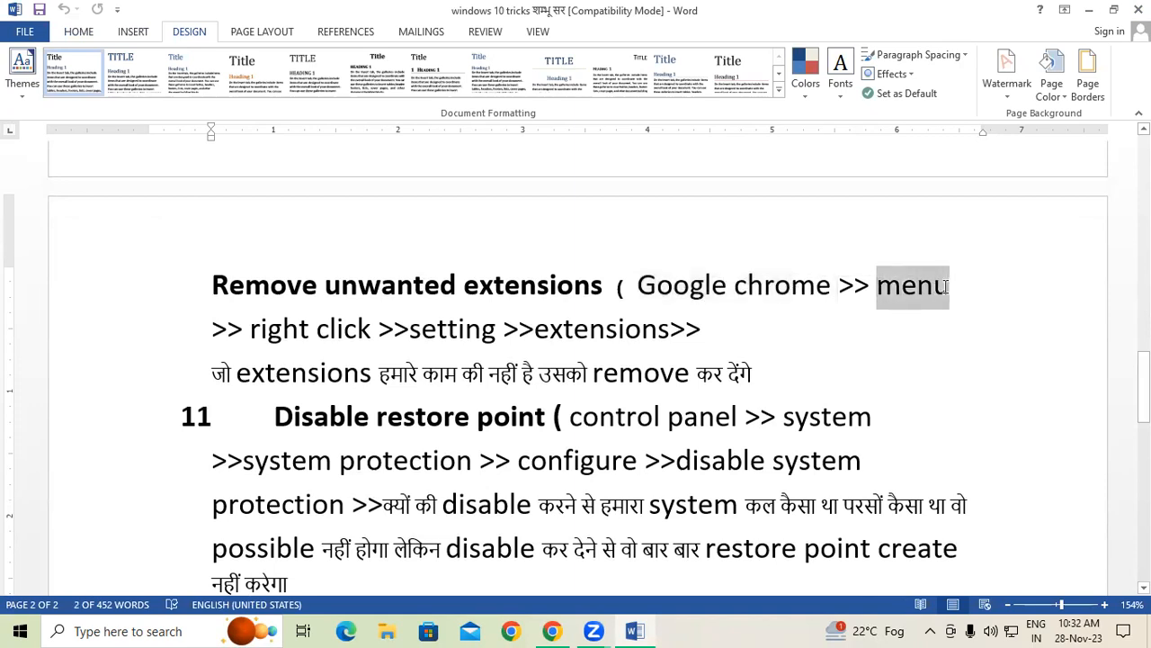
drag(251, 330, 641, 334)
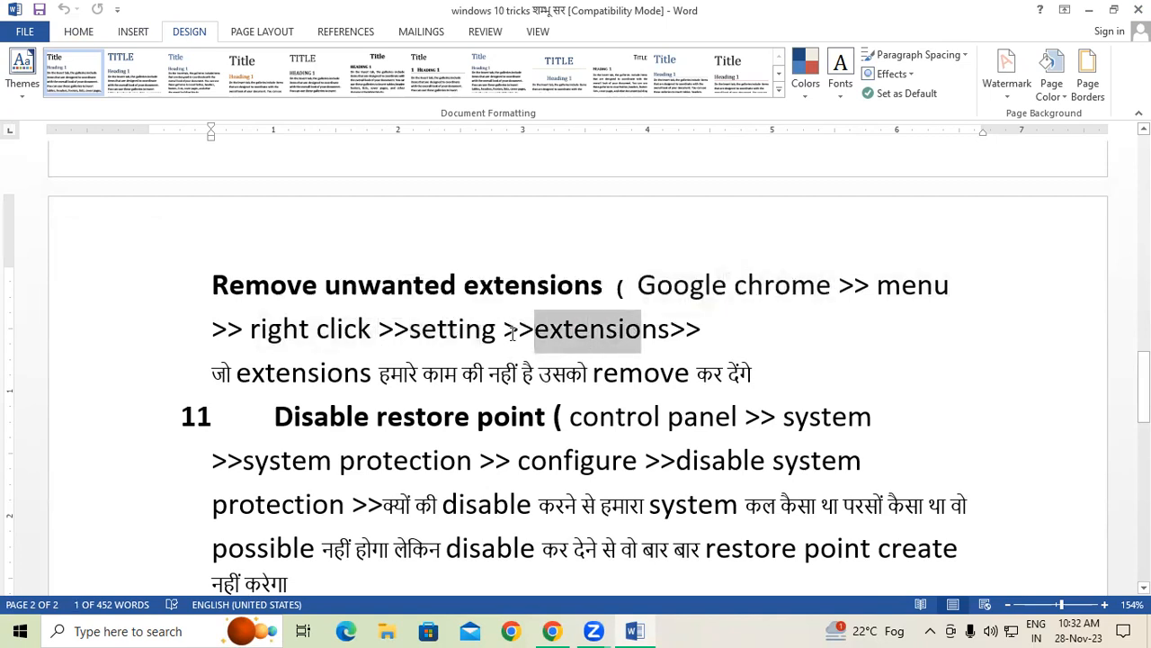
drag(212, 372, 754, 387)
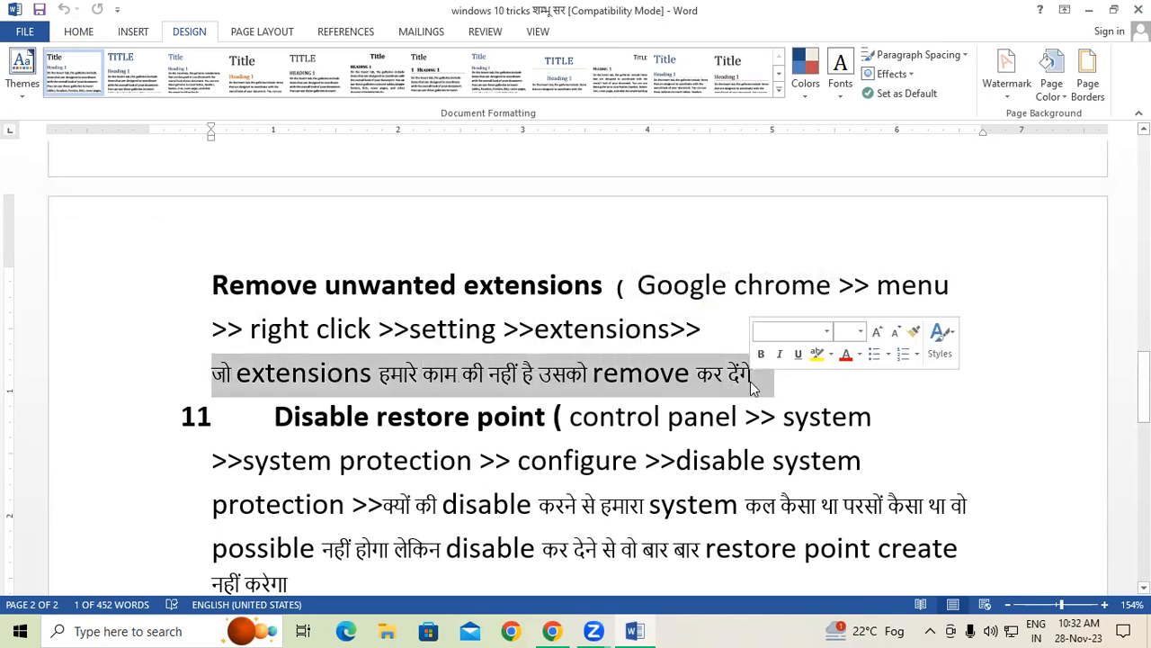
click(702, 325)
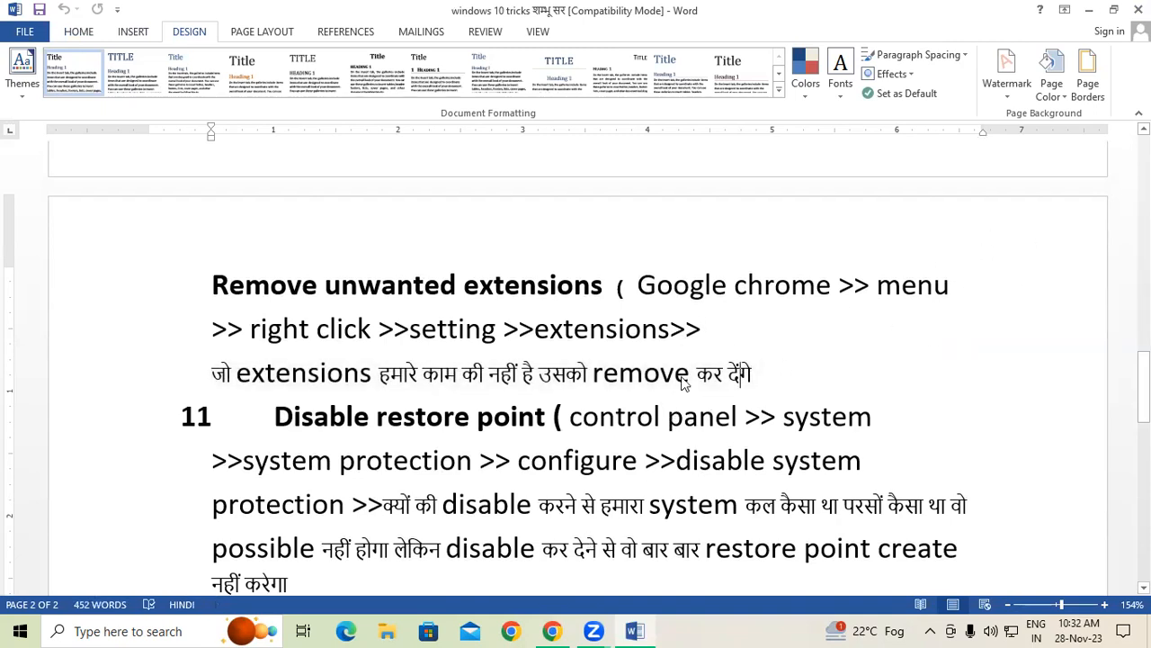
Switch to Chrome, view the installed extensions through the browser's settings, and close the Extensions page
key(alt+Tab)
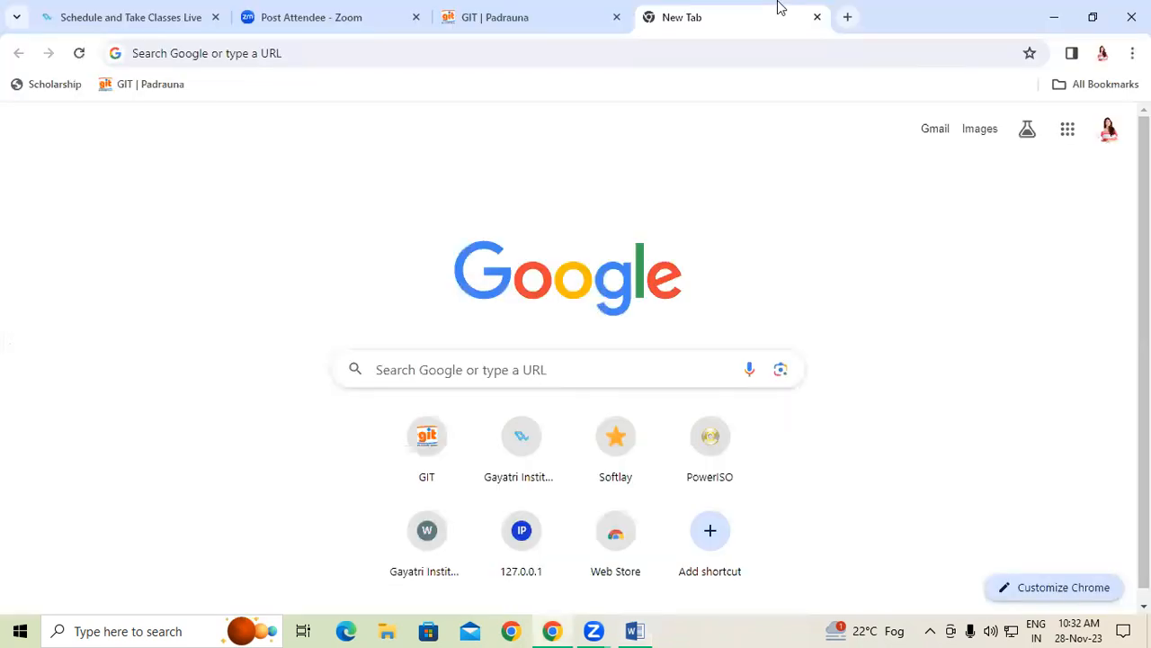
right_click(753, 135)
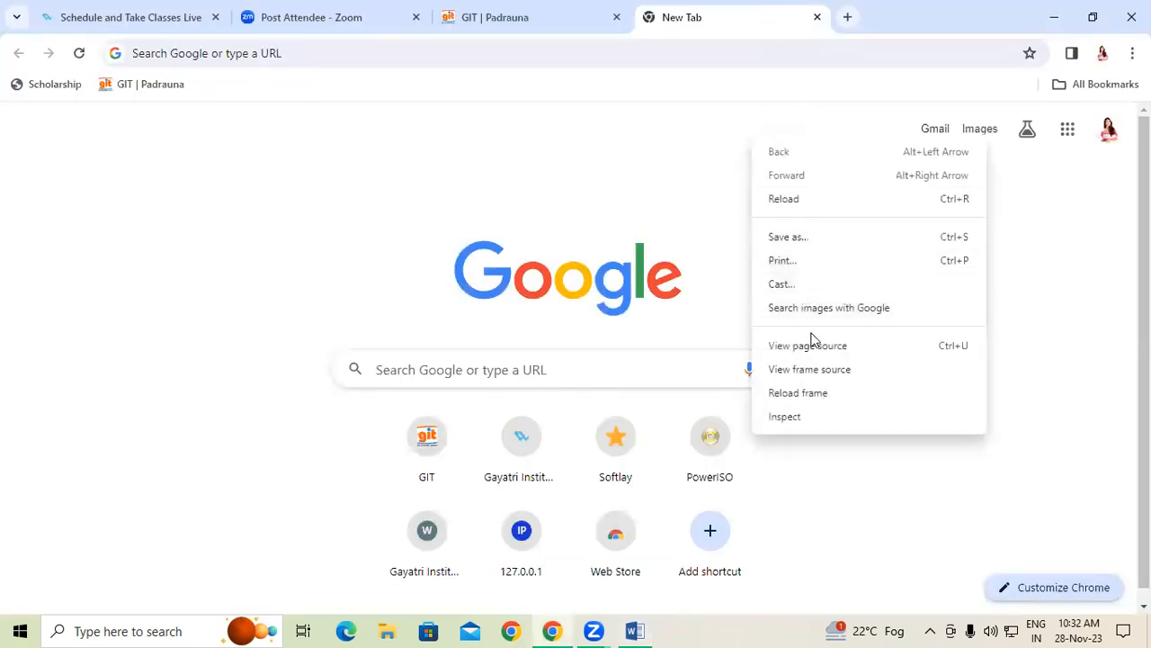
click(1025, 207)
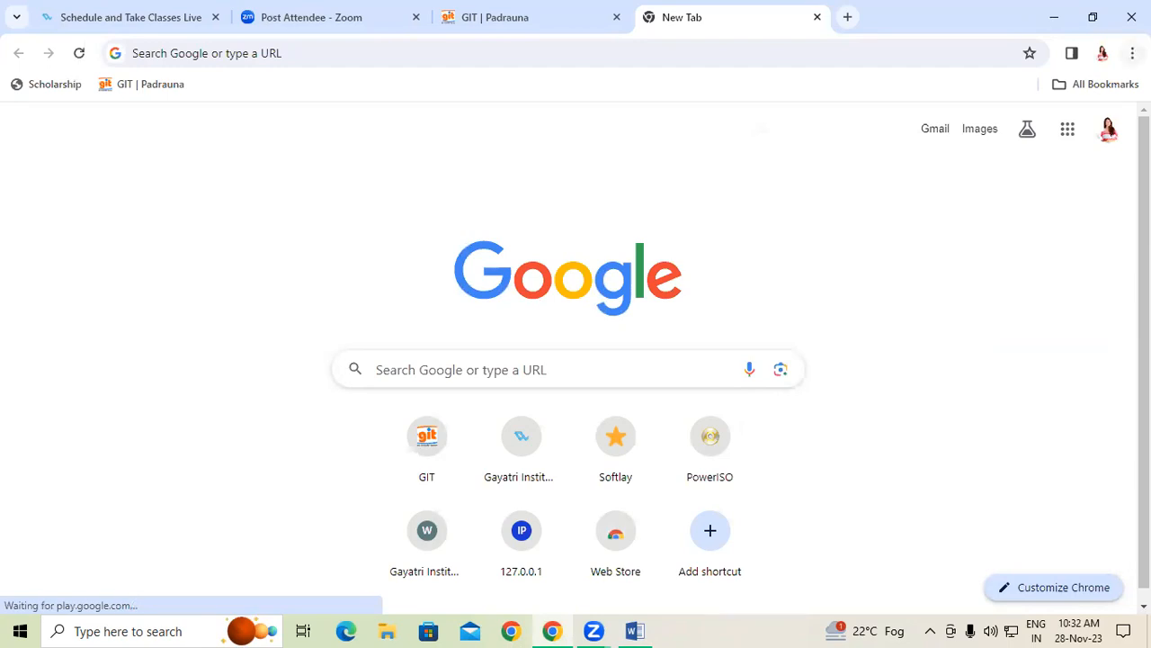
click(1133, 53)
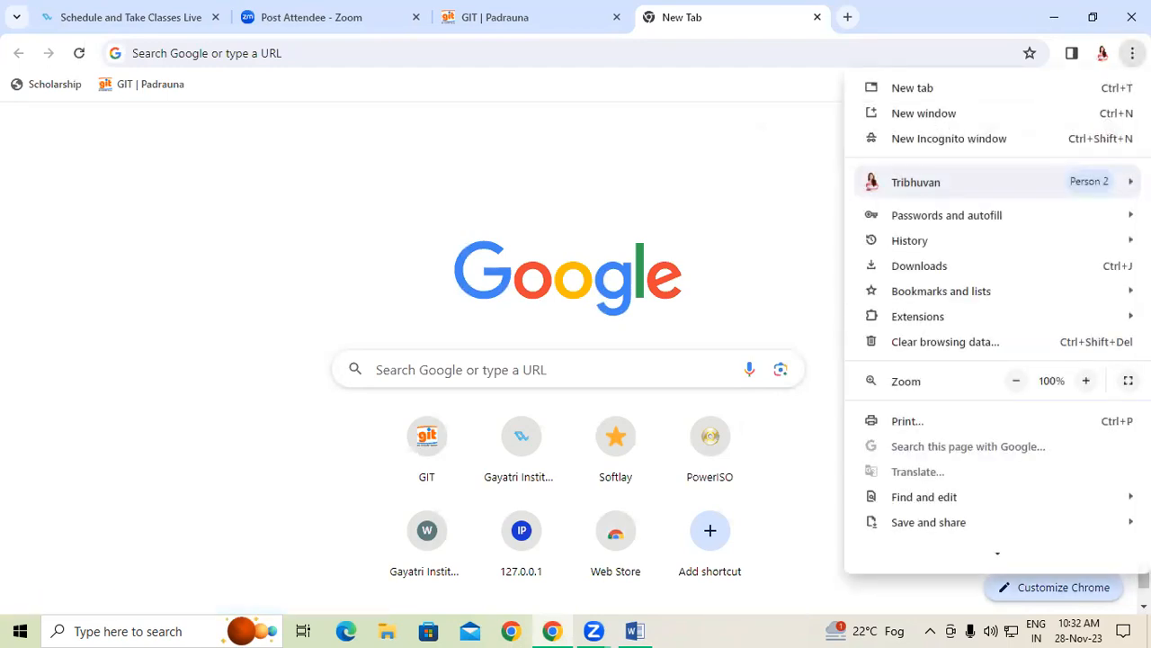
scroll(1025, 341, down, 2)
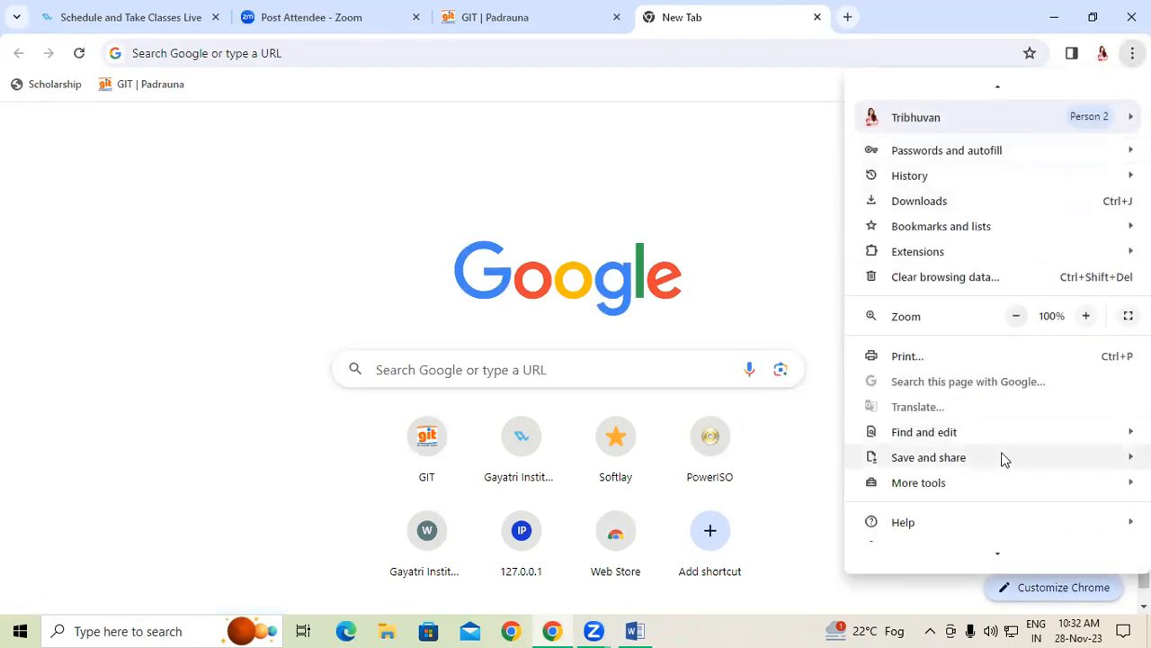
mouse_move(992, 511)
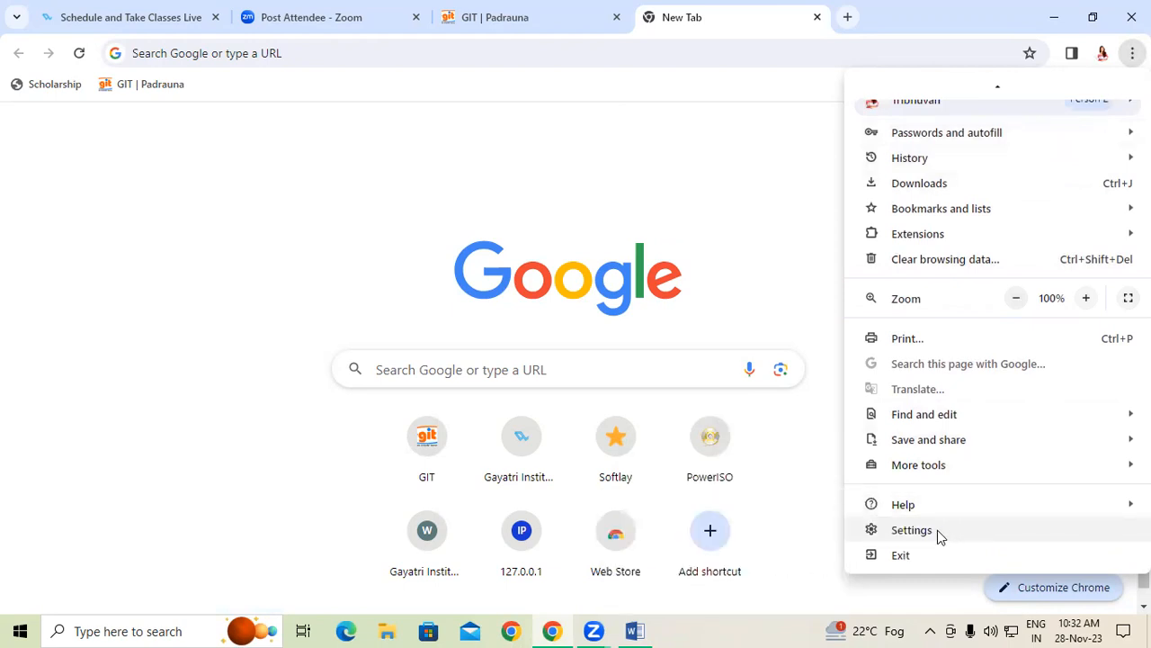
click(912, 530)
scroll(36, 432, down, 2)
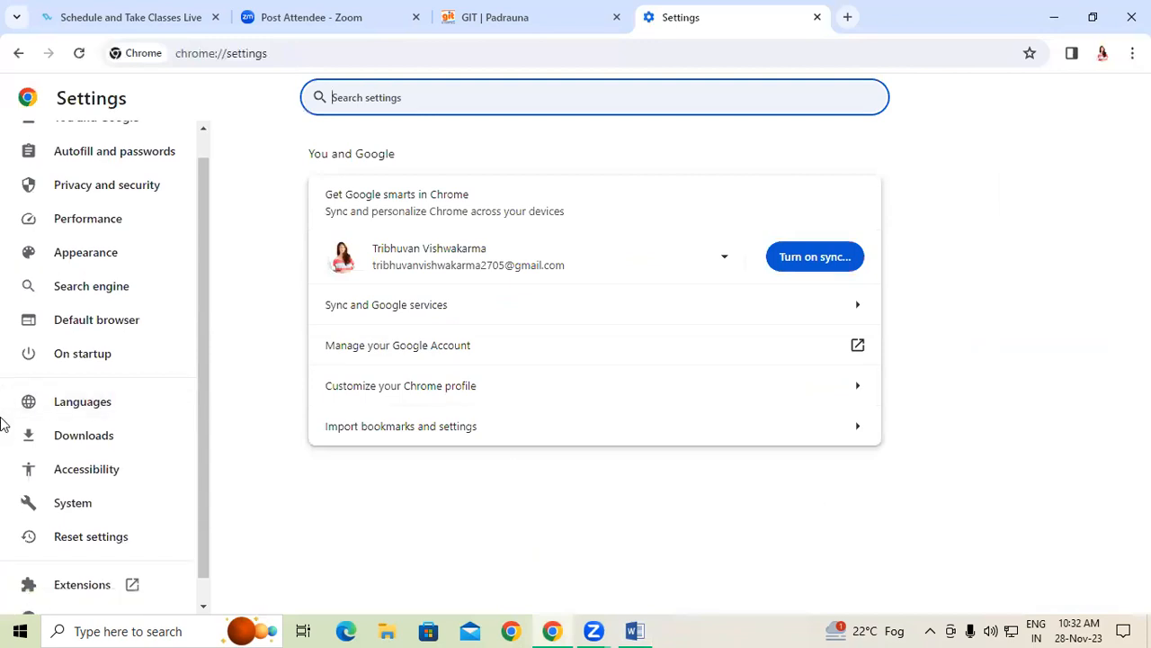
click(78, 576)
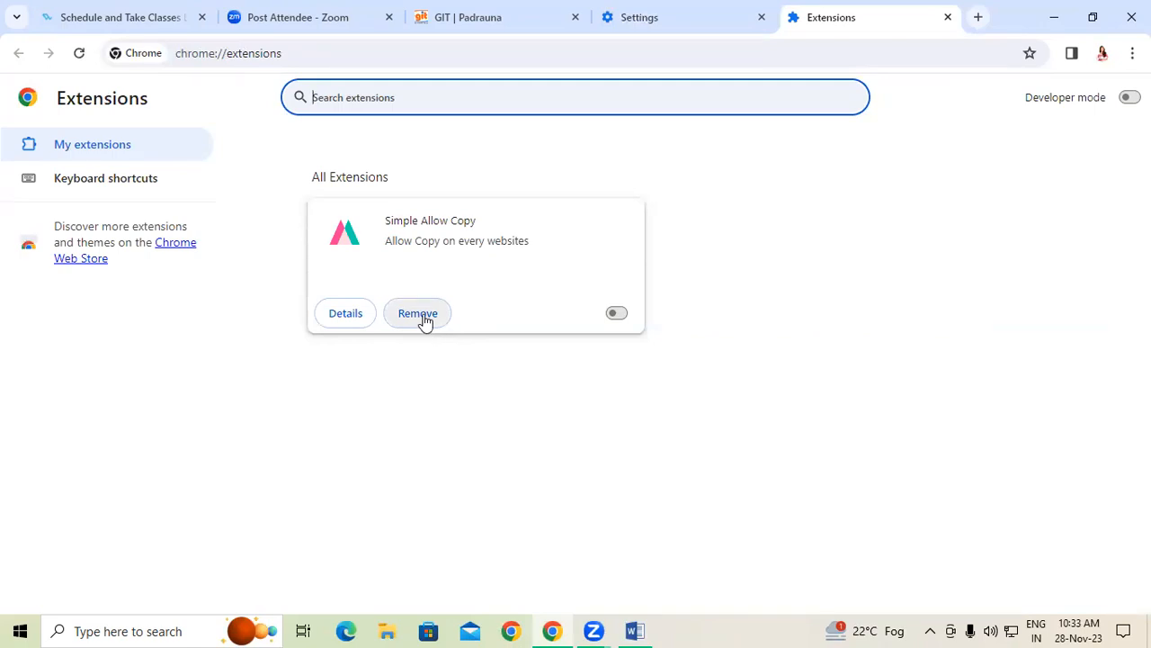
click(948, 18)
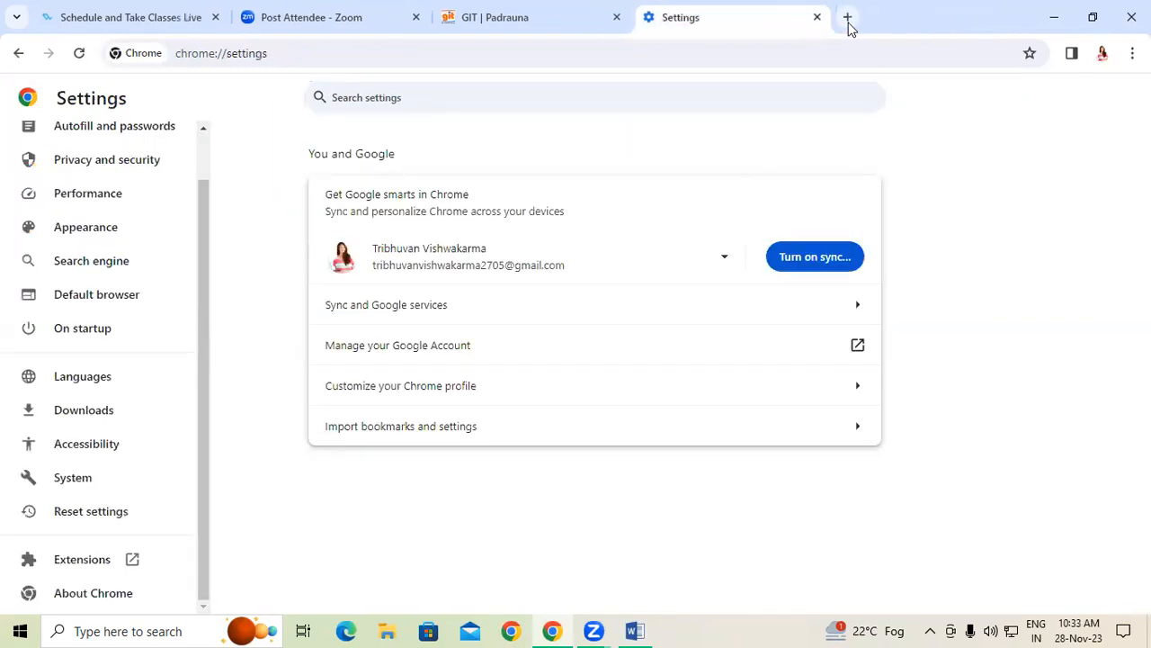
Starting from a new tab, go through Chrome's settings again to the Extensions page
click(847, 18)
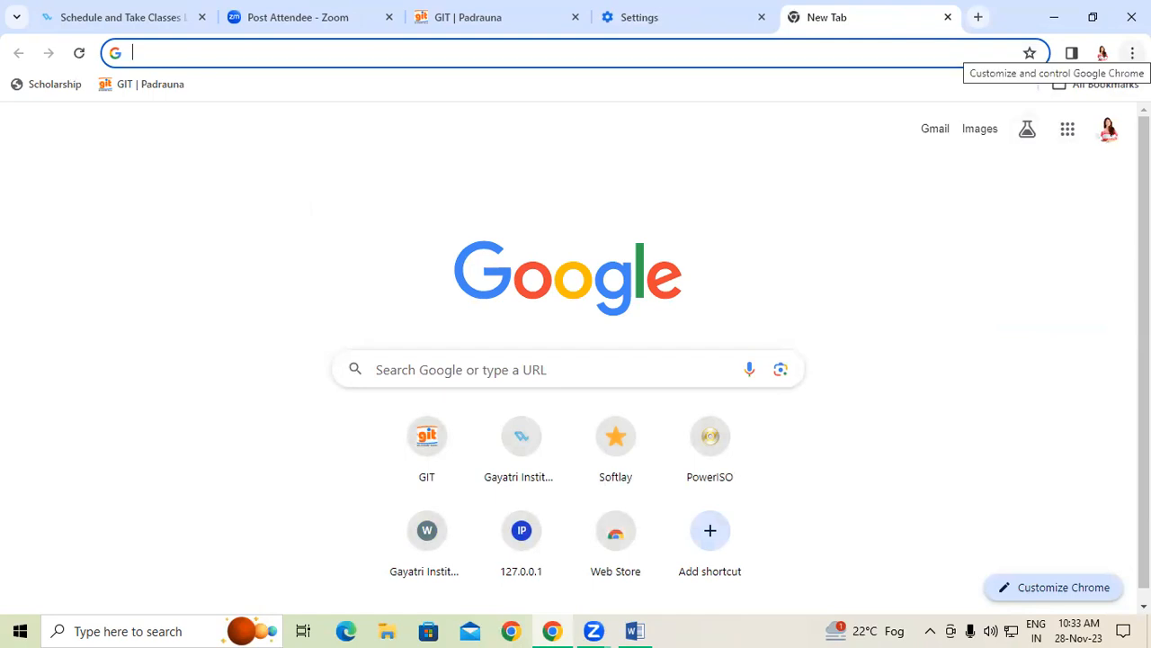
click(1132, 53)
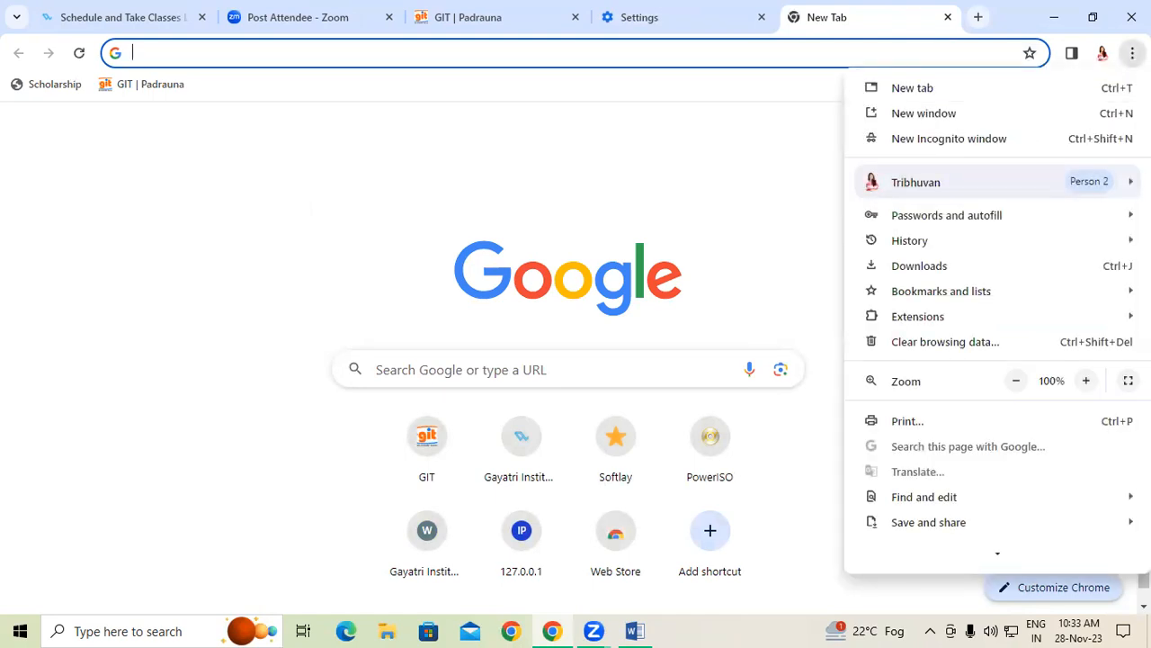
scroll(1008, 378, down, 1)
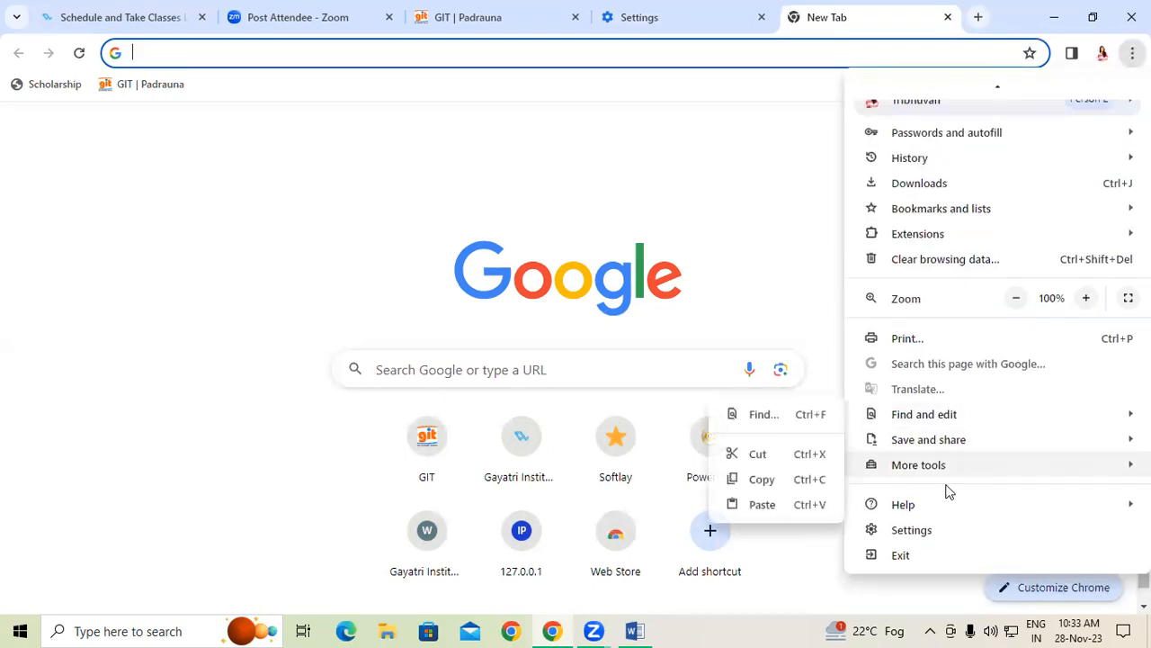
click(918, 538)
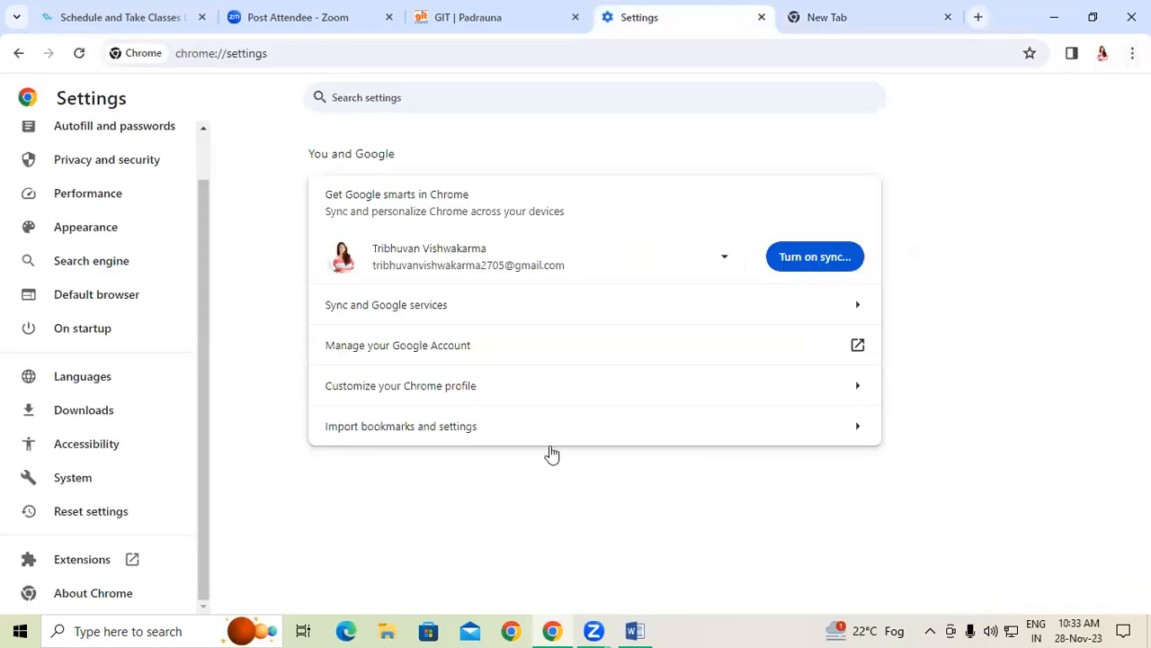
click(83, 564)
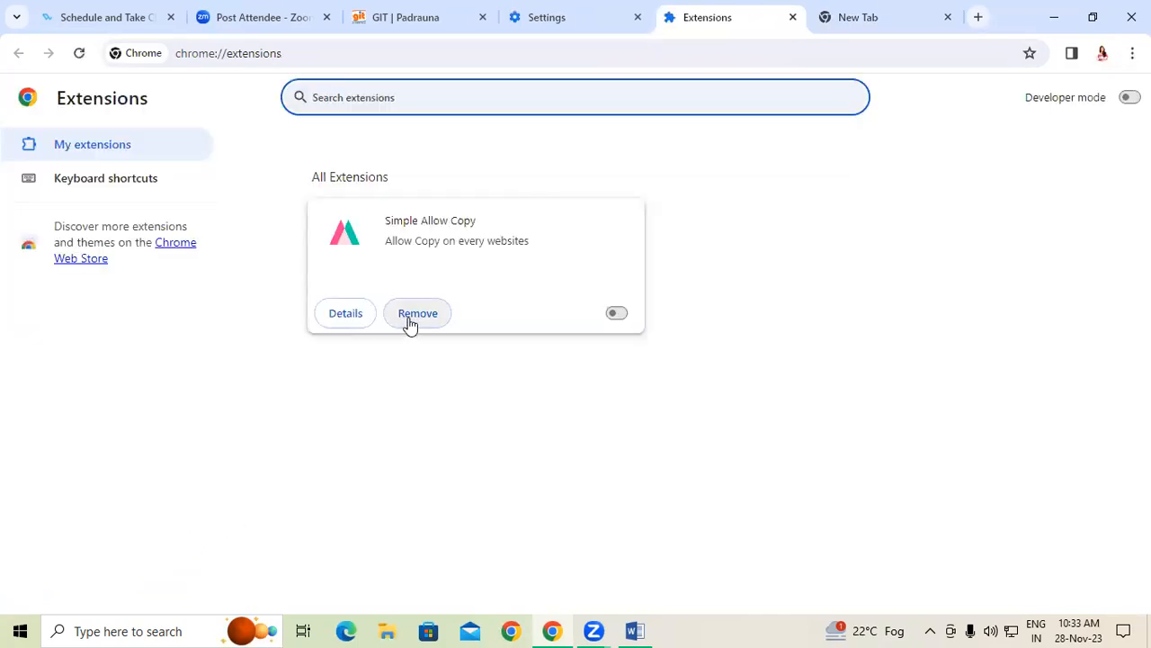
Start removing the Simple Allow Copy extension, cancel the removal, and close the New Tab, Extensions and Settings pages
click(412, 317)
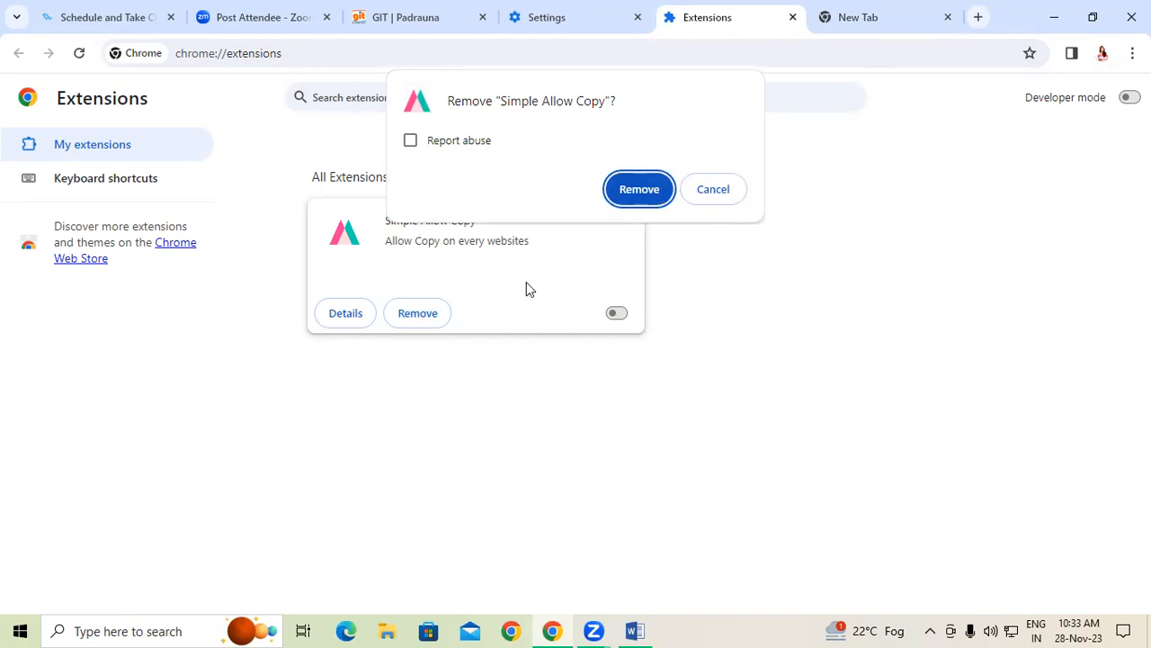
click(715, 191)
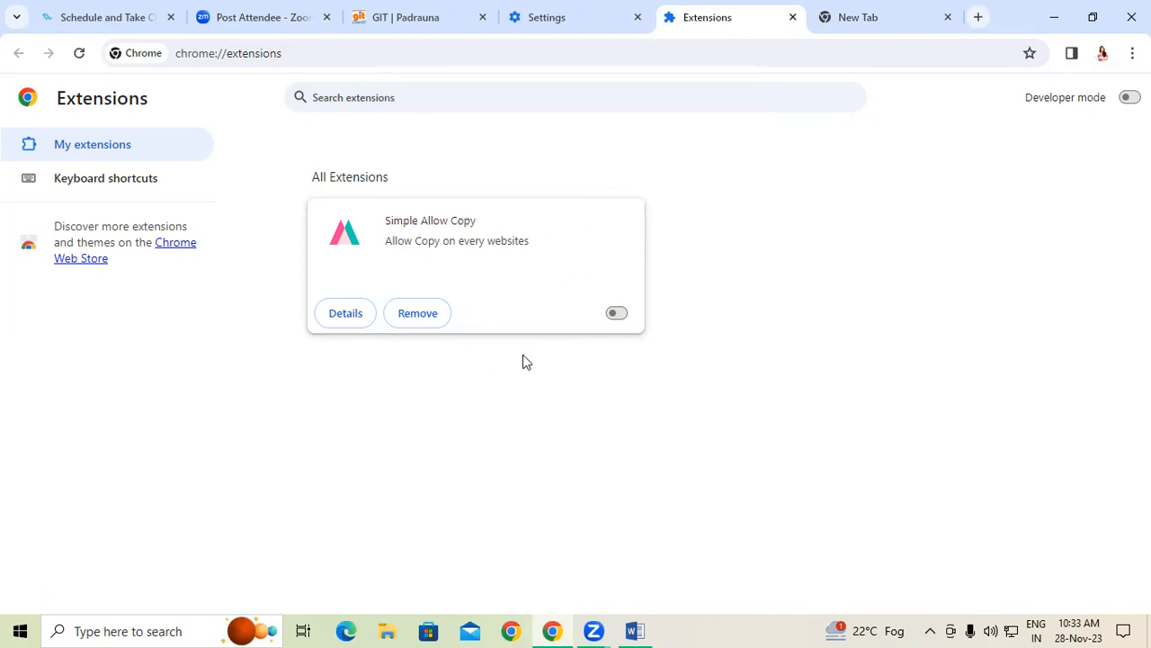
click(947, 17)
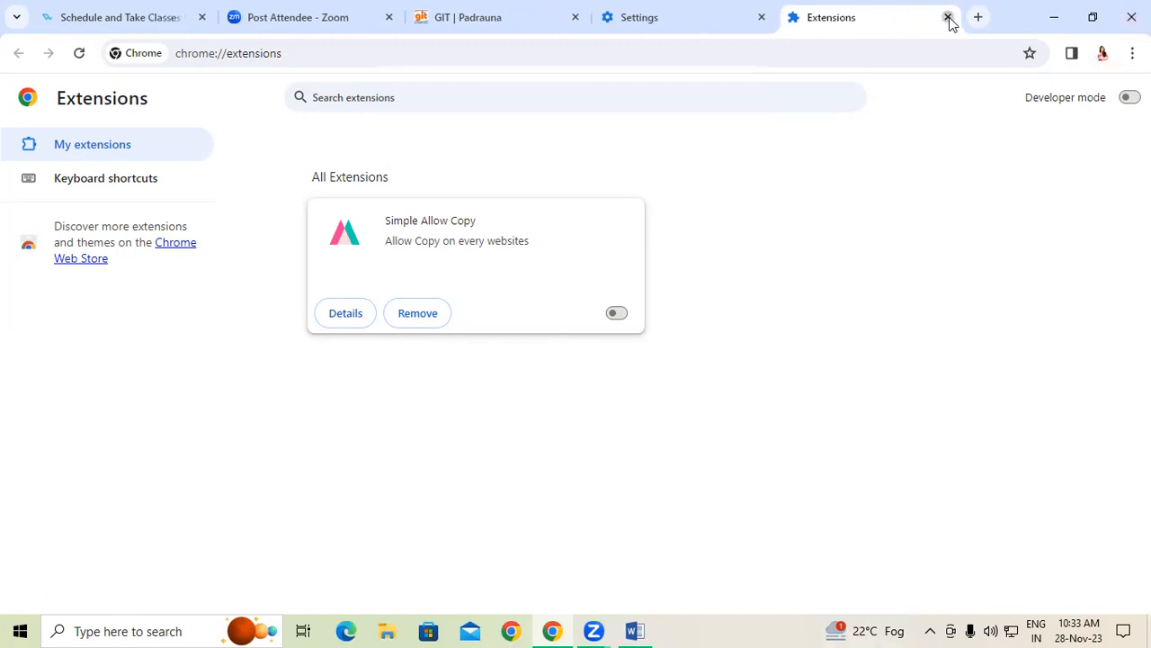
click(949, 19)
click(818, 16)
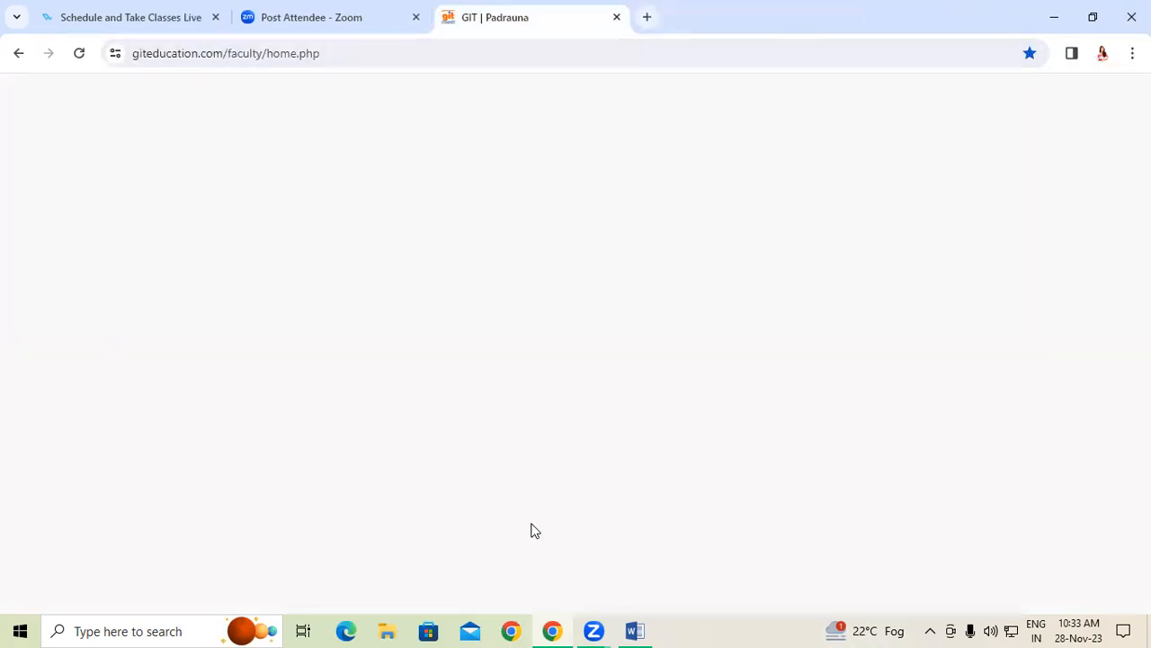
Return to the Word document and read tip 11, "Disable restore point", highlighting its heading, Control Panel path and explanation
click(635, 631)
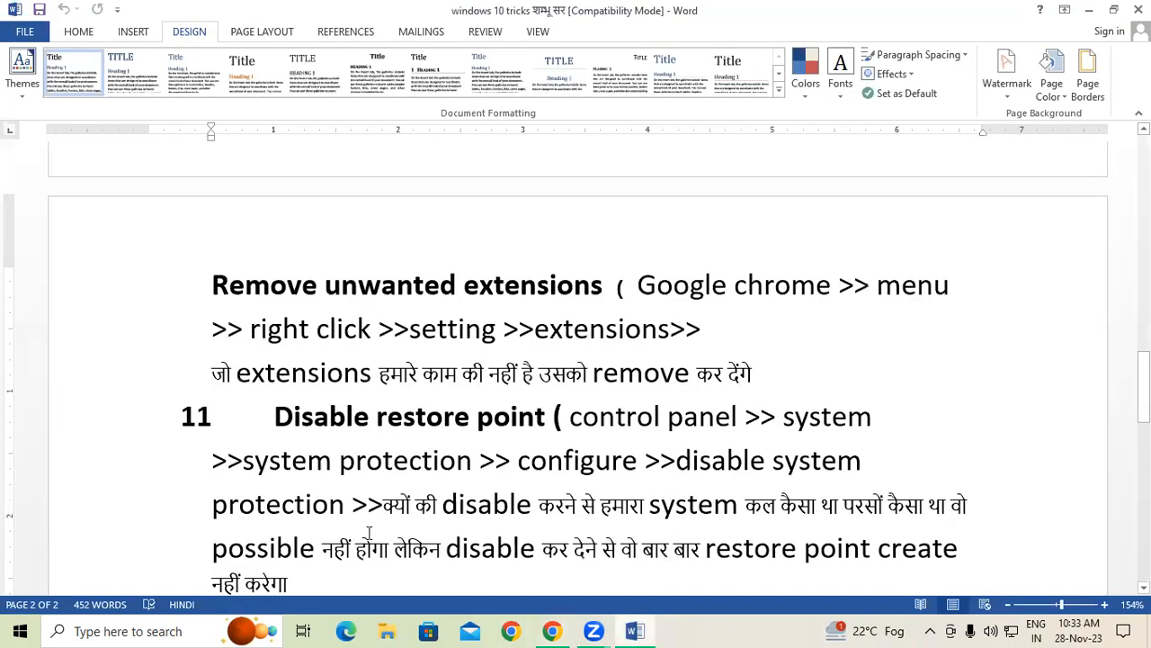
scroll(369, 533, down, 1)
drag(274, 295, 553, 297)
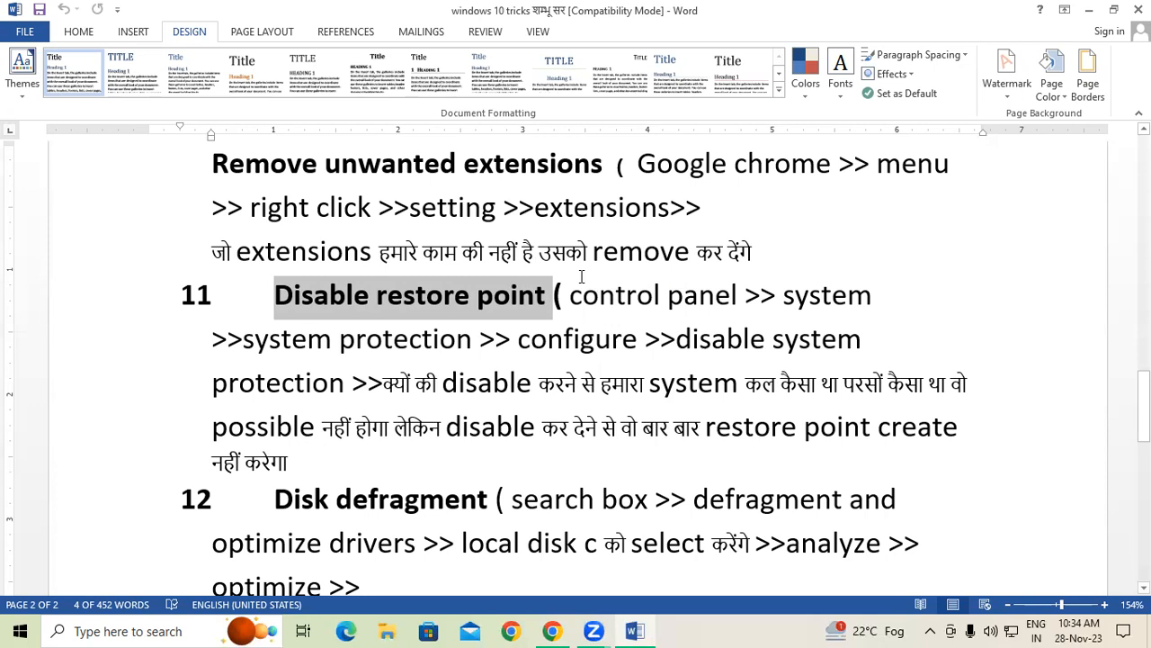
drag(582, 296, 713, 301)
drag(783, 297, 874, 297)
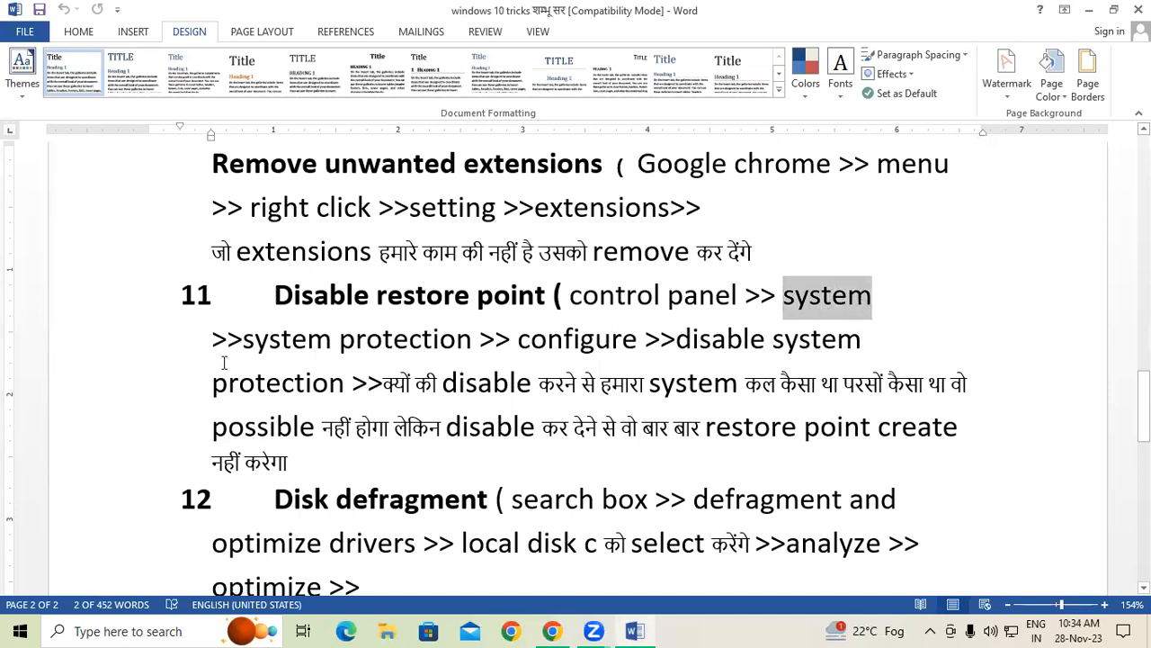
drag(243, 339, 421, 343)
drag(519, 341, 821, 354)
drag(241, 384, 926, 398)
click(414, 387)
drag(244, 432, 444, 433)
click(456, 438)
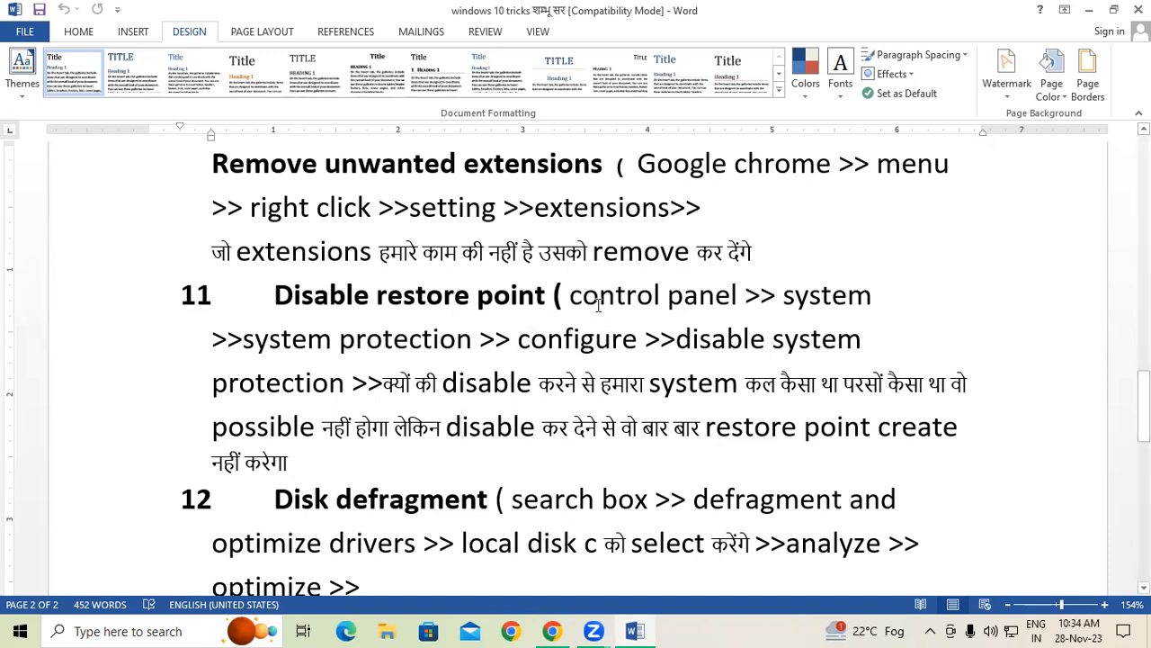
drag(597, 298, 715, 304)
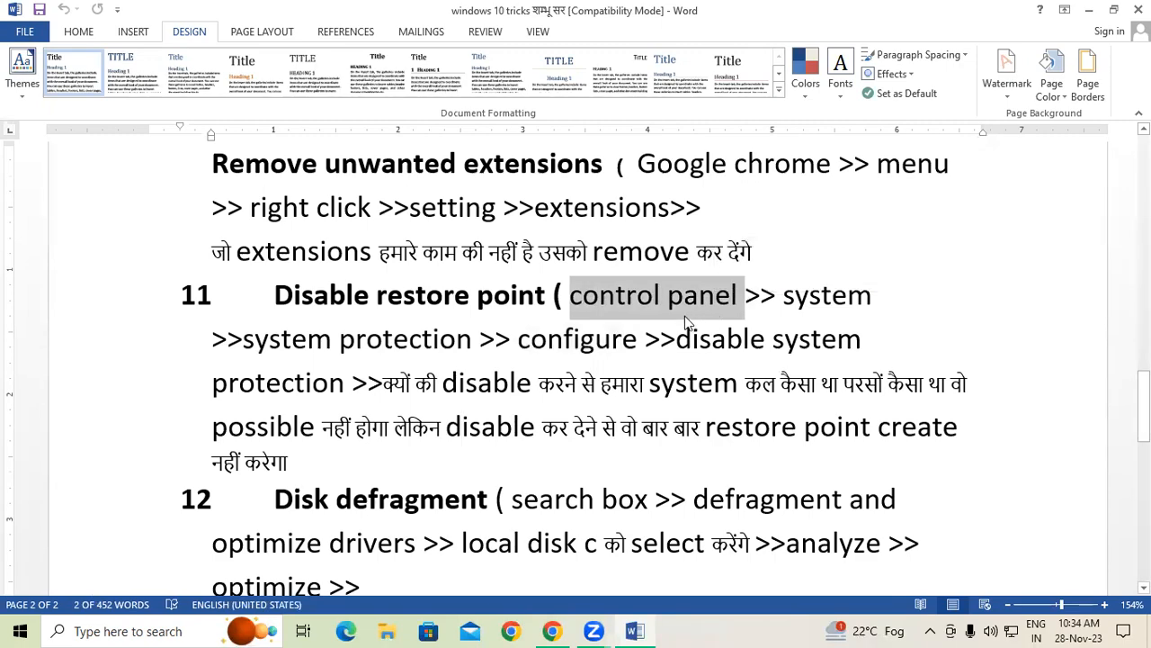
Open Control Panel from the desktop and go through System to the System protection settings
key(super+d)
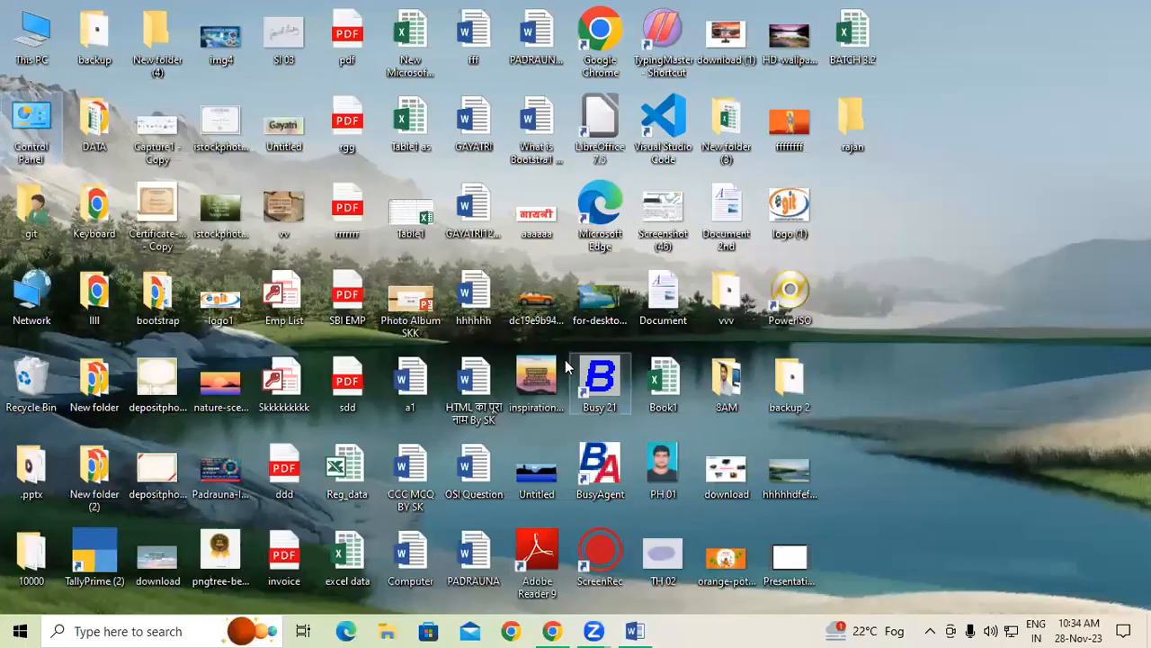
double_click(32, 124)
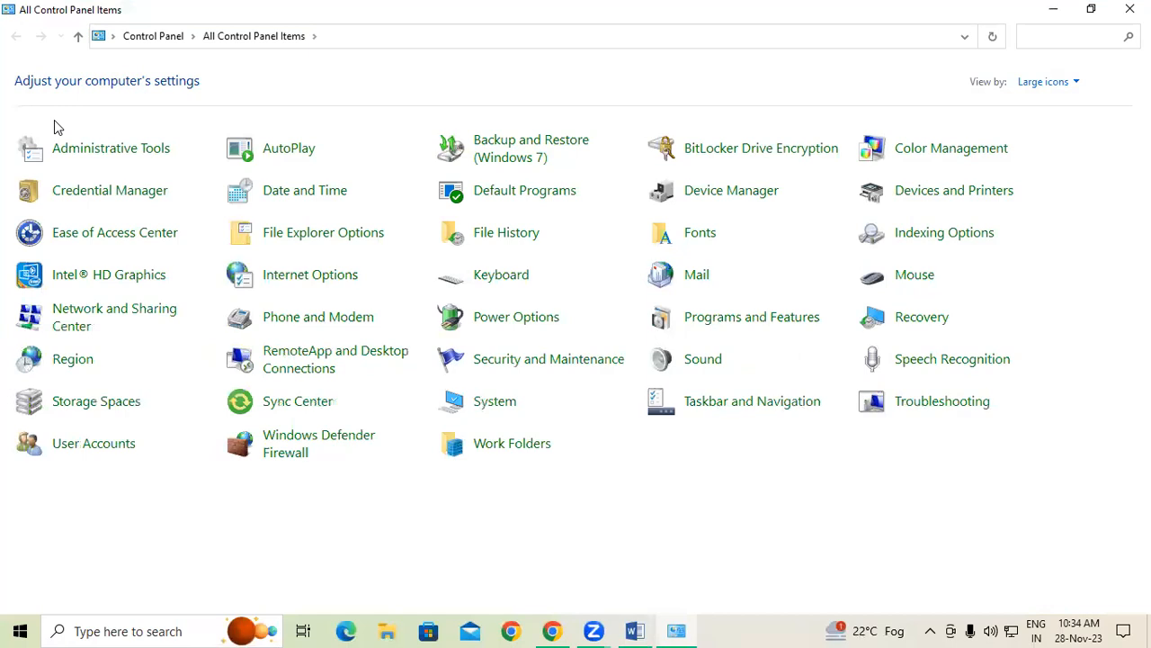
click(494, 401)
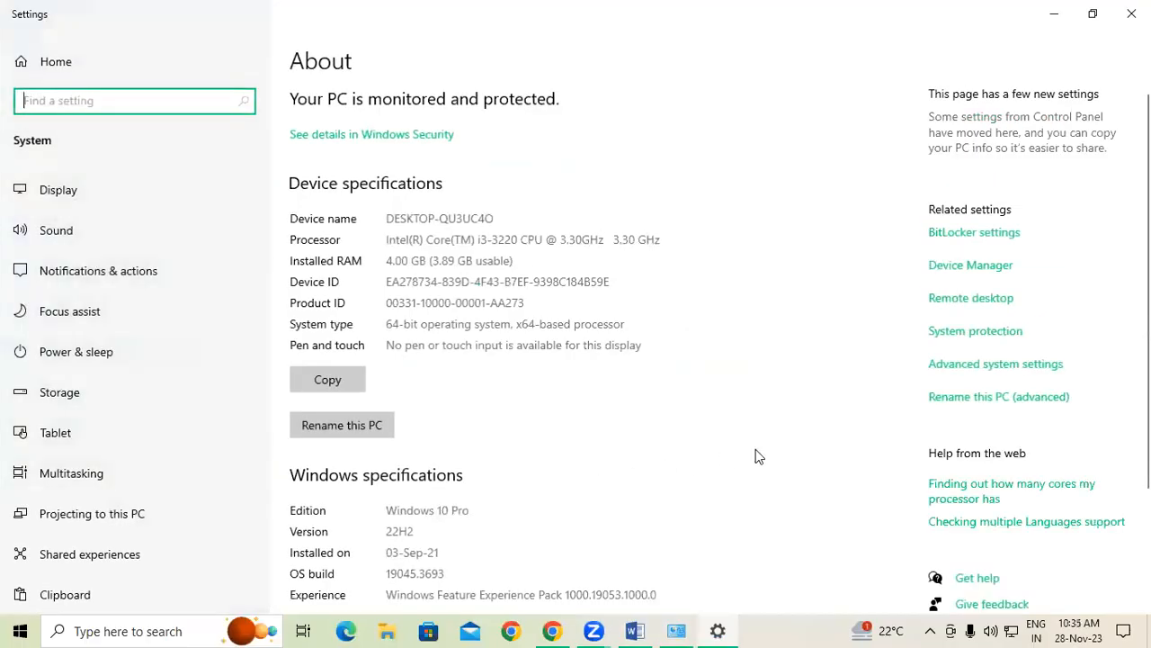
click(953, 335)
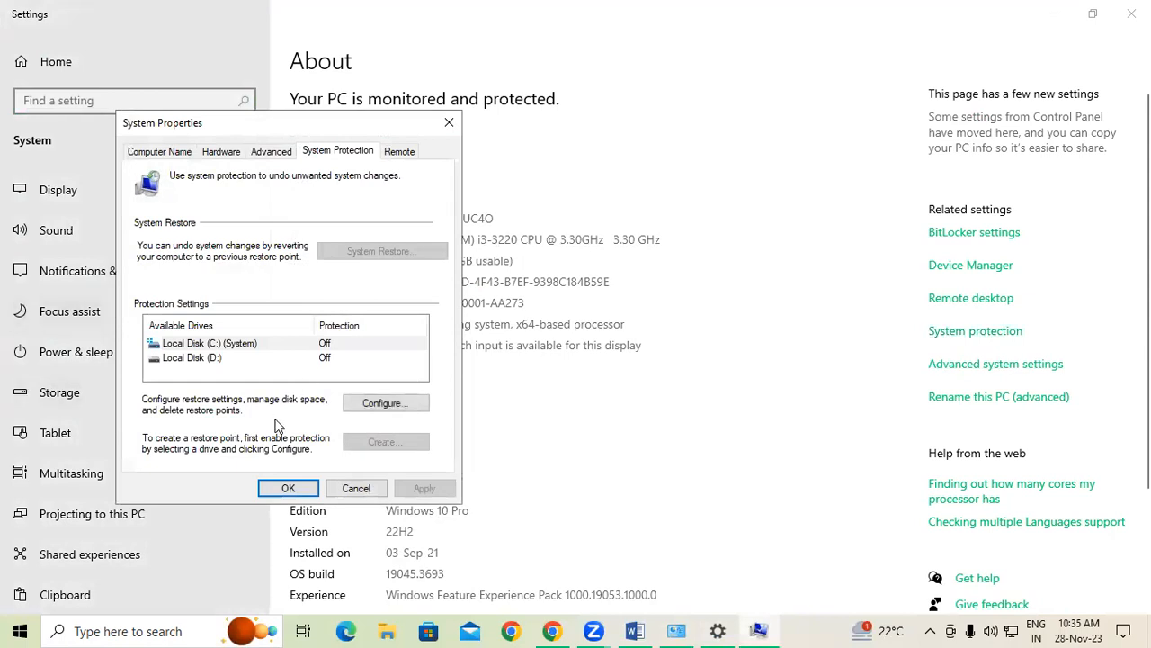
Turn on system protection for Local Disk (C:) and apply the setting
click(374, 410)
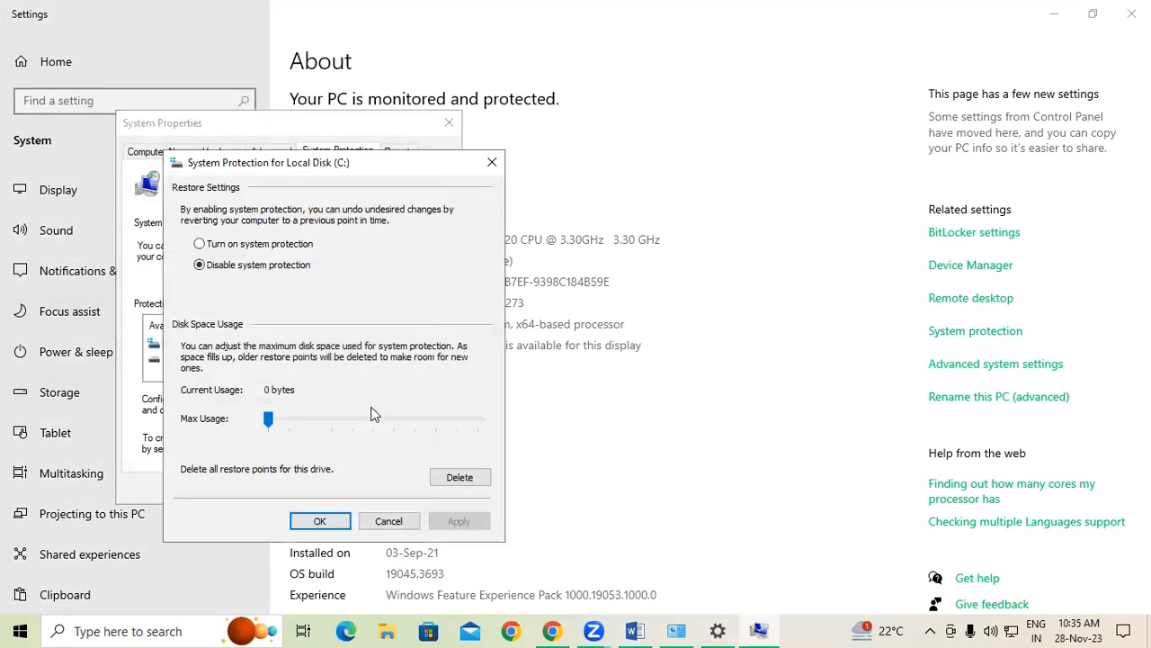
click(212, 246)
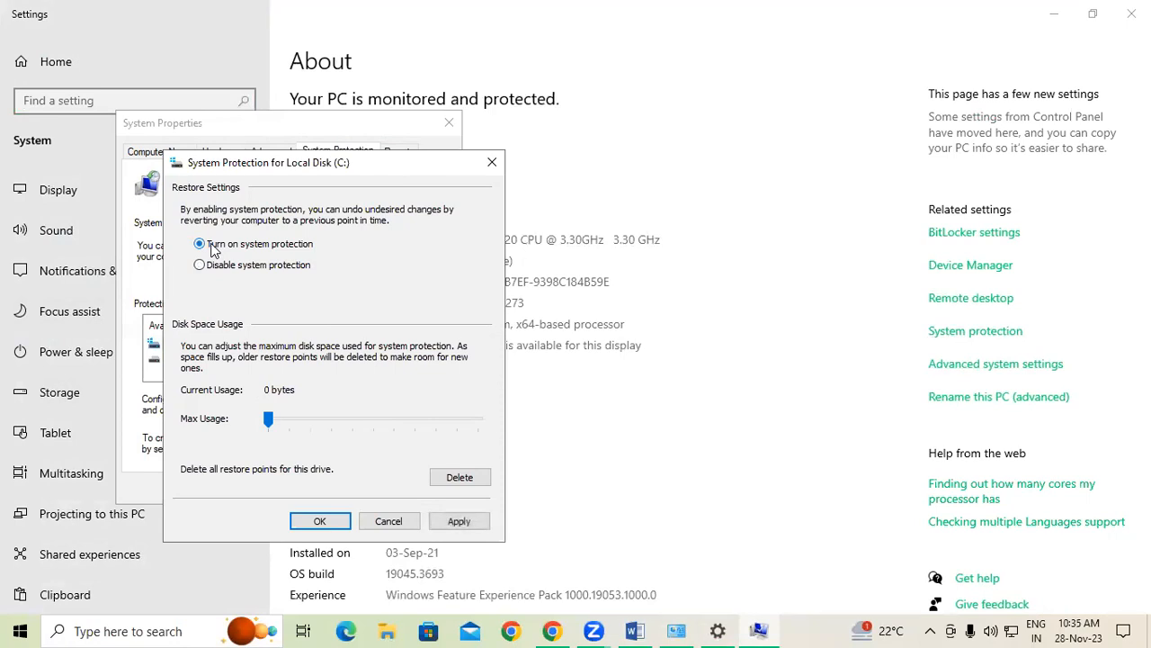
click(469, 522)
click(321, 521)
Disable system protection for Local Disk (C:), confirm turning it off, and close System Properties and Settings
click(376, 402)
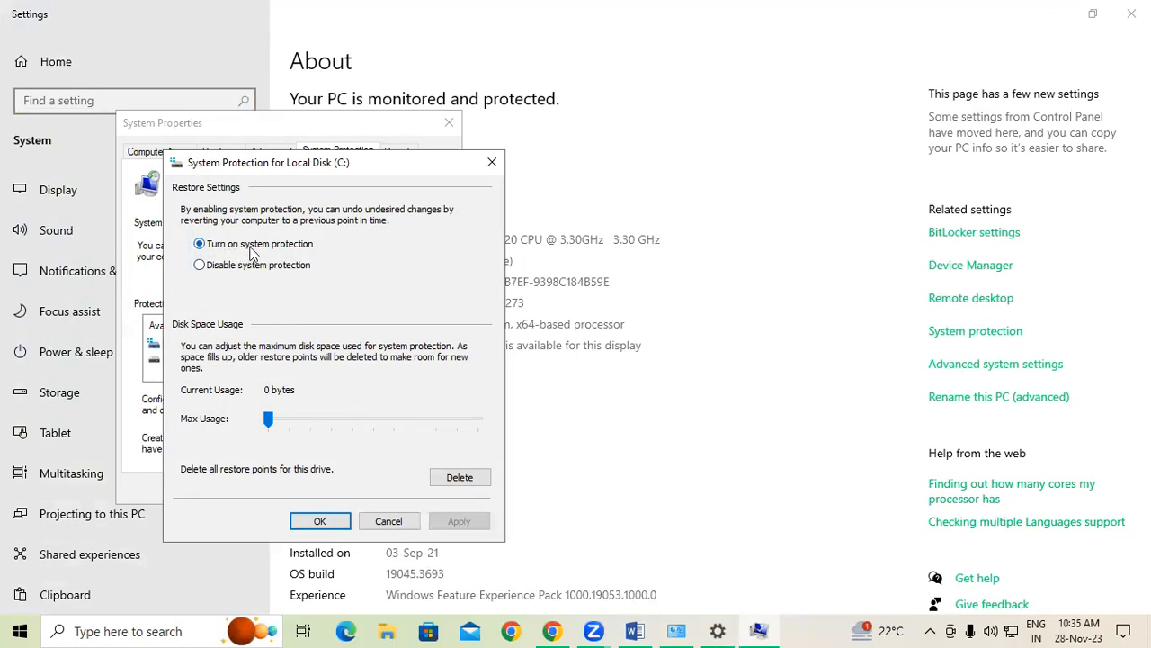
click(201, 266)
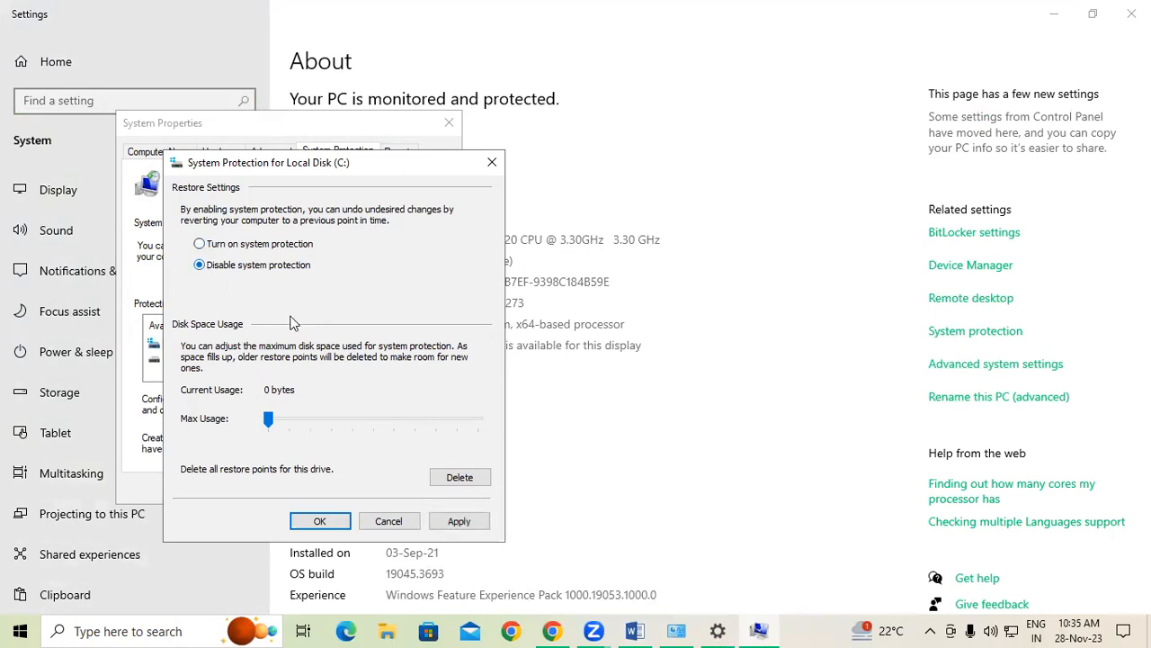
click(459, 521)
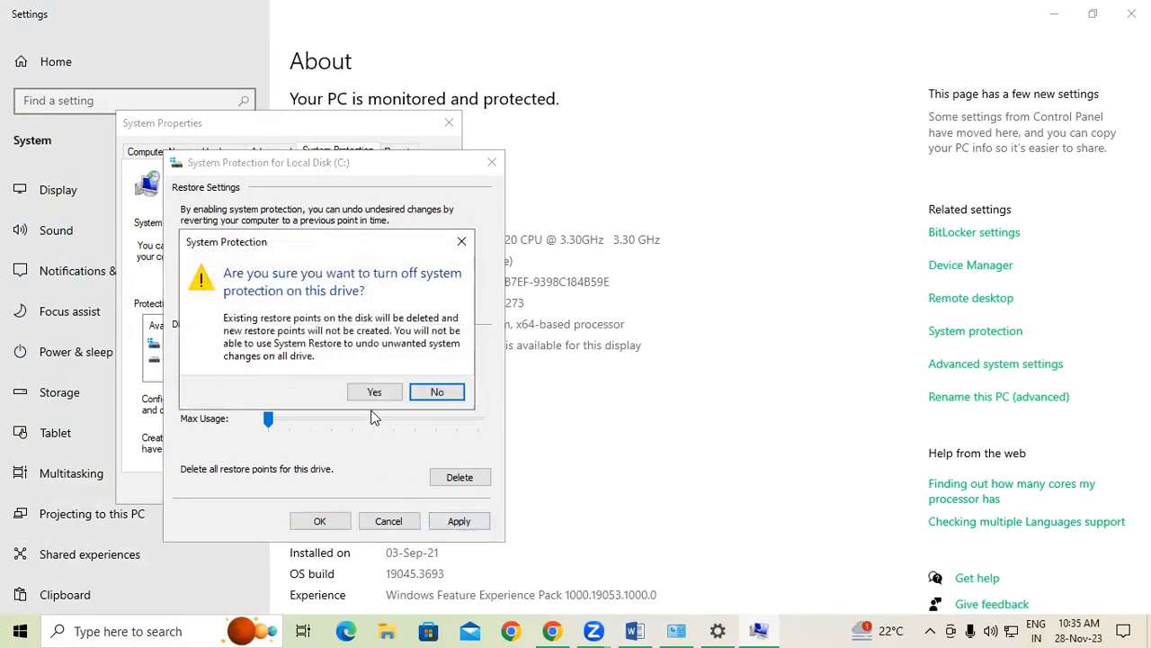
click(369, 396)
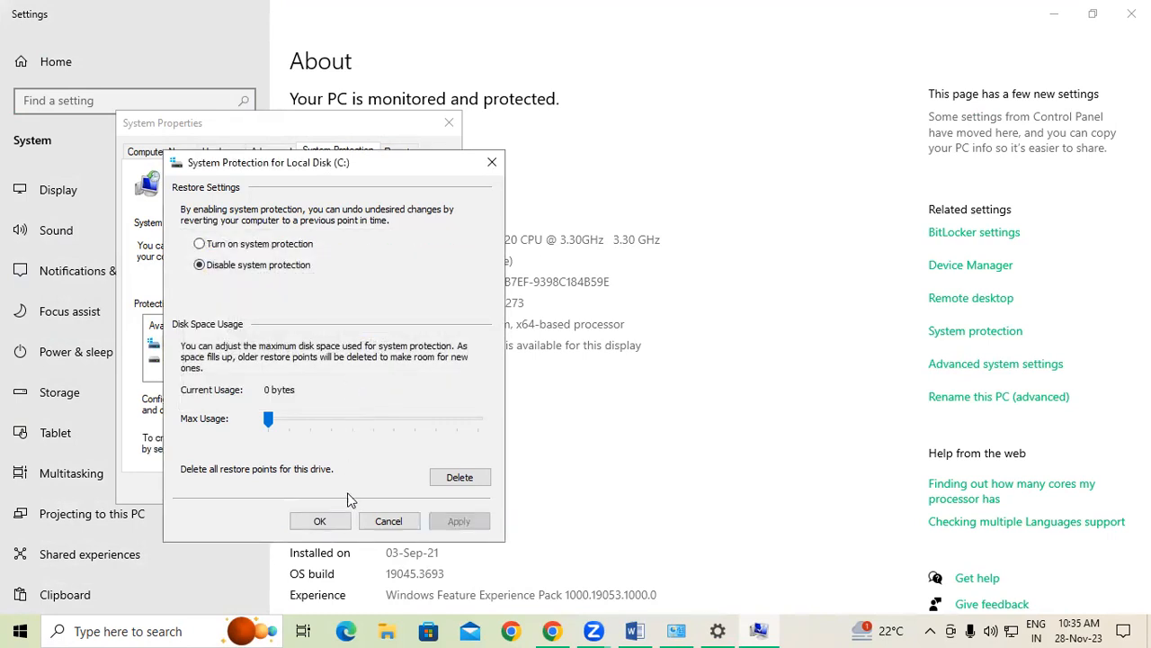
click(321, 522)
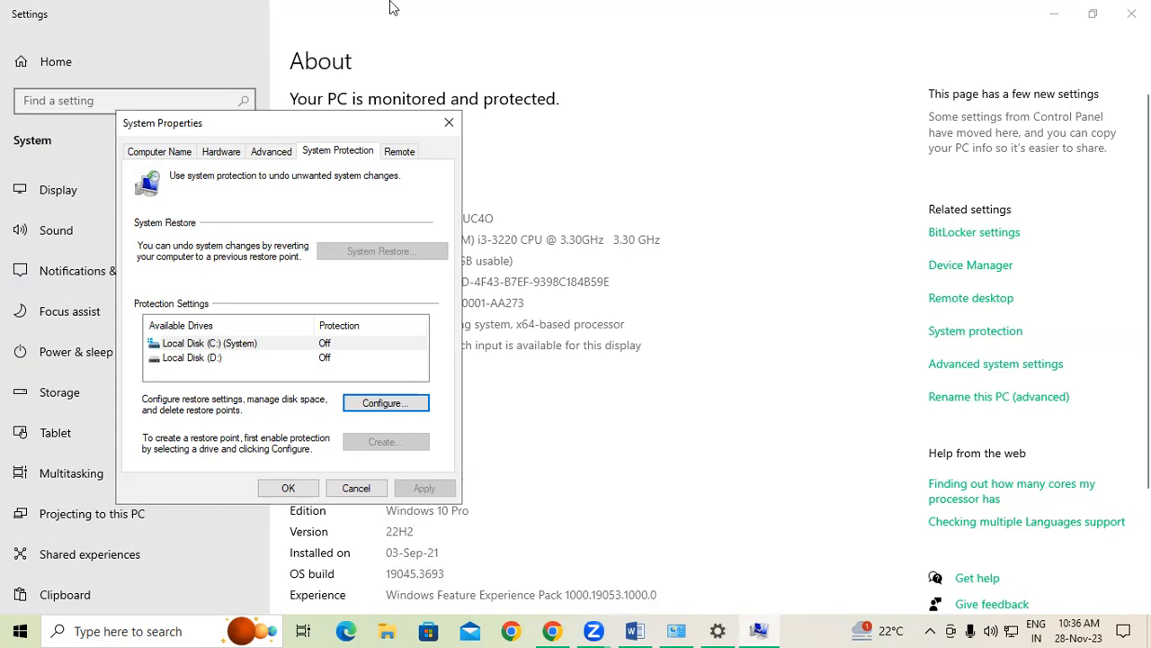
click(453, 131)
click(1132, 14)
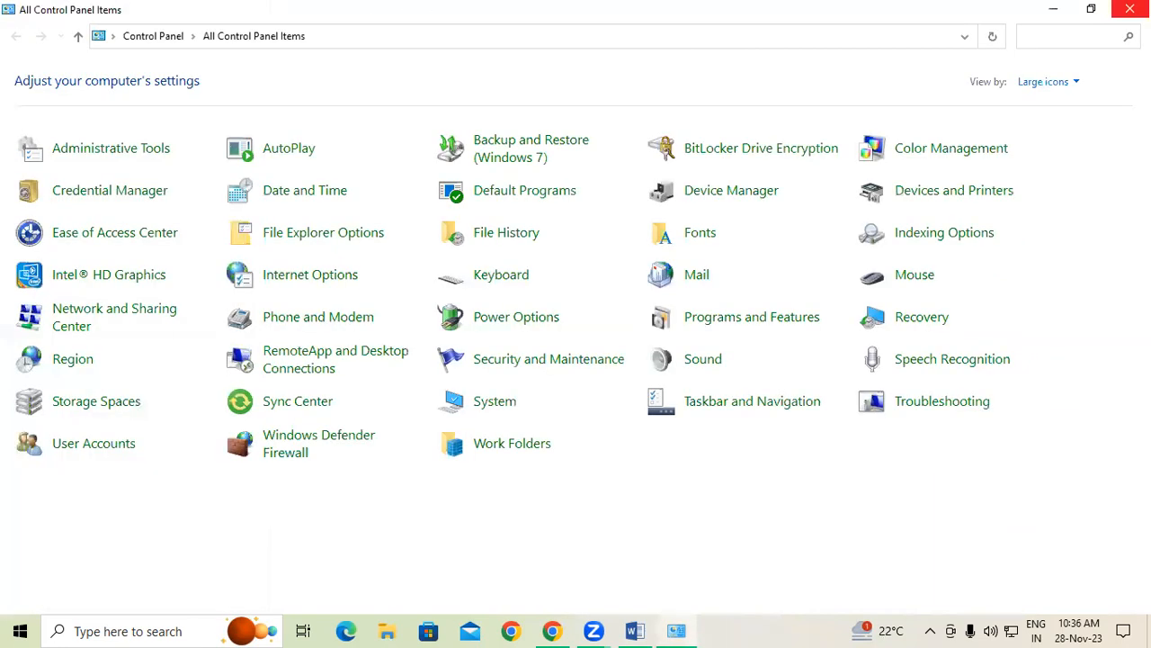
Open the Local Disk (C:) protection settings through Control Panel's System page, select Disable system protection, and close all the windows without applying
click(508, 405)
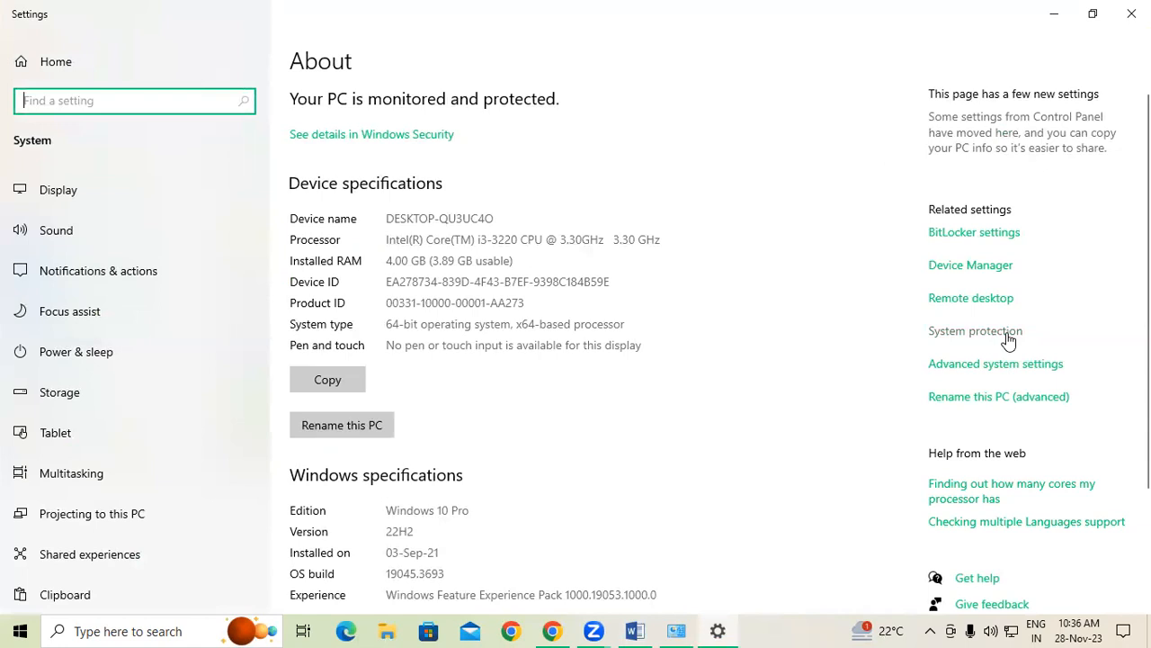
click(1008, 335)
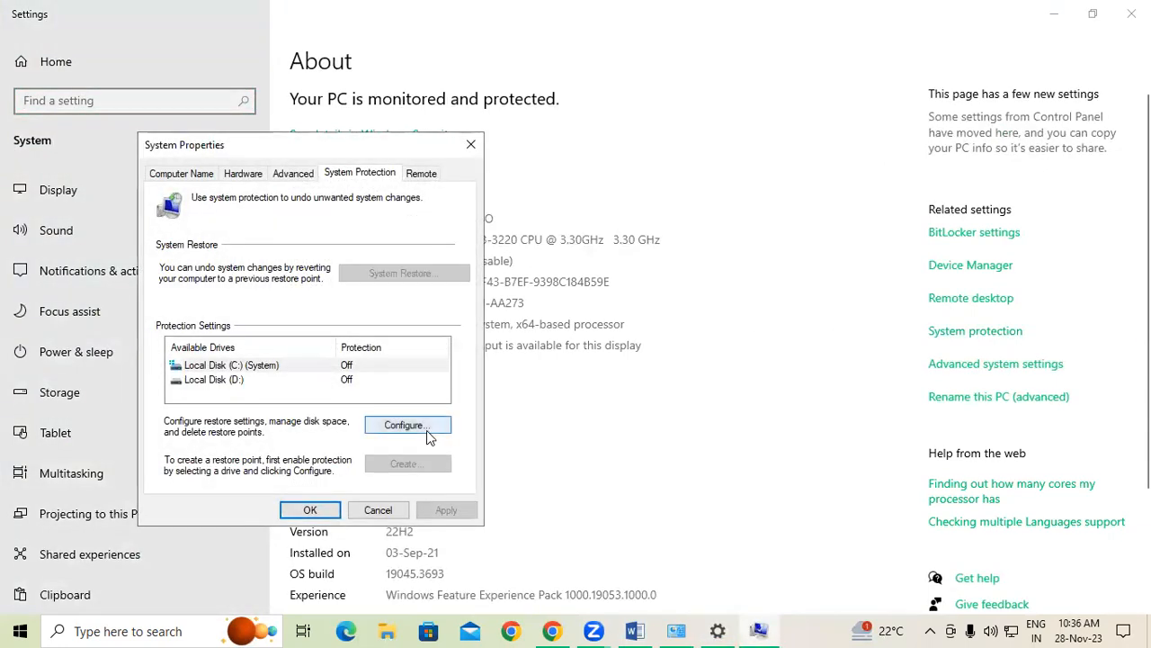
click(428, 435)
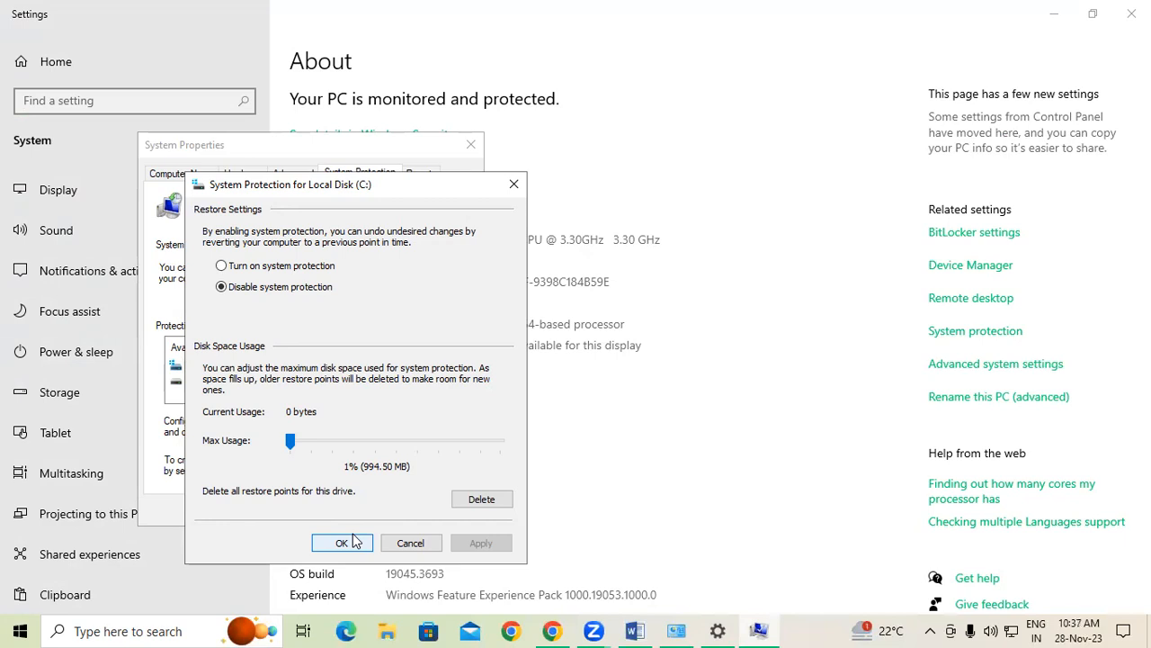
click(259, 297)
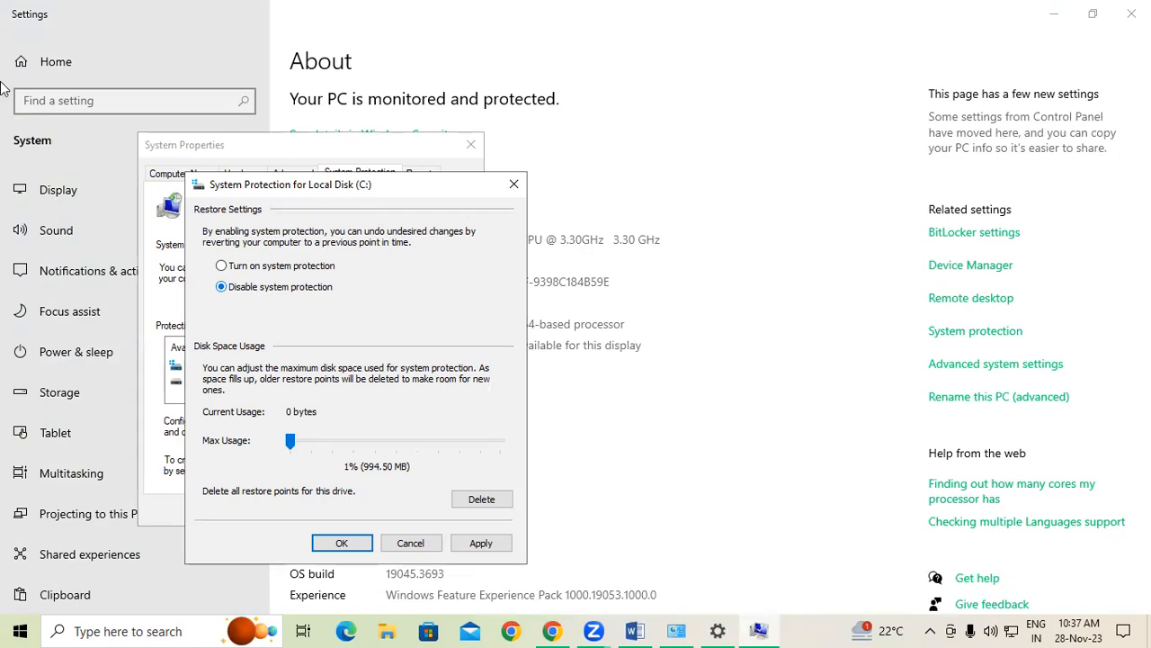
click(513, 184)
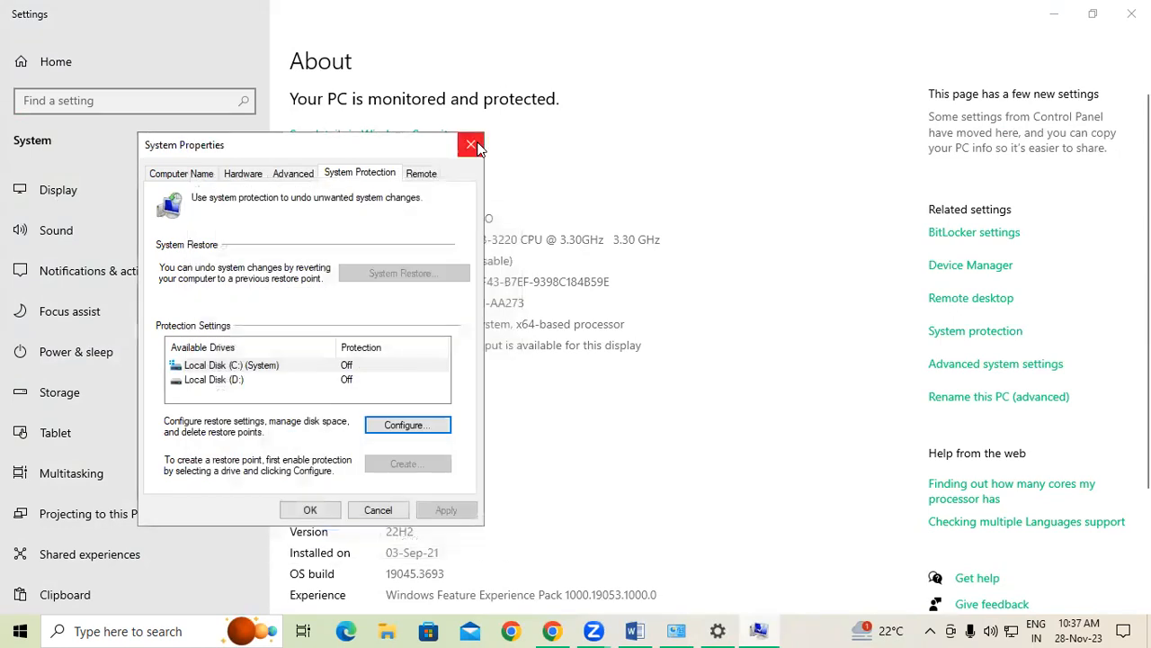
click(471, 144)
click(1131, 13)
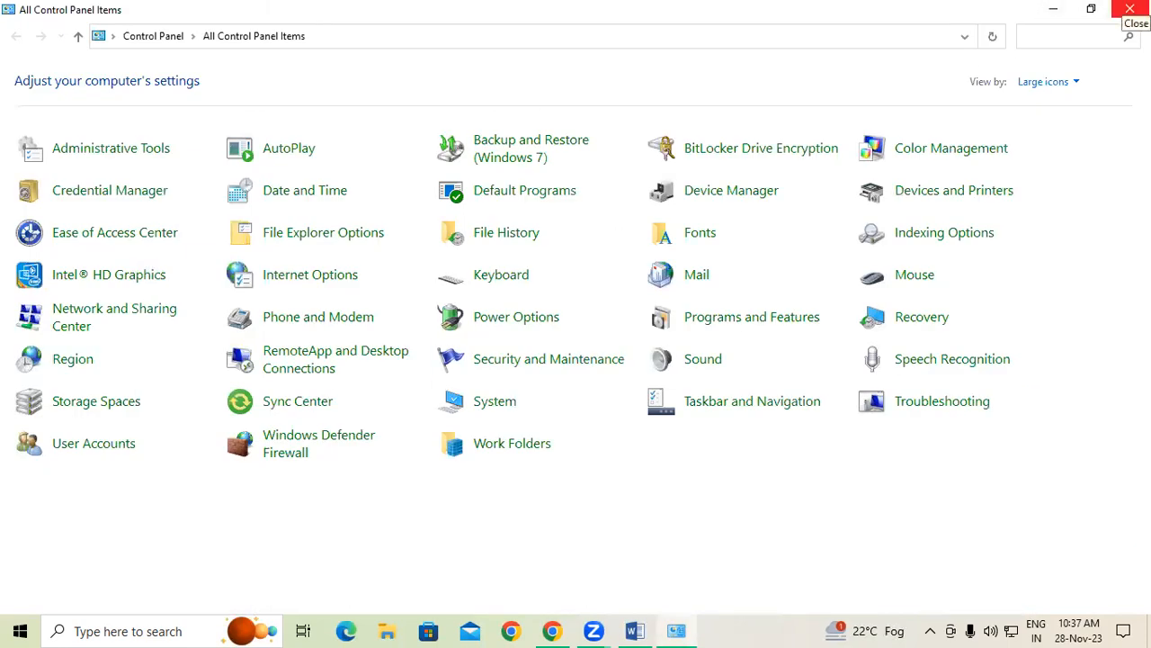
click(1130, 10)
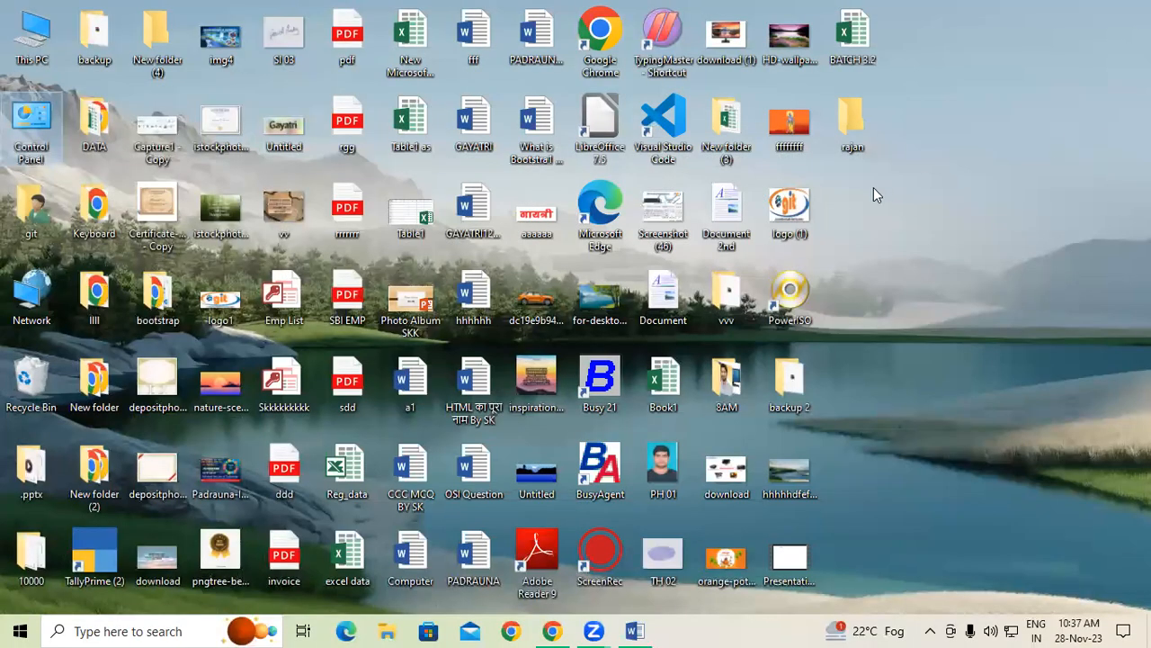
Open Display settings from the desktop, view the system's About page, and close Settings
right_click(961, 103)
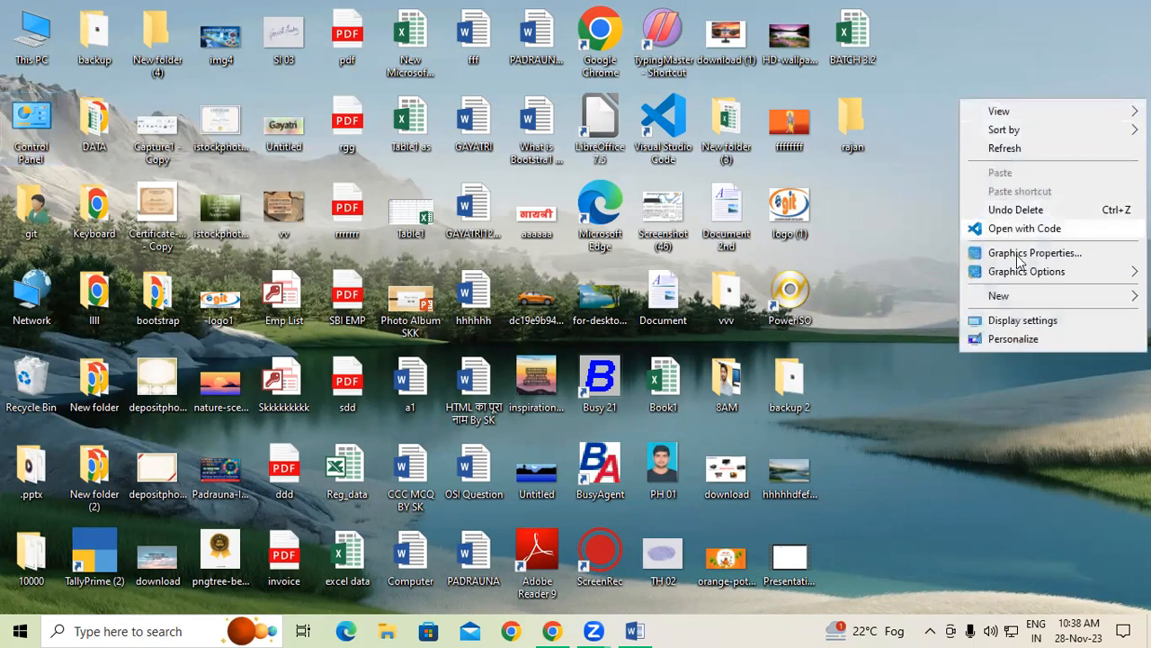
click(1040, 322)
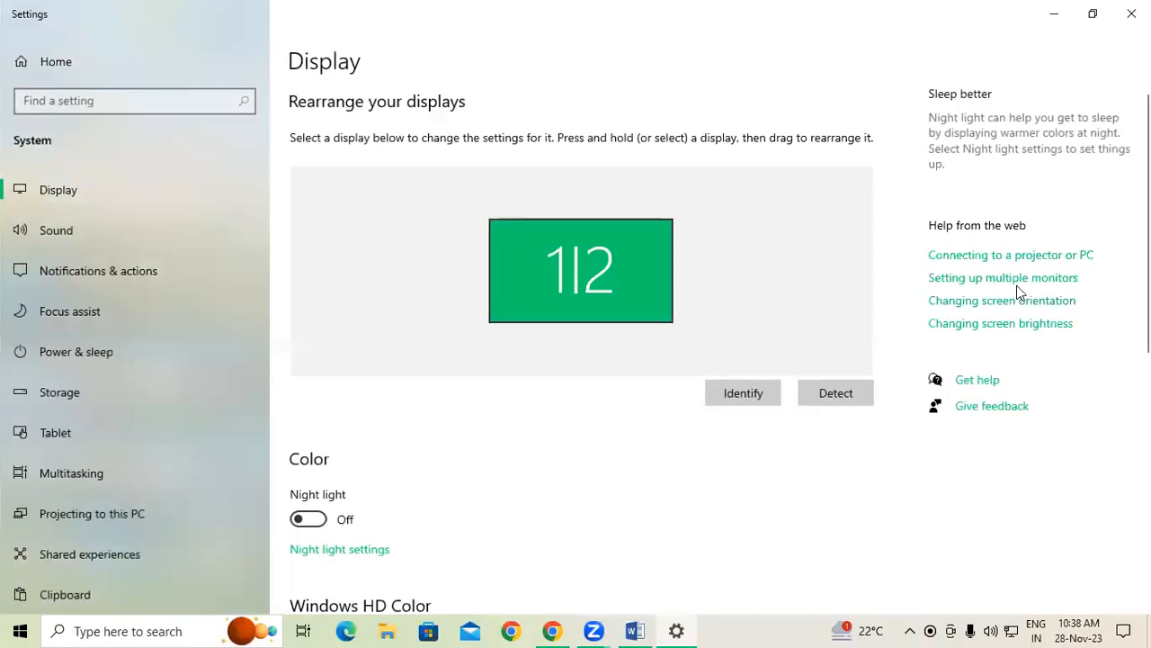
scroll(18, 412, down, 2)
scroll(866, 442, down, 4)
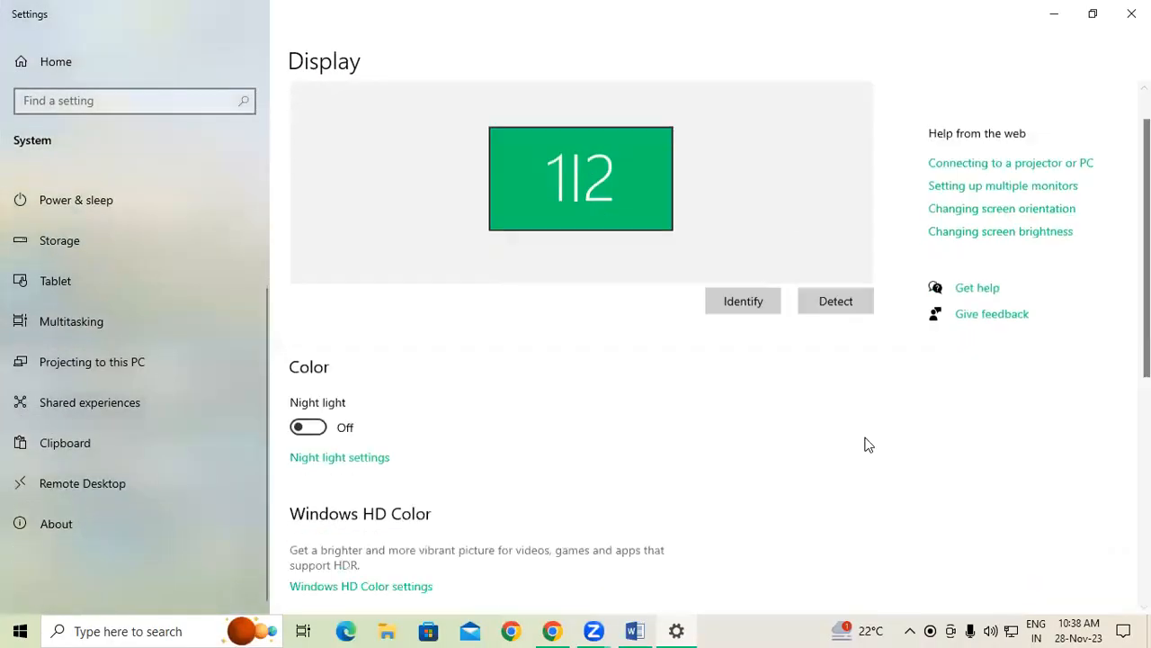
click(72, 516)
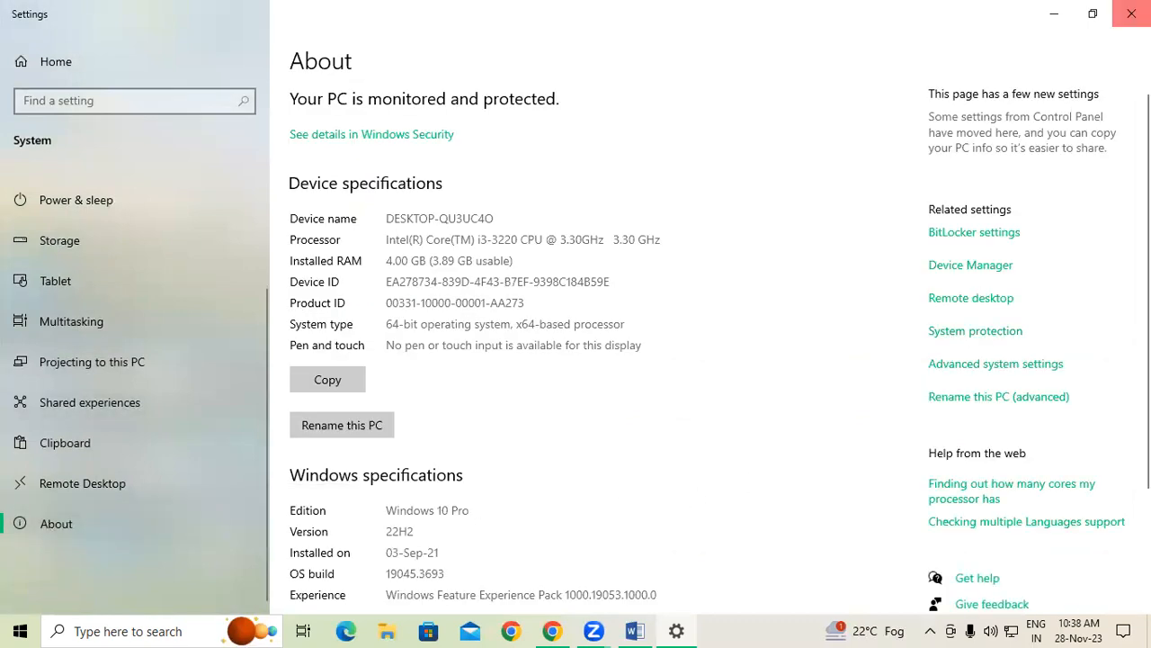
click(1132, 13)
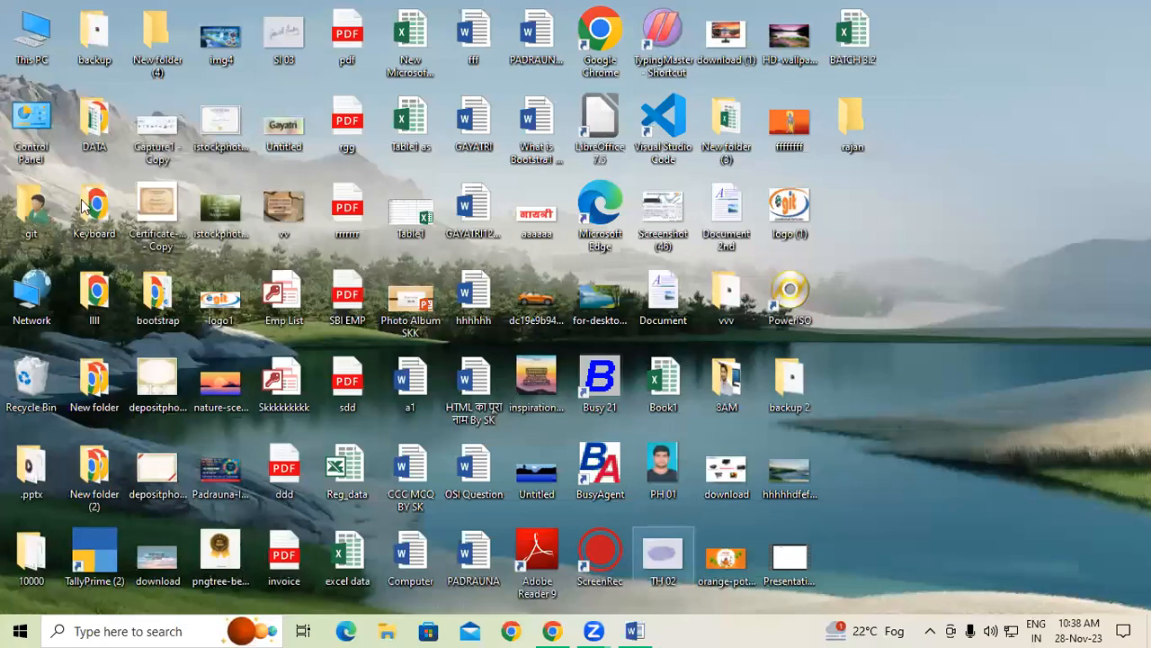
Reopen Local Disk (C:) protection from Control Panel's System page, accept the existing Disable system protection option, and close the windows
double_click(40, 126)
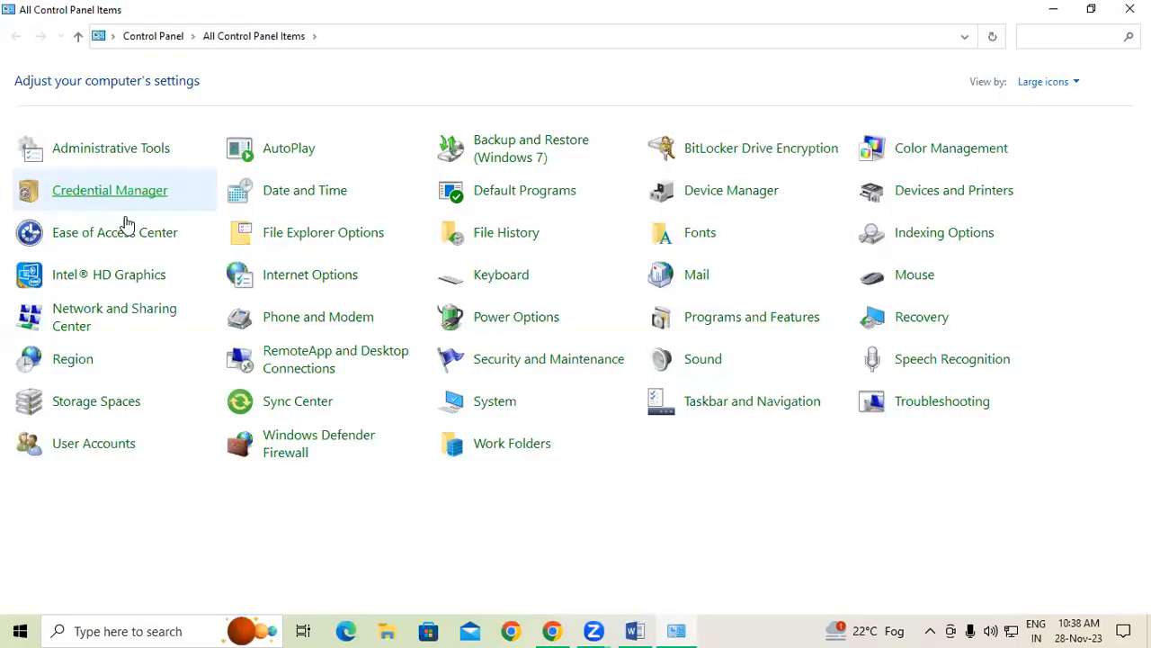
click(493, 406)
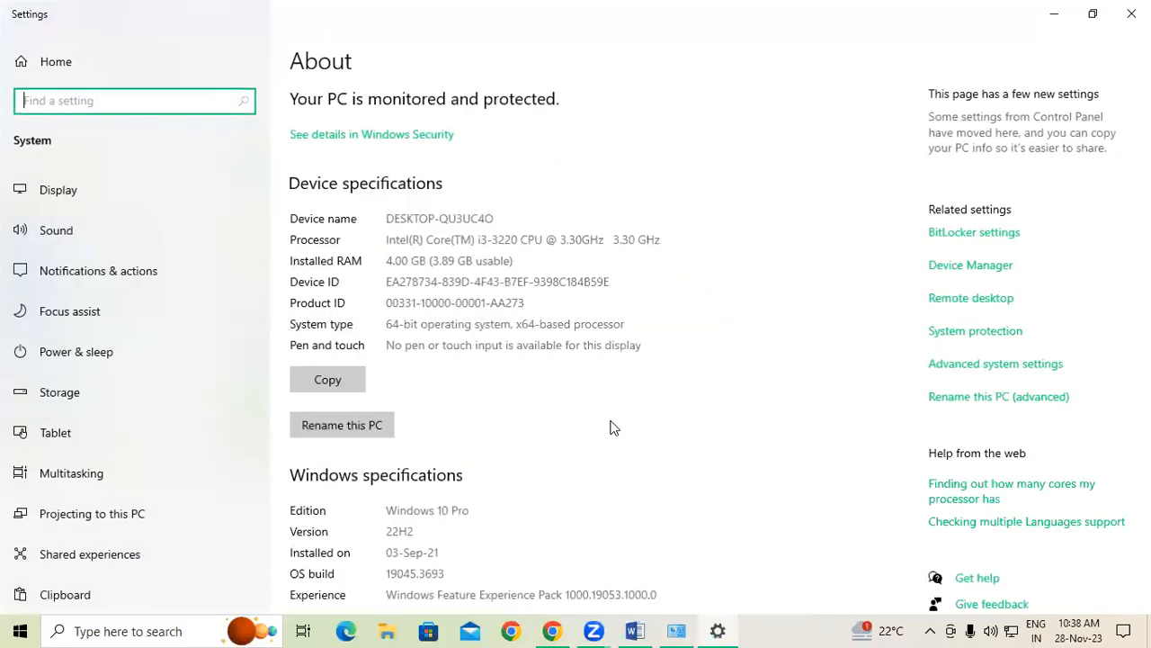
click(957, 335)
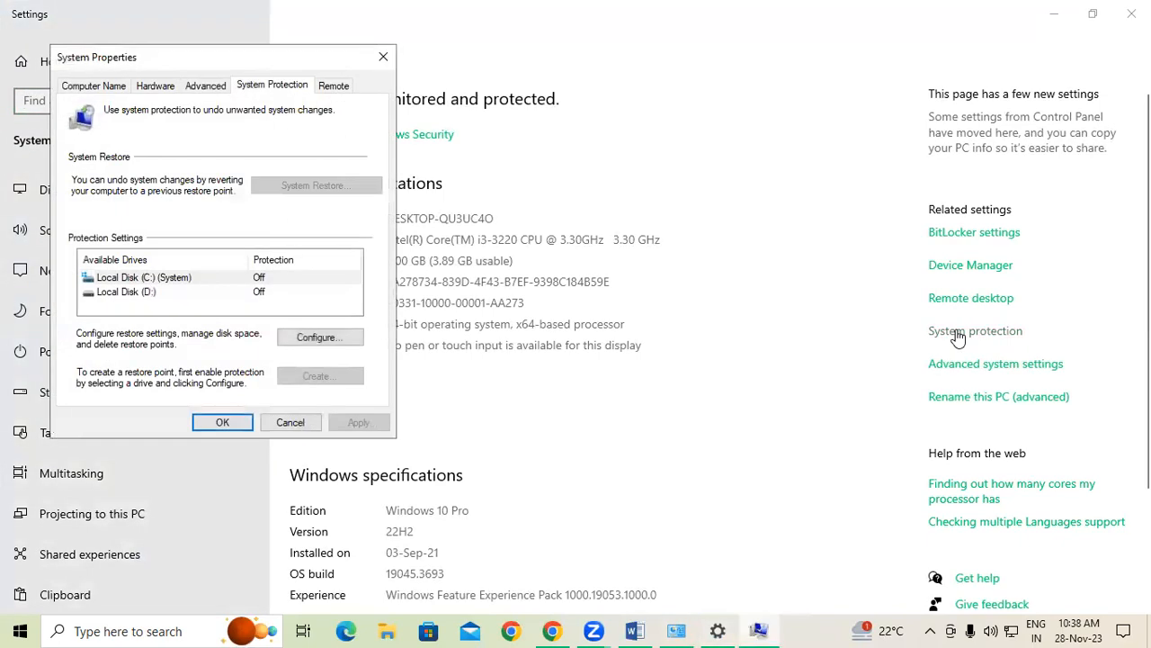
click(325, 344)
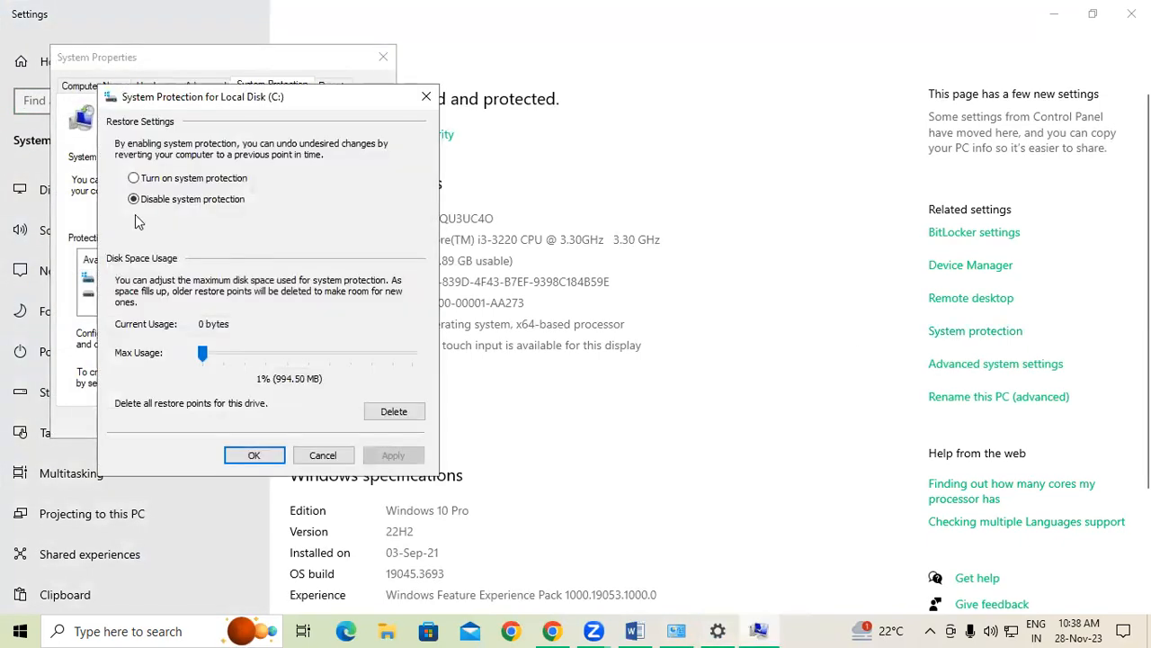
click(259, 456)
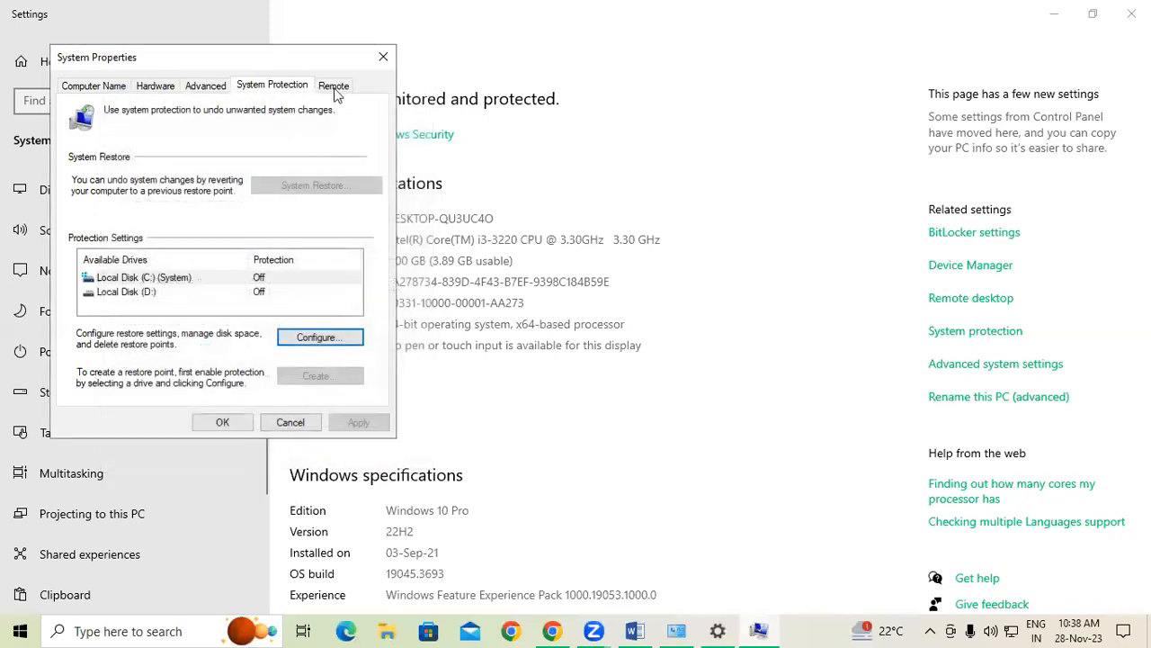
click(383, 57)
click(1132, 14)
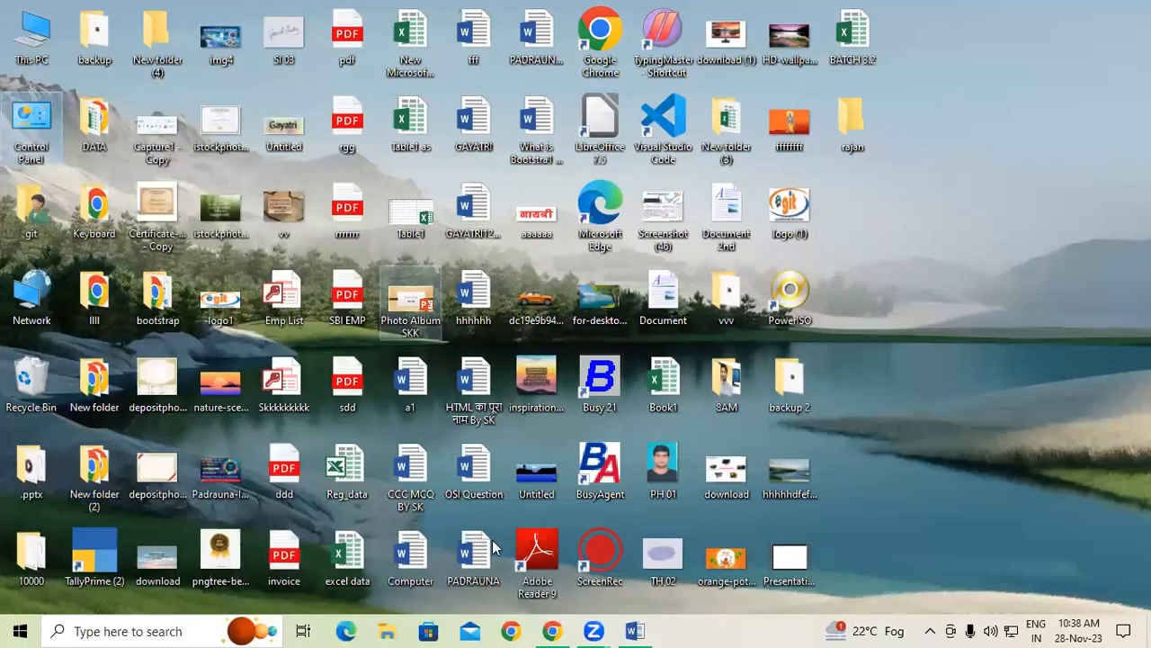
Switch to the Word document and read tip 12, "Disk defragment", highlighting its search box, optimize drivers, local disk c, analyze and optimize terms
click(635, 631)
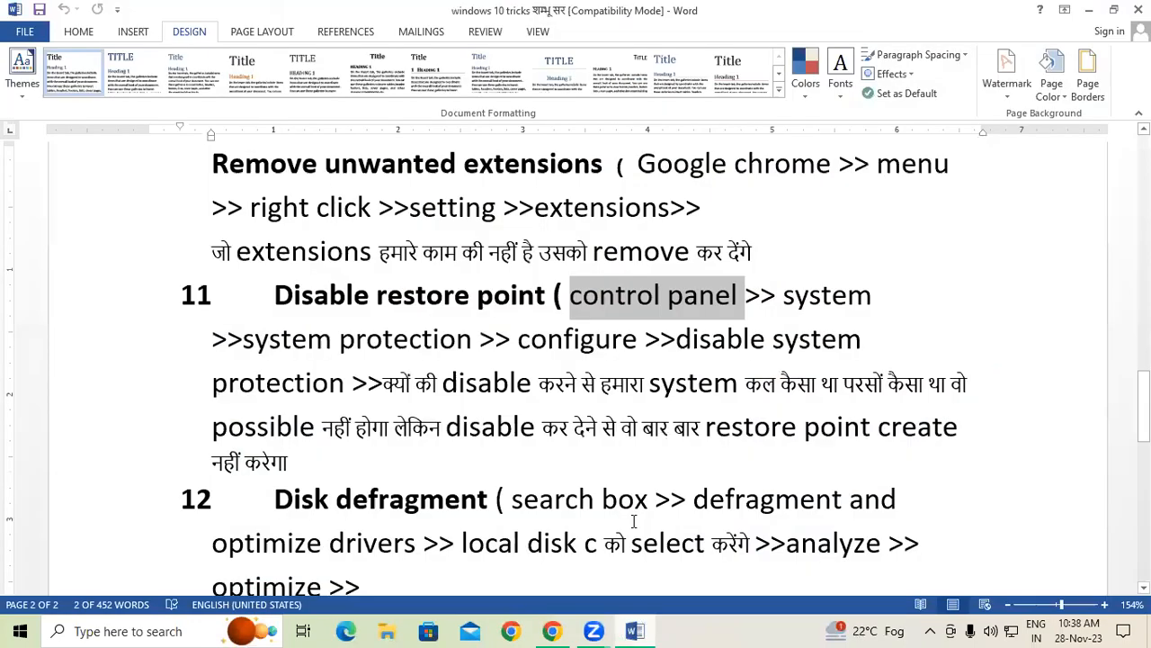
scroll(526, 414, down, 3)
click(276, 317)
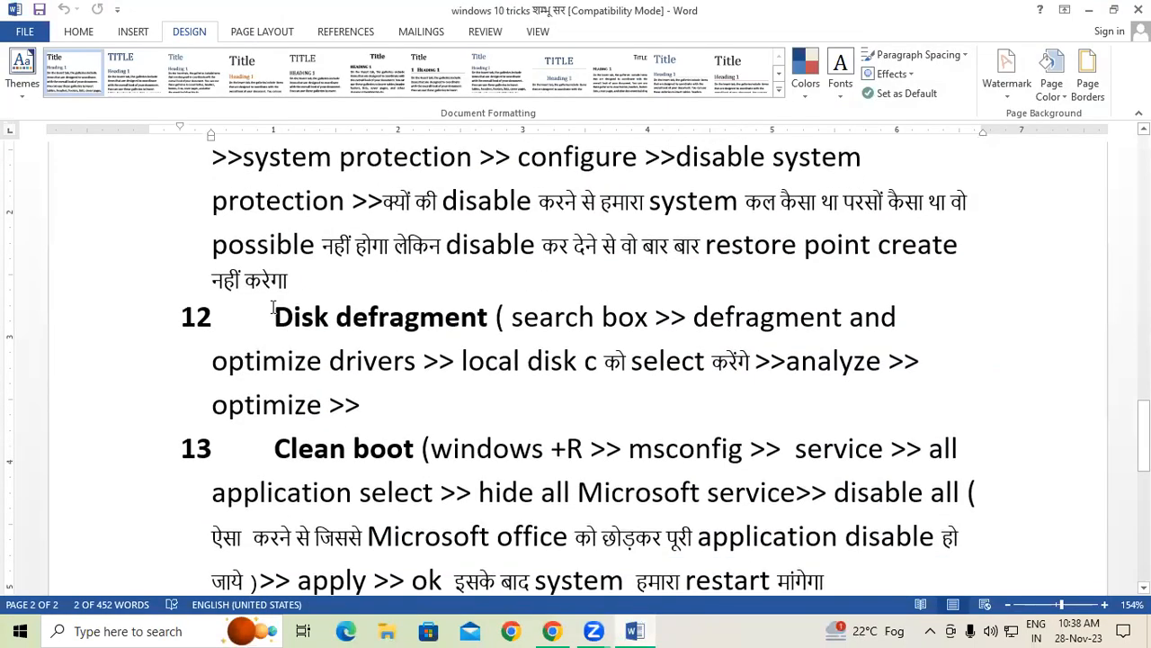
drag(286, 308, 649, 319)
click(524, 319)
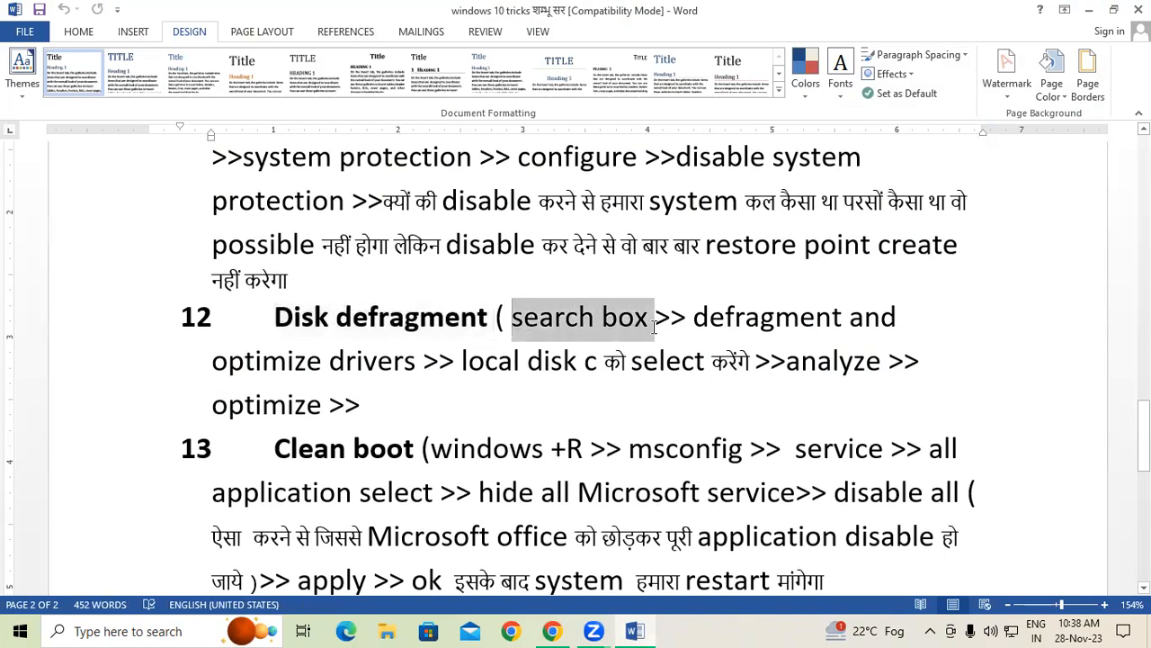
click(737, 353)
drag(228, 360, 387, 362)
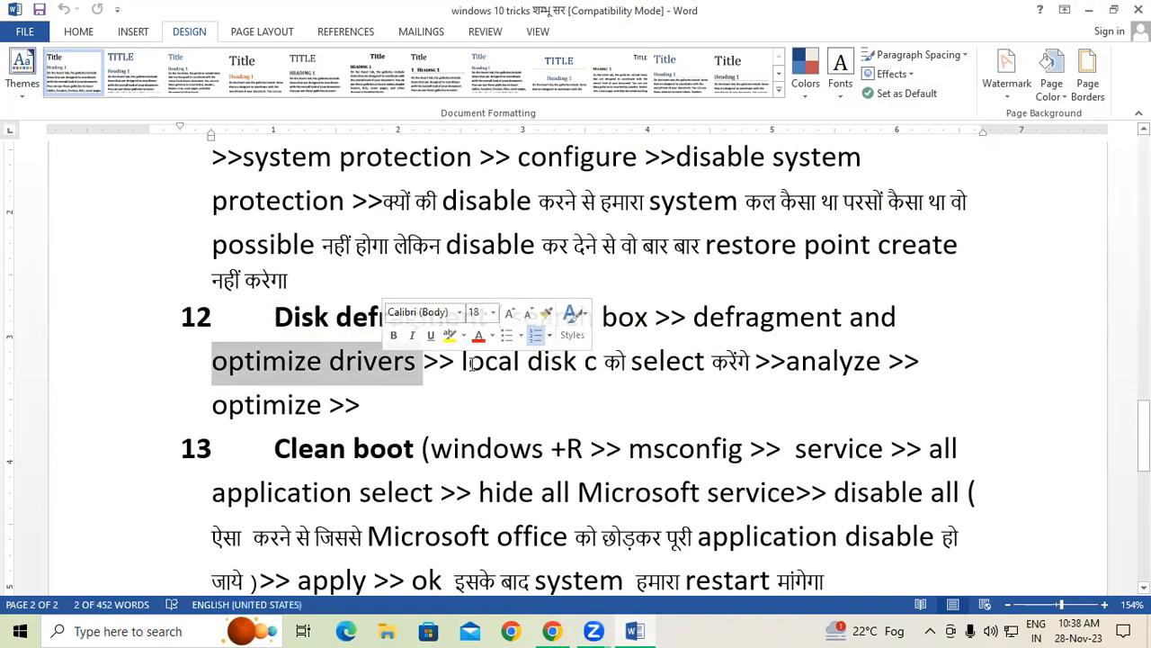
drag(463, 362, 587, 360)
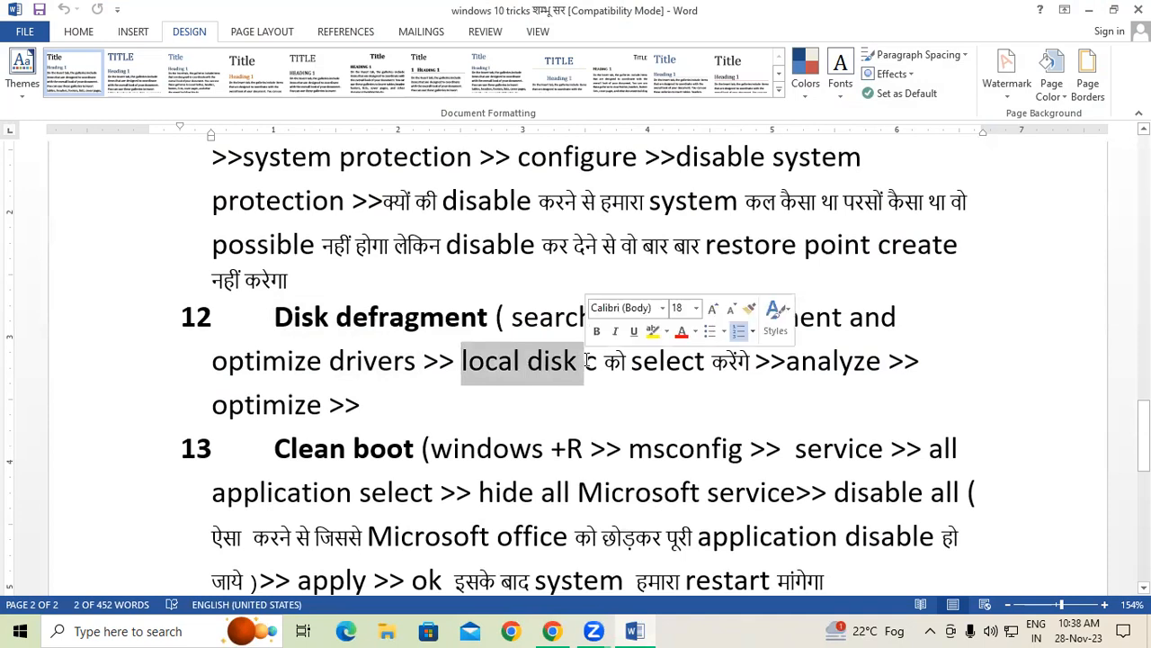
drag(462, 362, 603, 361)
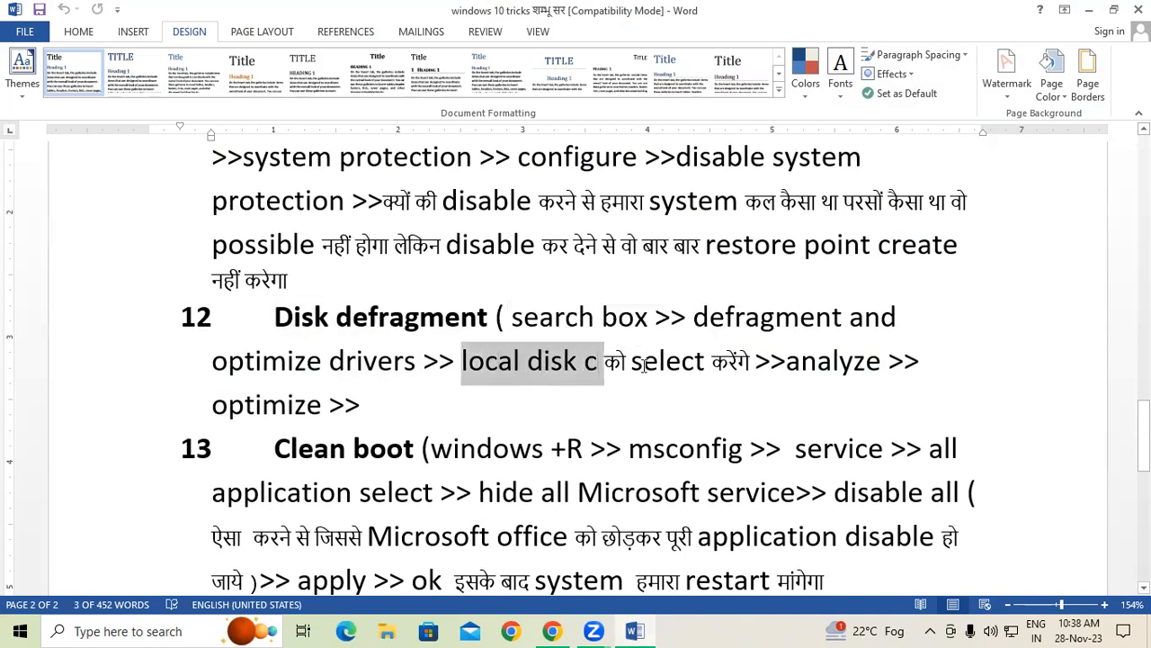
click(640, 367)
click(800, 364)
drag(800, 365, 853, 365)
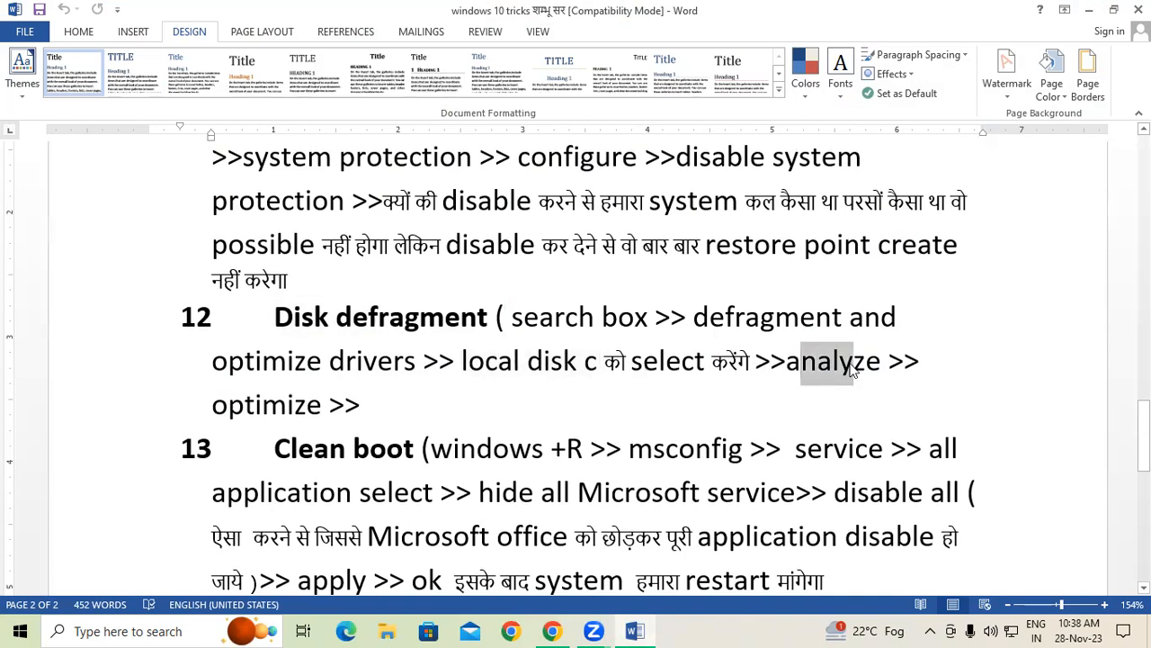
drag(216, 409, 261, 407)
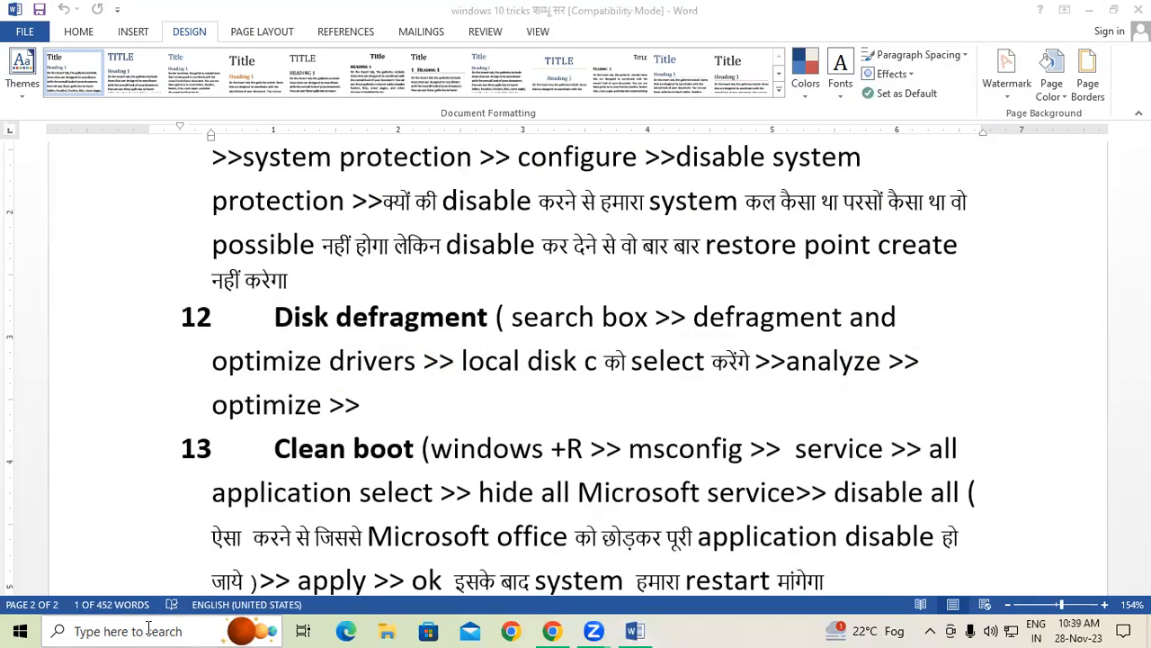
Search Windows for "defra", open Defragment and Optimize Drives, and optimize the C: drive
click(150, 630)
text(defra)
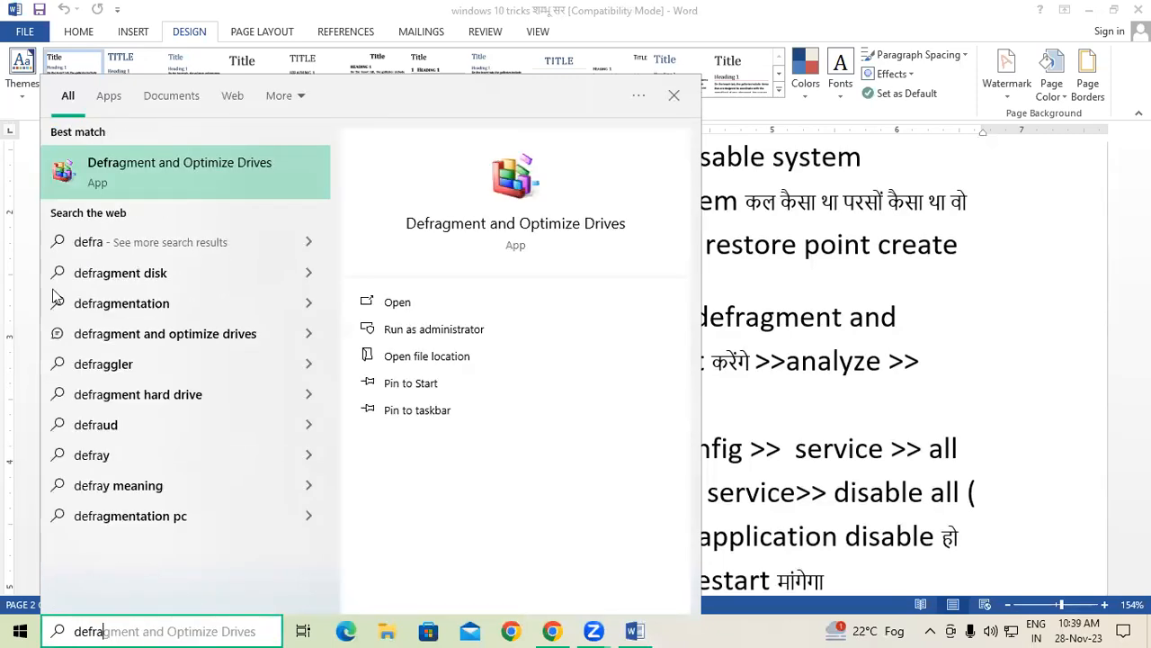
click(189, 175)
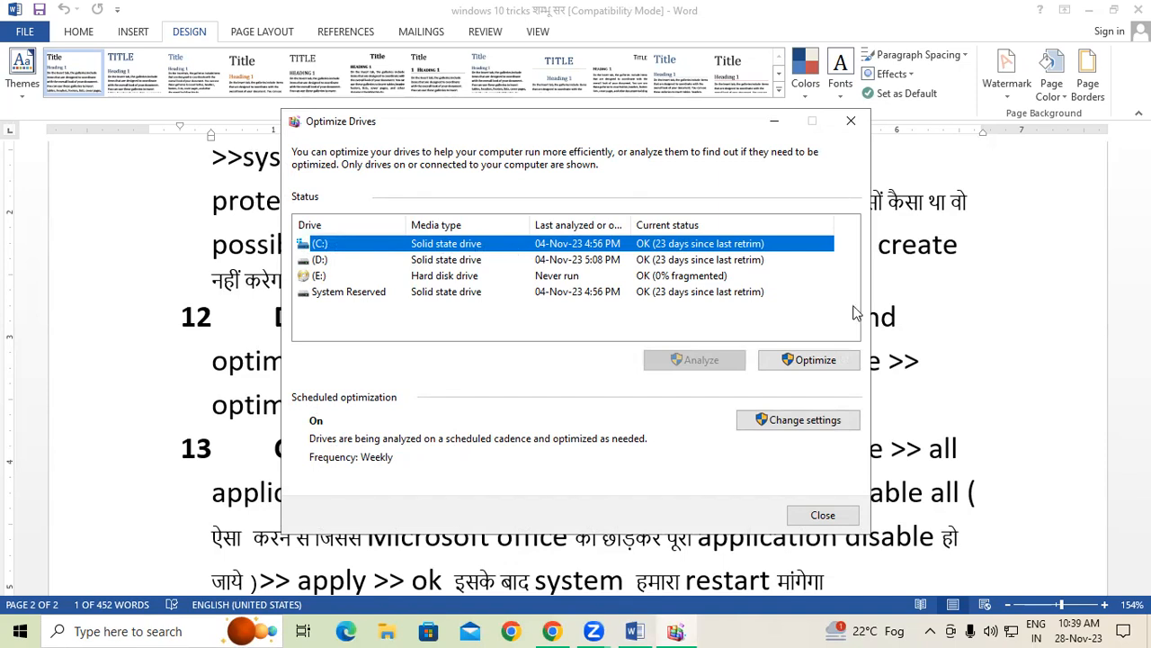
click(837, 361)
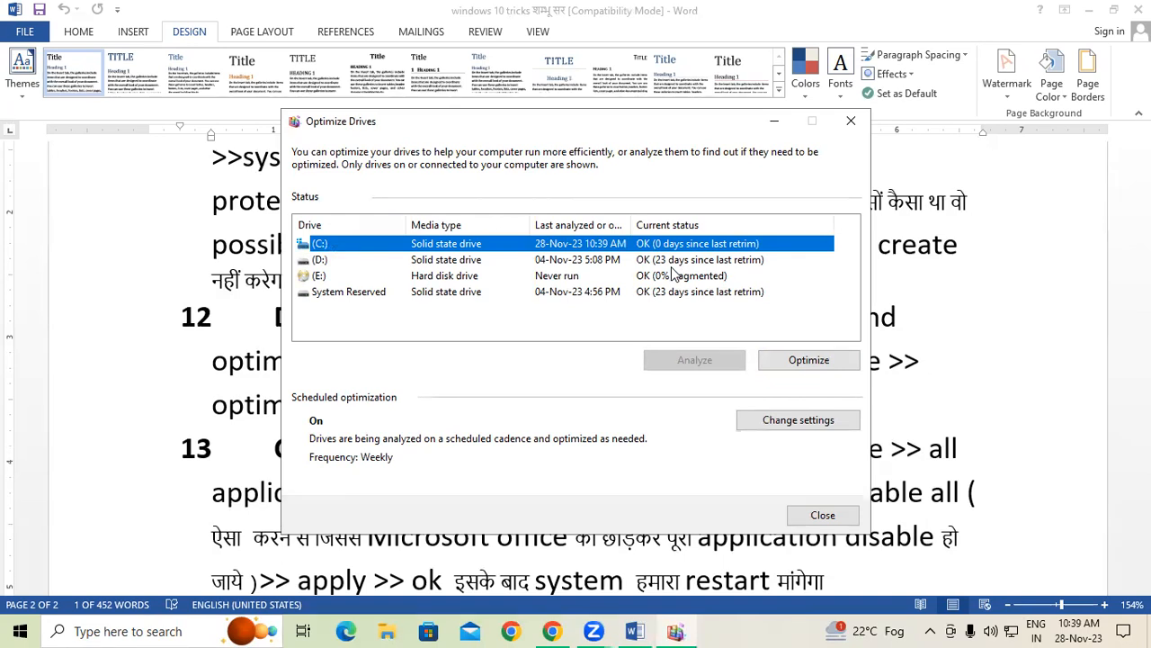
Optimize the D: drive and the System Reserved partition, and close Optimize Drives
click(596, 261)
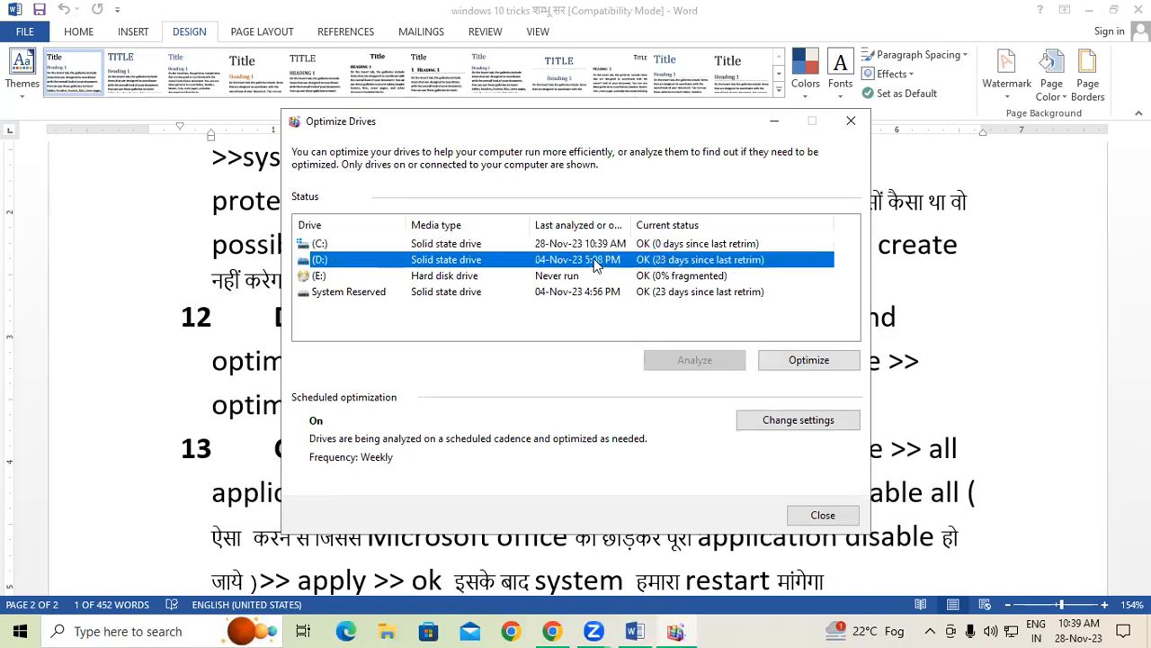
click(802, 361)
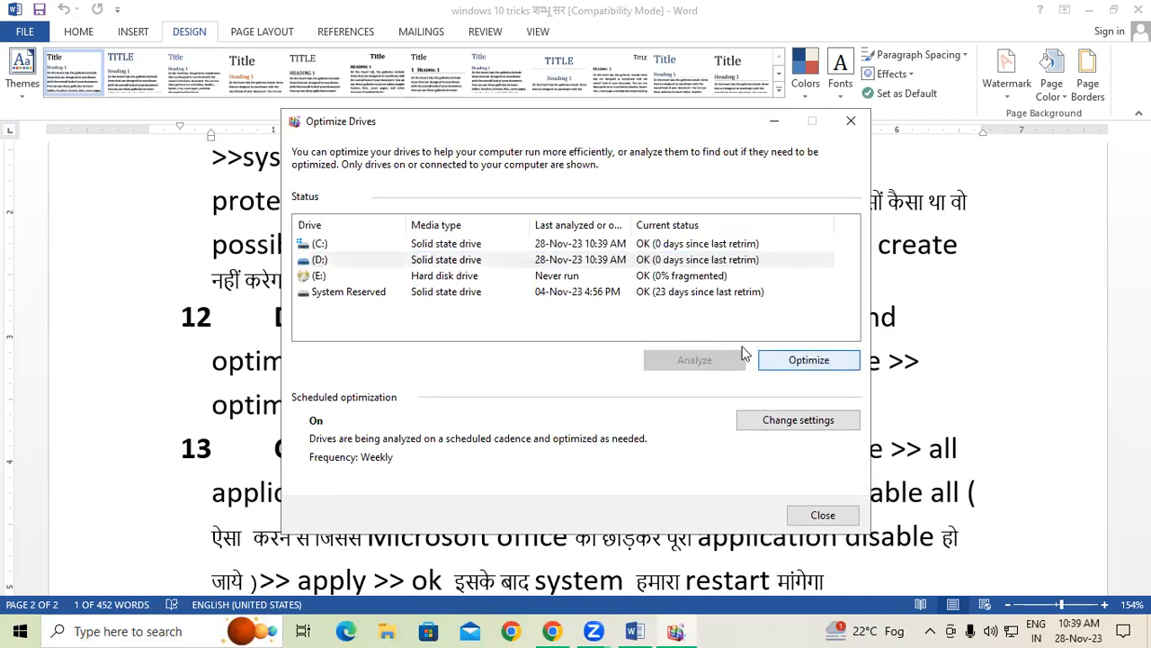
click(656, 293)
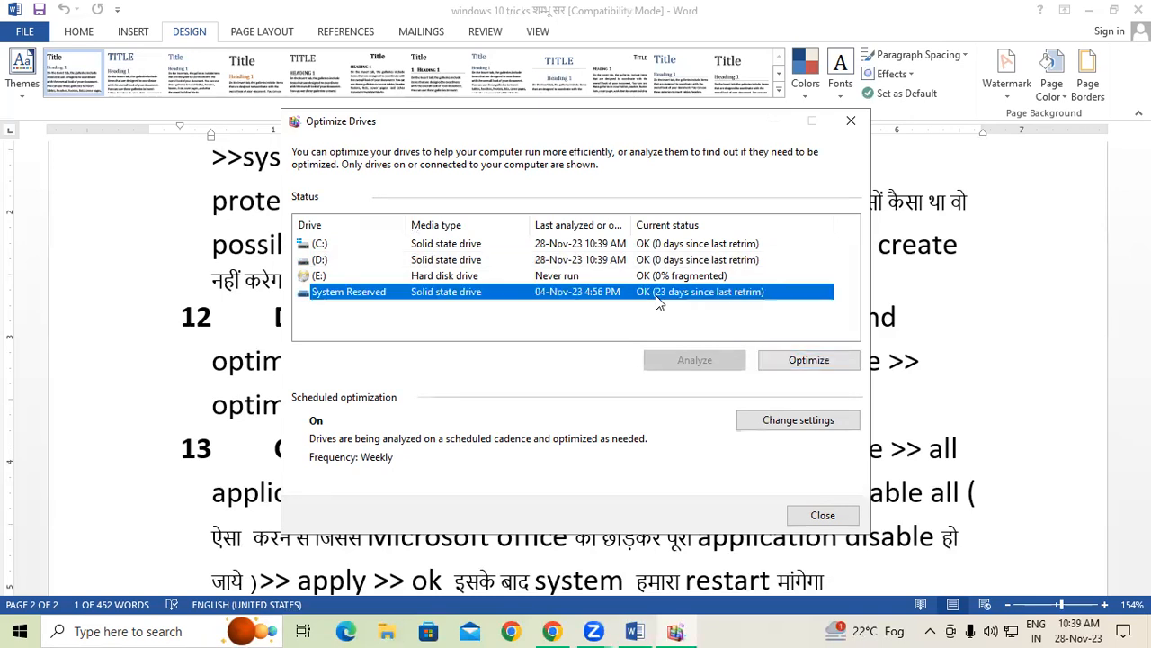
click(796, 361)
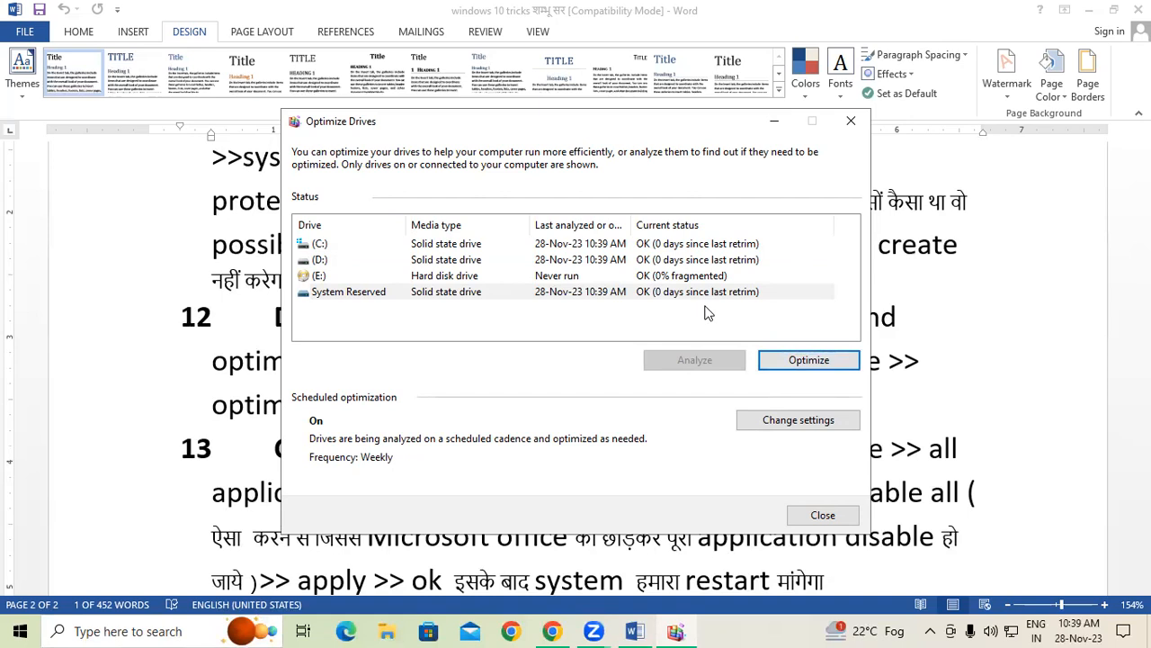
click(851, 120)
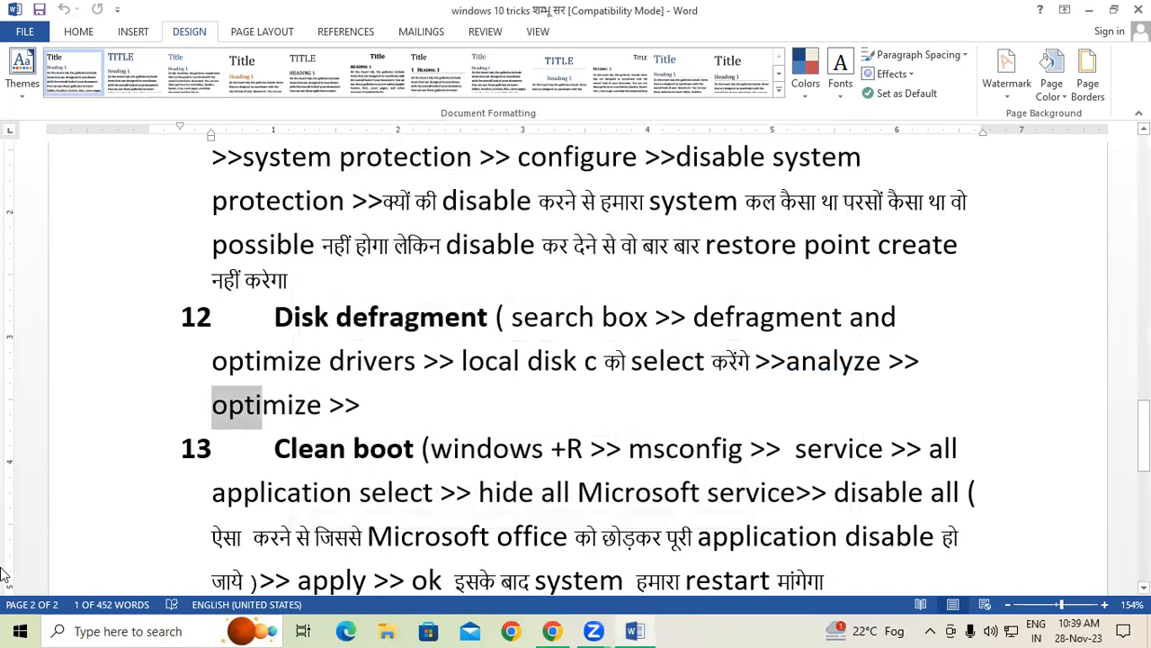
Reopen Defragment and Optimize Drives from the recent Windows searches, optimize the C: drive again, and close the window
click(134, 627)
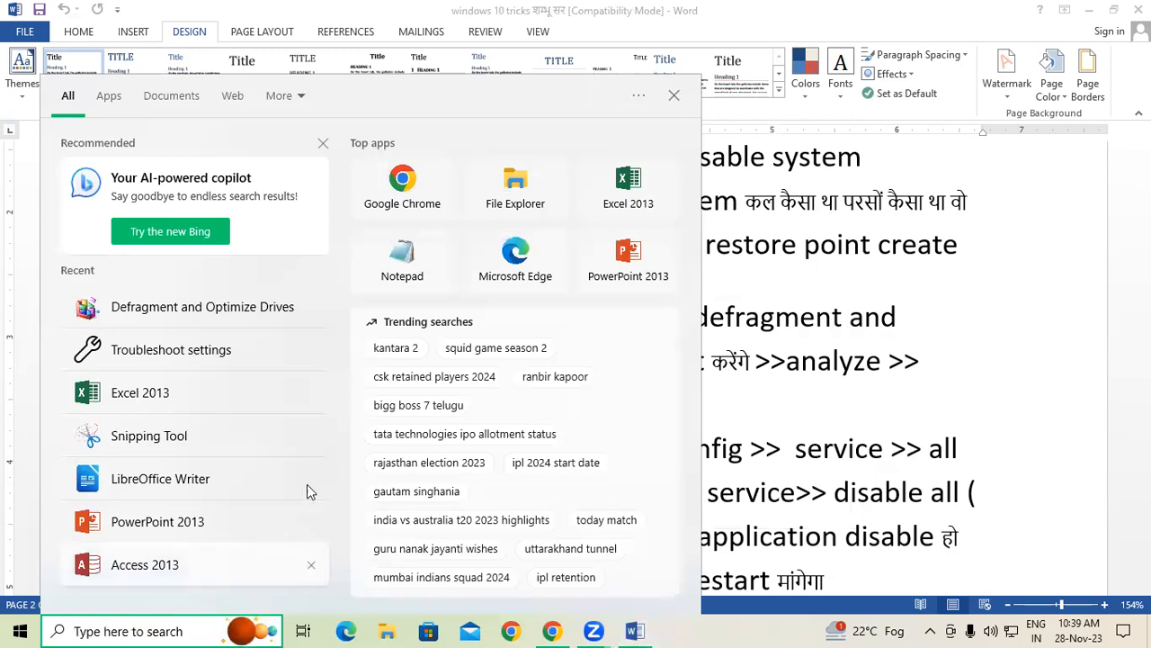
click(277, 311)
click(467, 259)
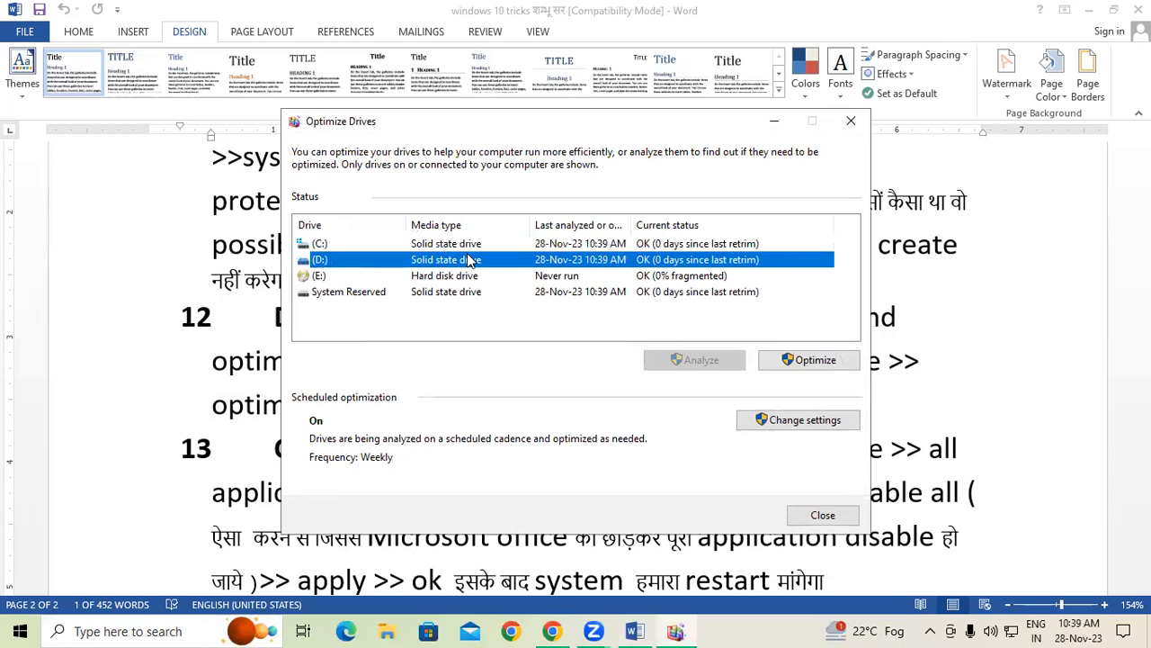
click(460, 279)
click(461, 246)
click(789, 360)
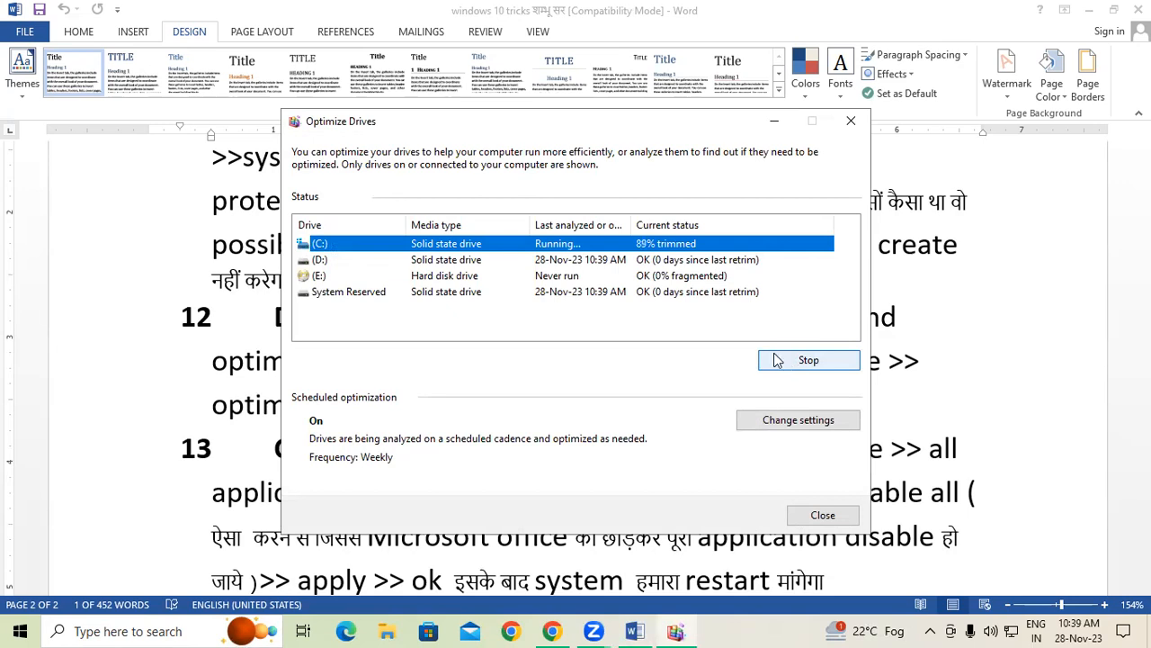
click(851, 121)
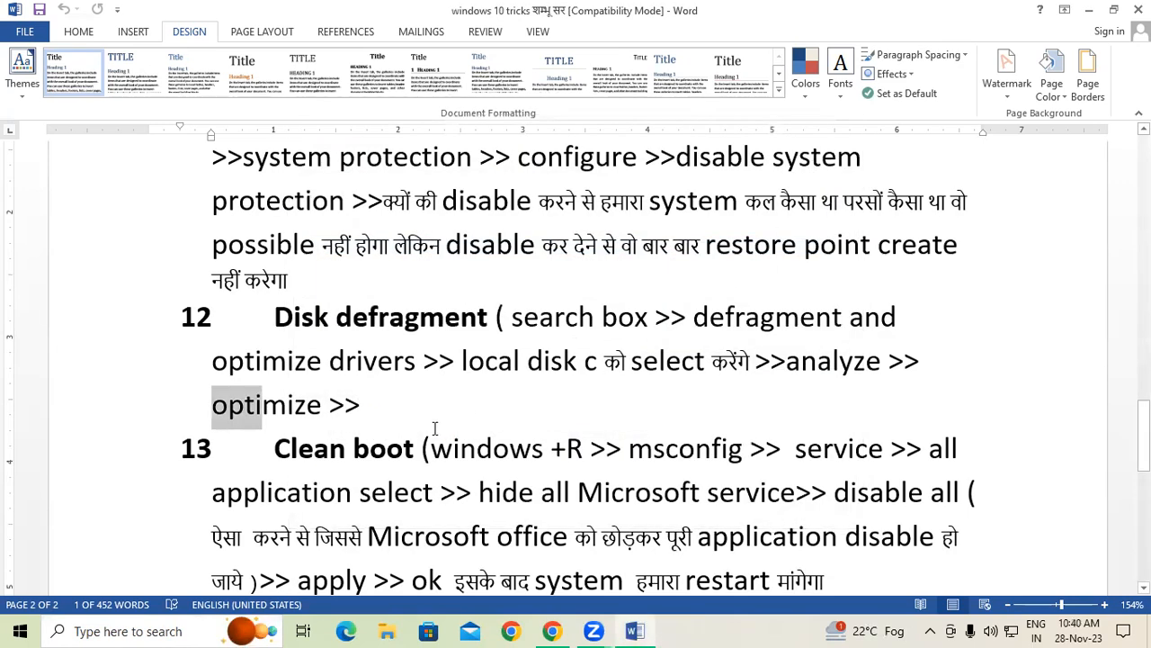
Read tip 13, "Clean boot", in the Word document, highlighting windows +R, msconfig, all application select and hide all Microsoft service
scroll(435, 428, down, 1)
drag(277, 389, 417, 387)
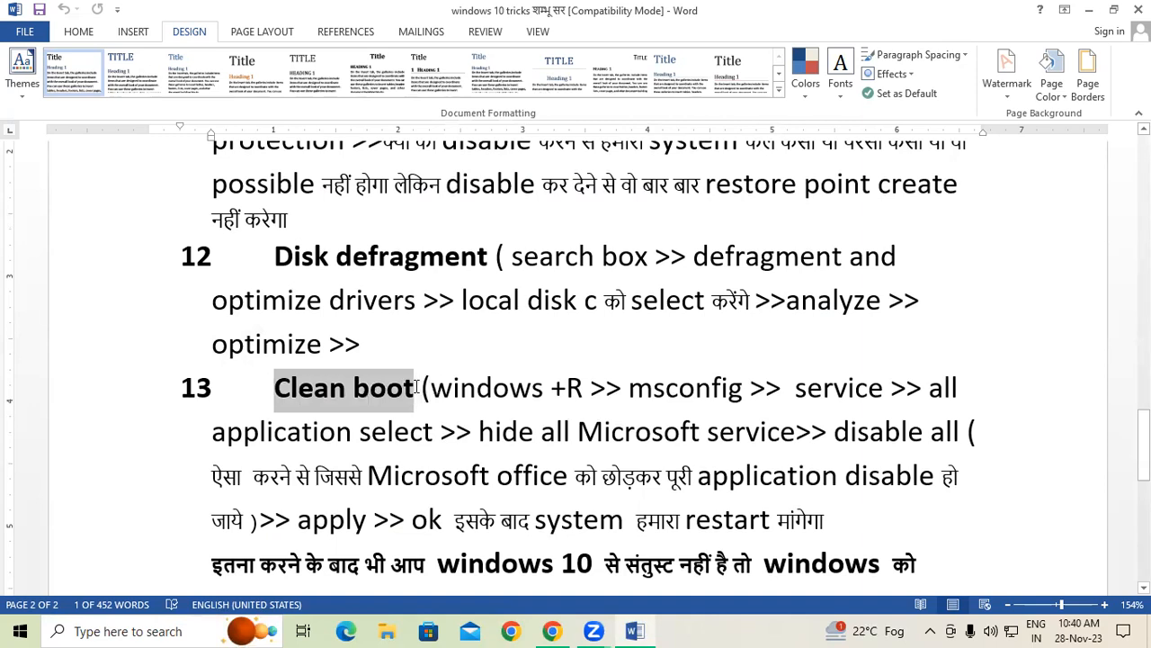
click(502, 432)
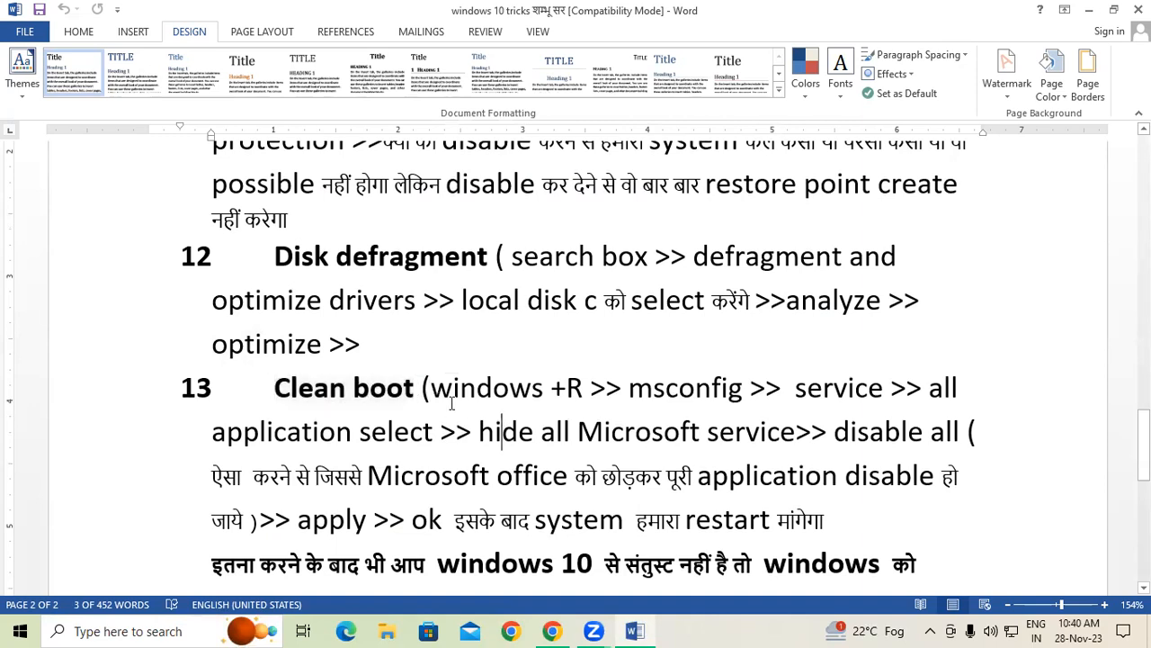
drag(432, 389, 583, 387)
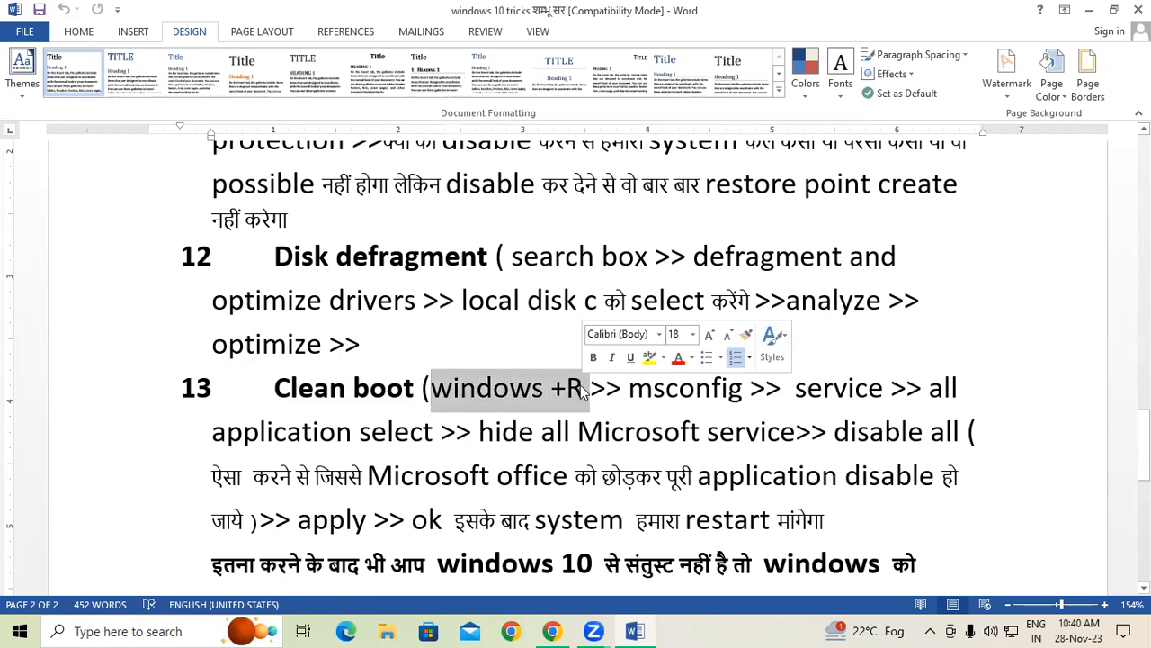
click(632, 387)
drag(631, 389, 741, 387)
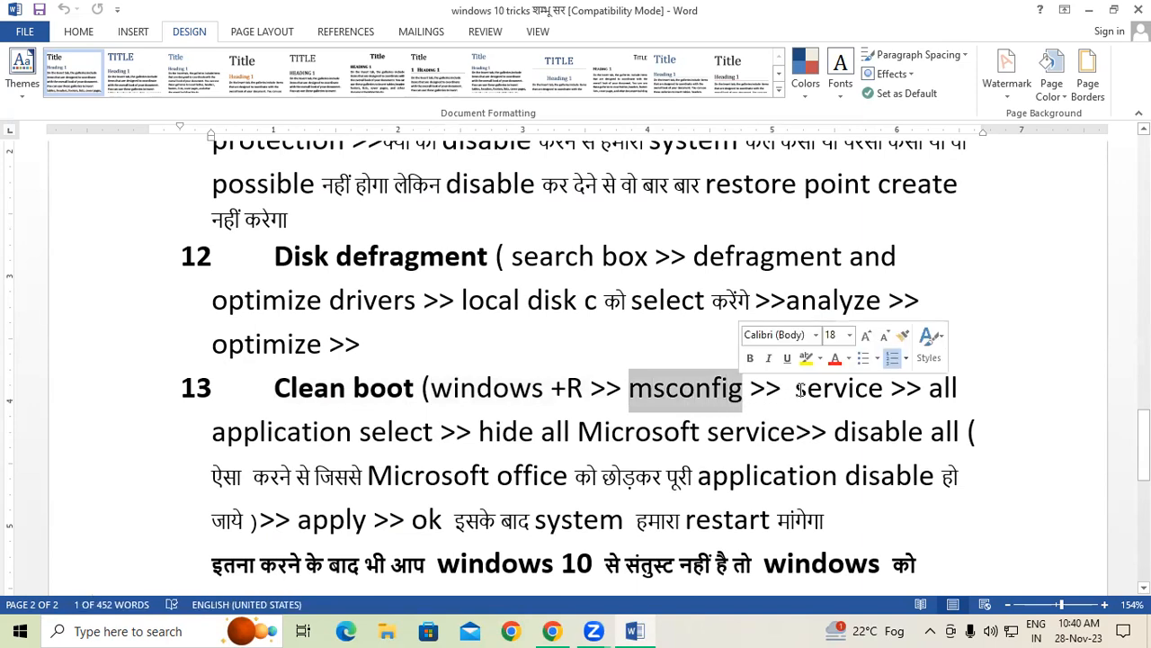
drag(798, 387, 432, 439)
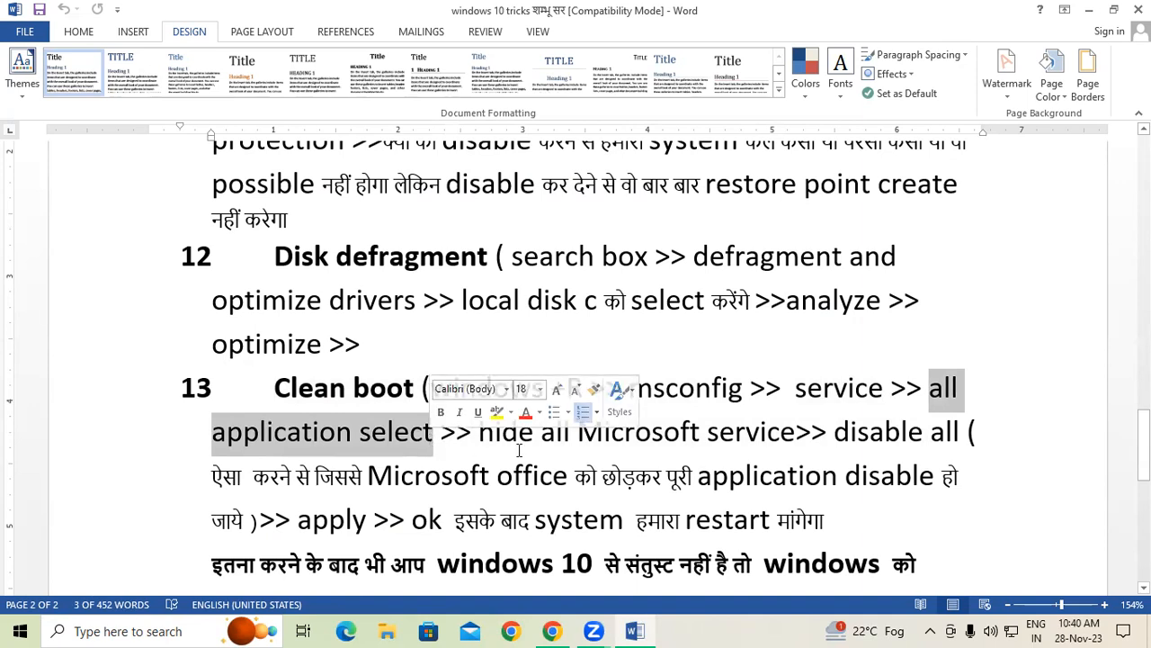
click(482, 434)
drag(481, 433, 762, 437)
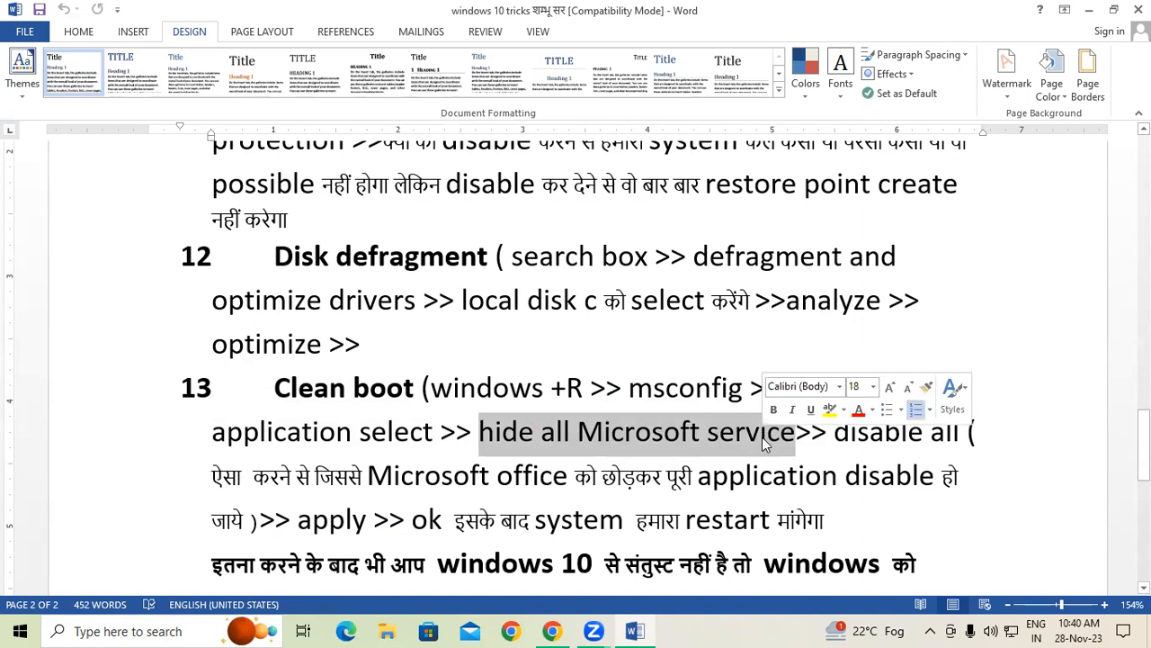
Read the rest of tip 13, highlighting disable all, its Hindi explanation, apply, ok and the restart note
scroll(891, 330, down, 3)
drag(848, 309, 963, 310)
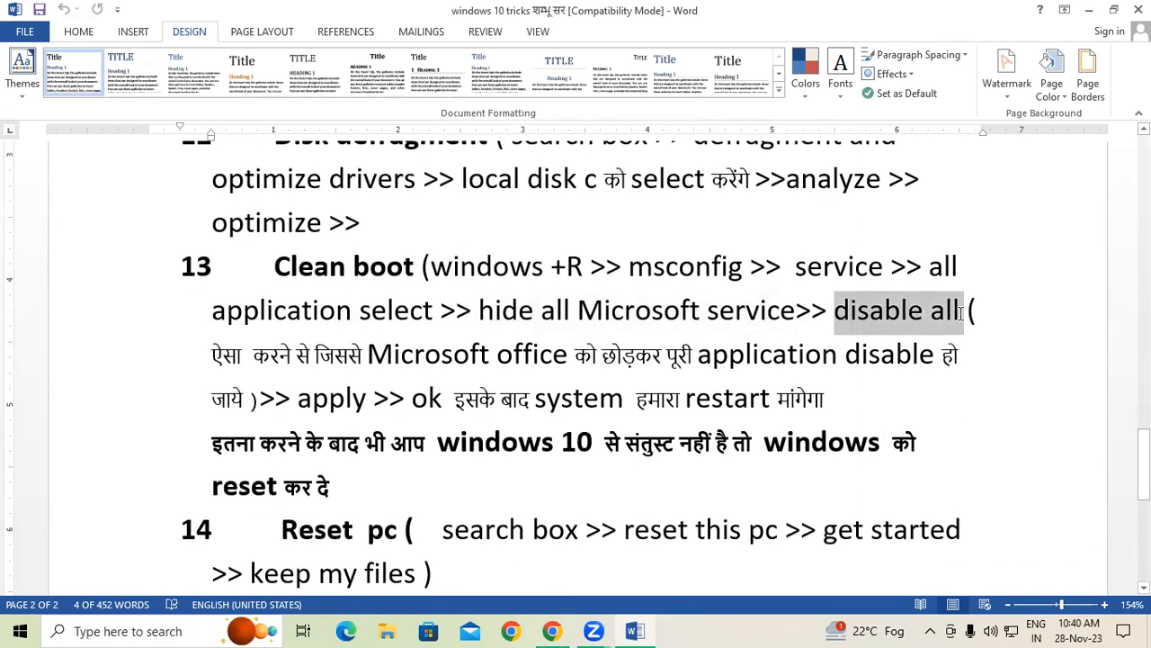
drag(243, 355, 940, 358)
click(944, 357)
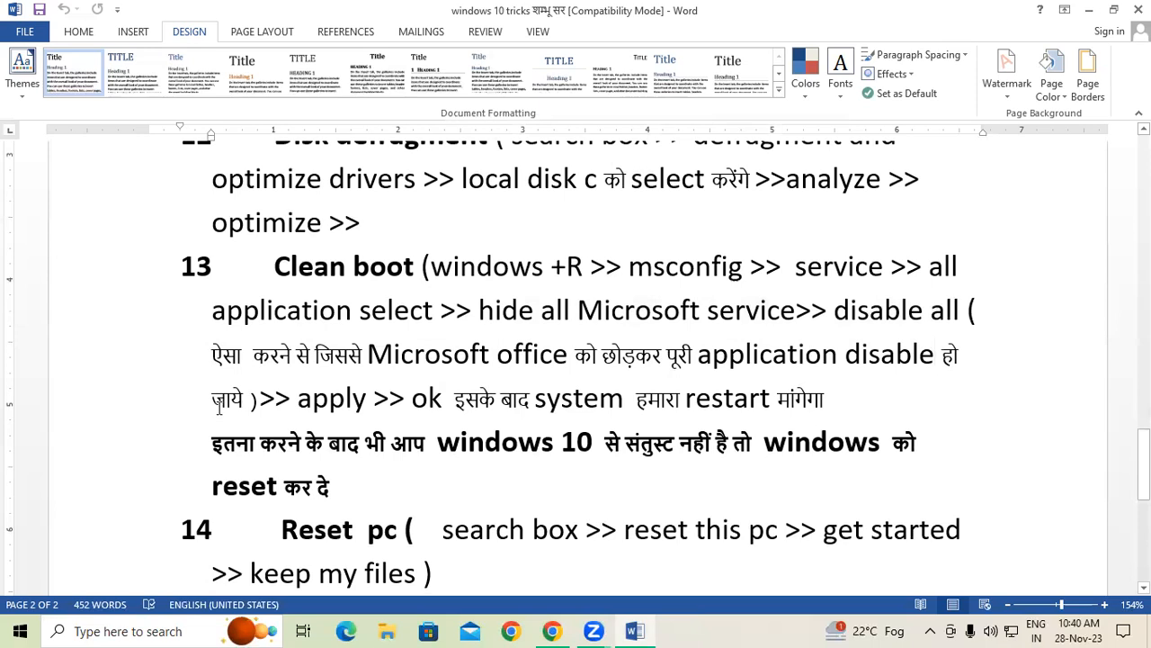
drag(297, 404, 366, 404)
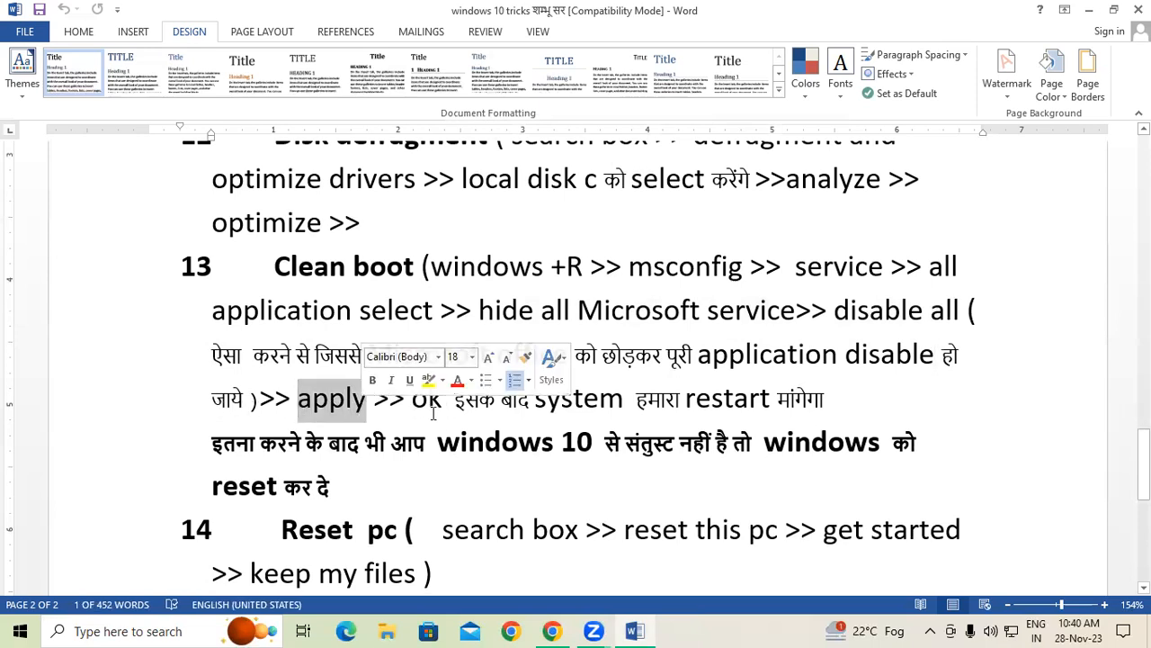
click(416, 399)
double_click(419, 399)
drag(455, 399, 826, 401)
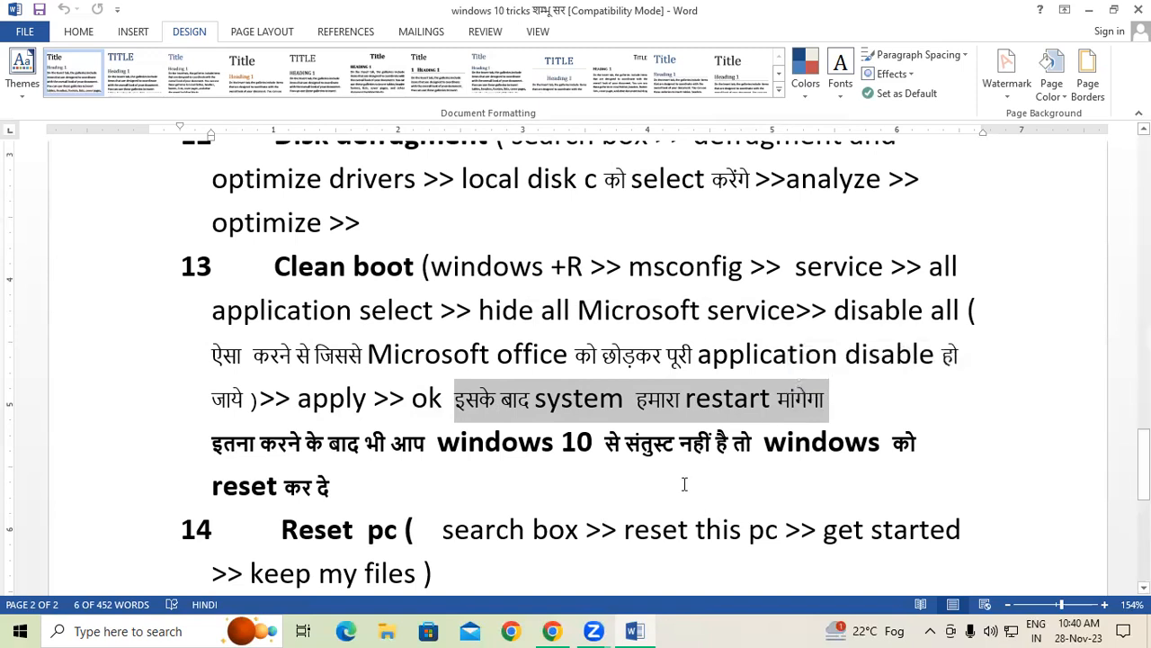
Highlight windows +R in tip 13 once more and run "msconfig" to open System Configuration
click(670, 270)
drag(451, 268, 628, 268)
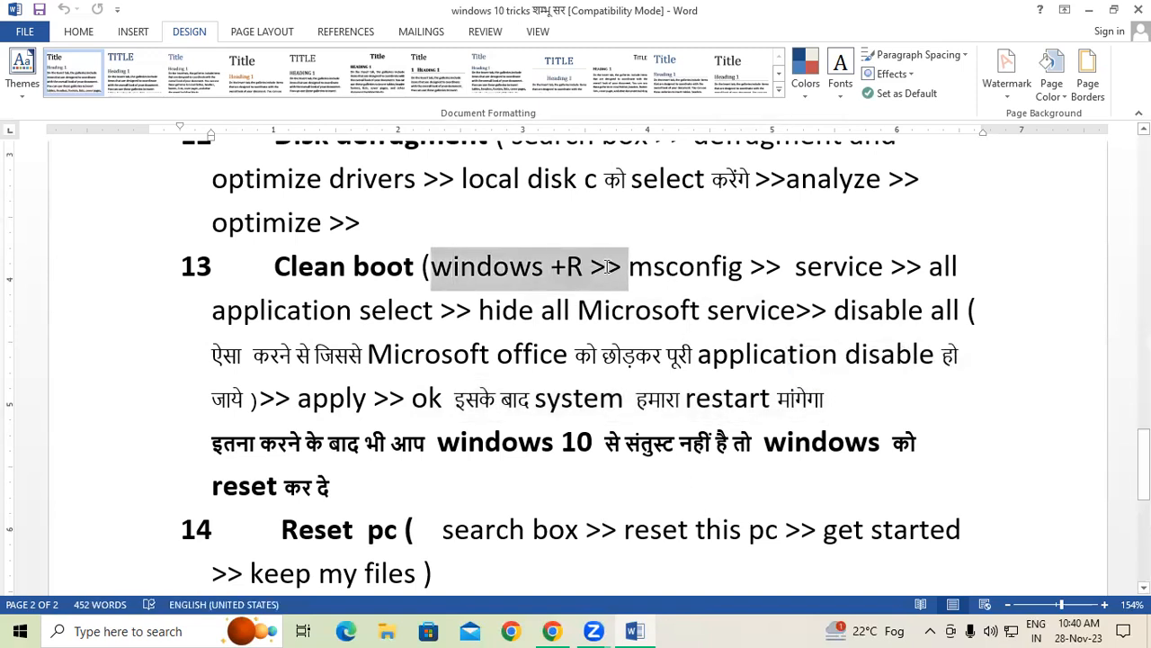
click(695, 268)
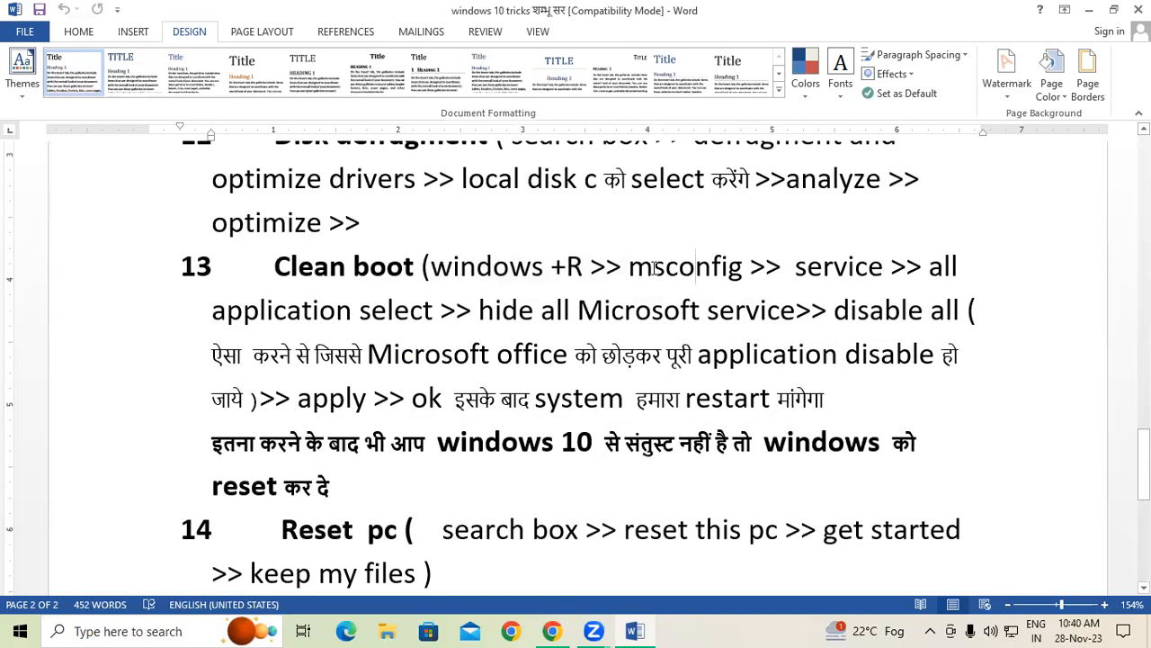
key(super+r)
text(m)
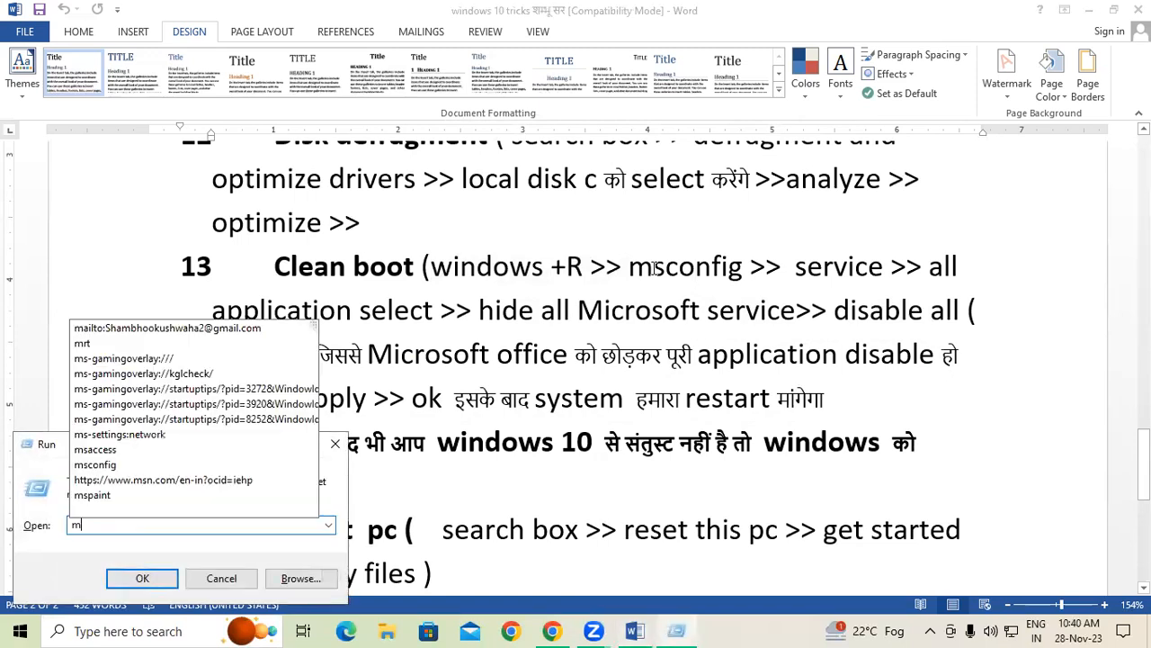
text(sco)
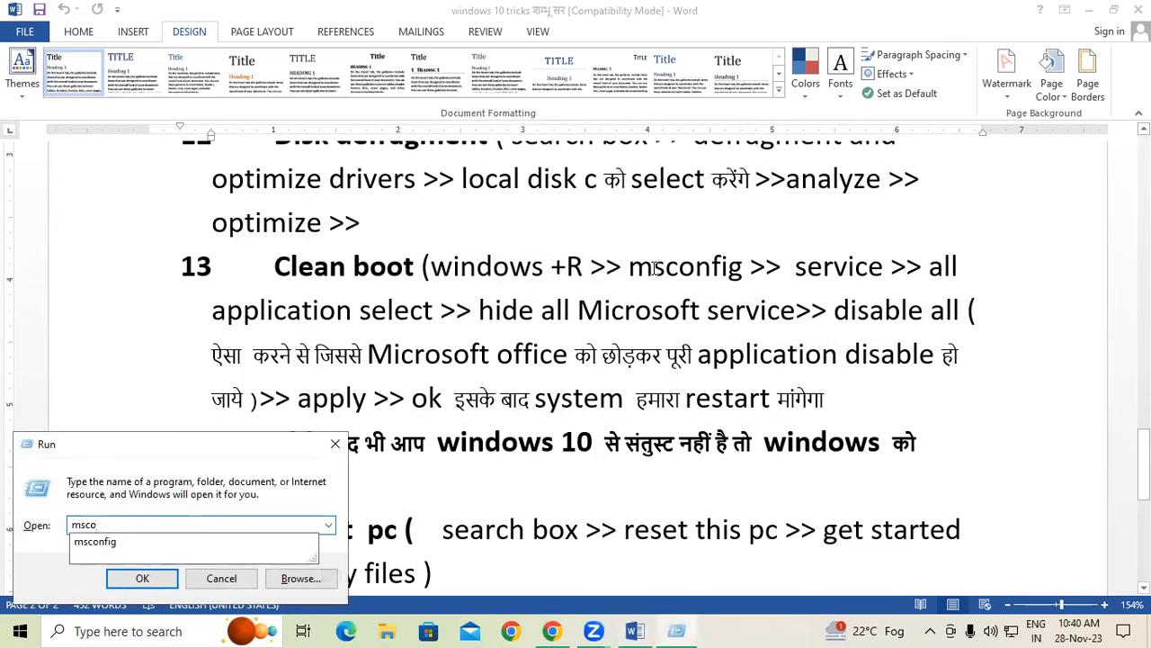
text(nfi)
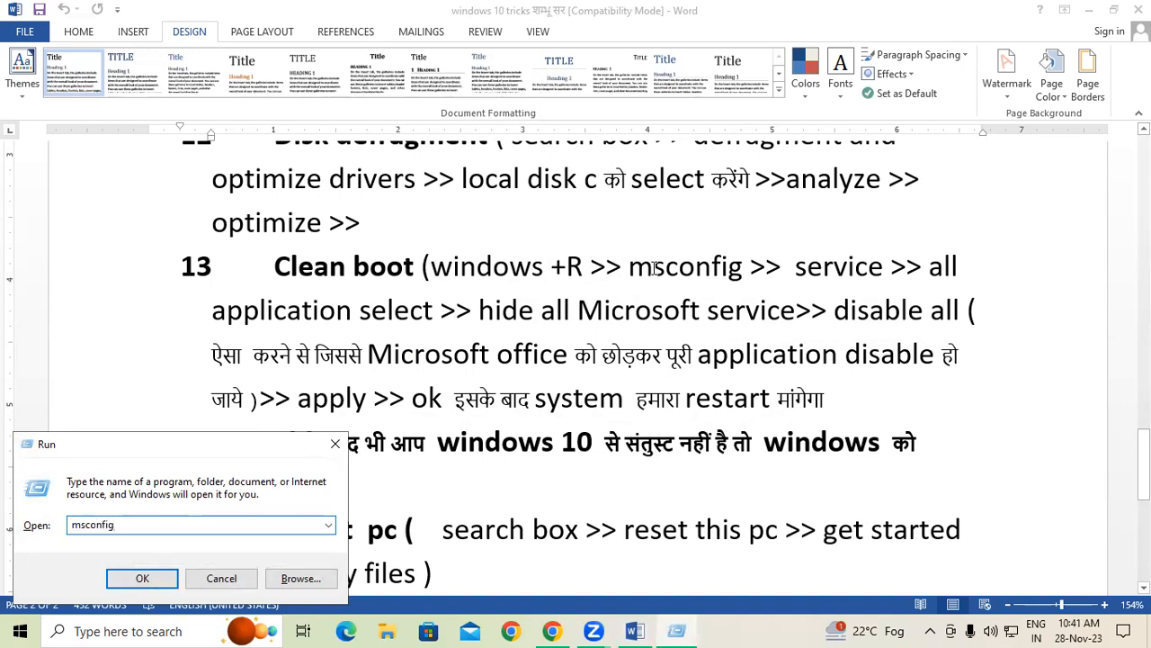
text(g)
key(Return)
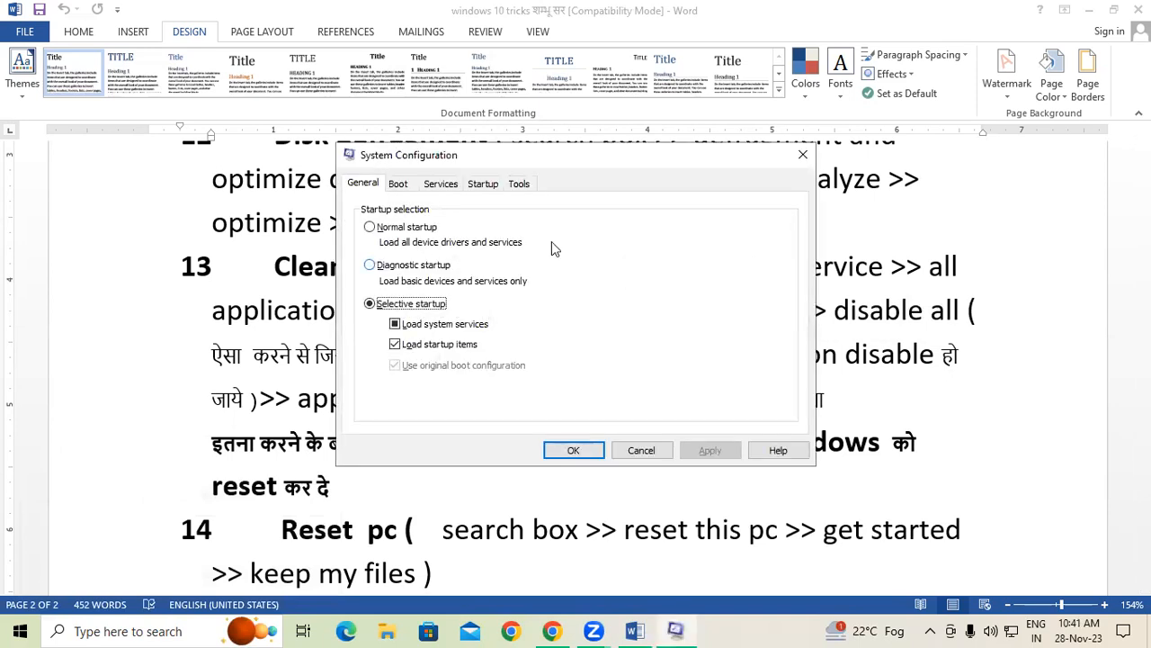
Enable all services in System Configuration and look through the service list
click(443, 184)
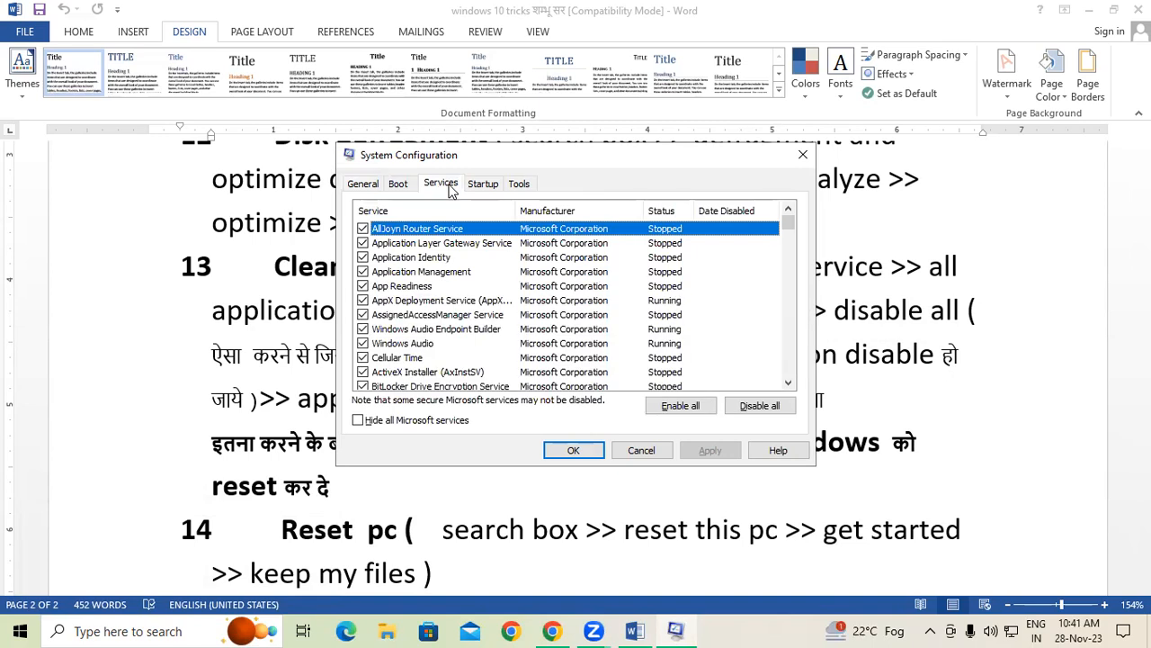
click(681, 405)
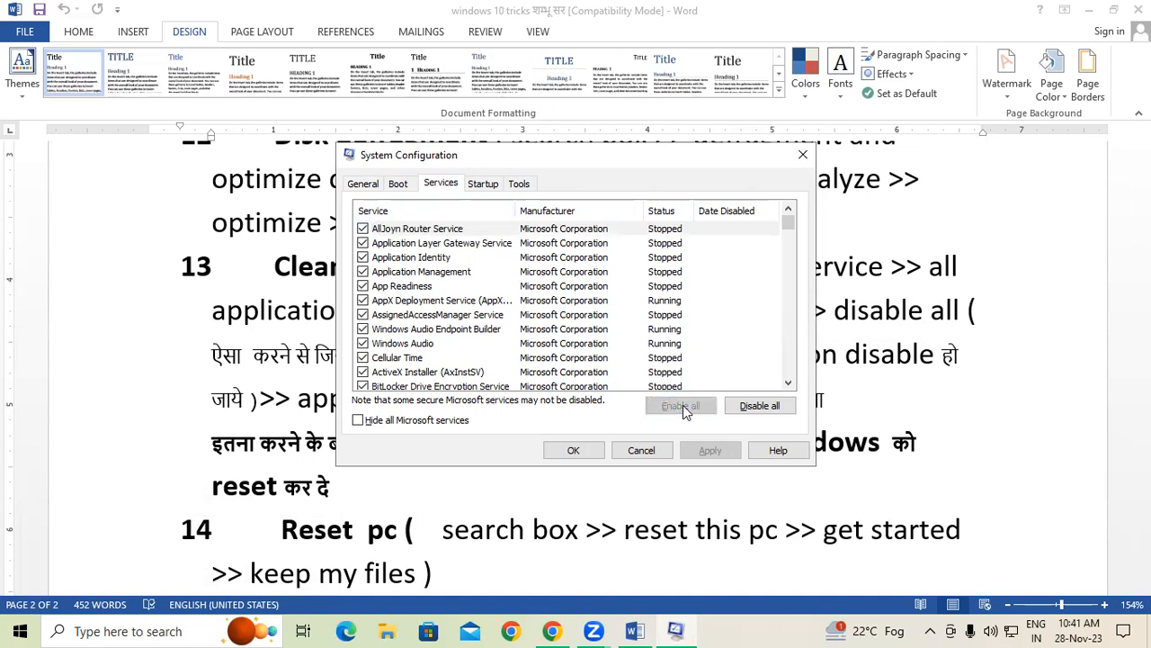
scroll(458, 342, down, 3)
scroll(447, 329, up, 3)
scroll(442, 325, down, 4)
scroll(439, 325, up, 4)
scroll(439, 325, down, 3)
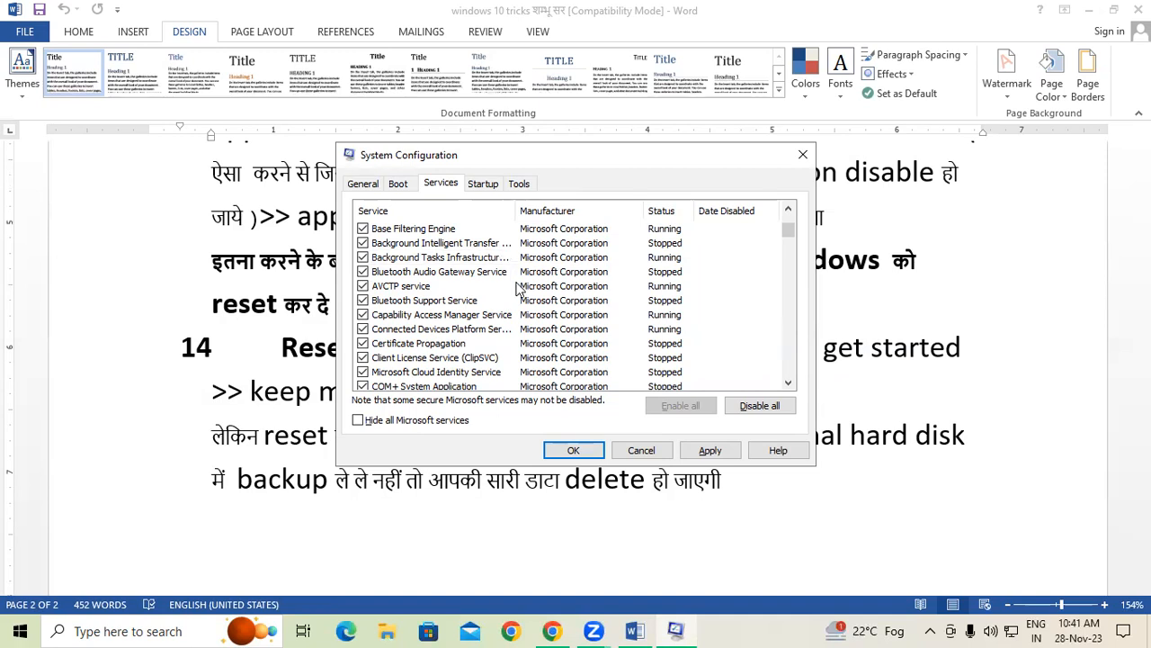
Hide all Microsoft services, disable all the remaining ones, apply the change, and exit without restarting
click(358, 420)
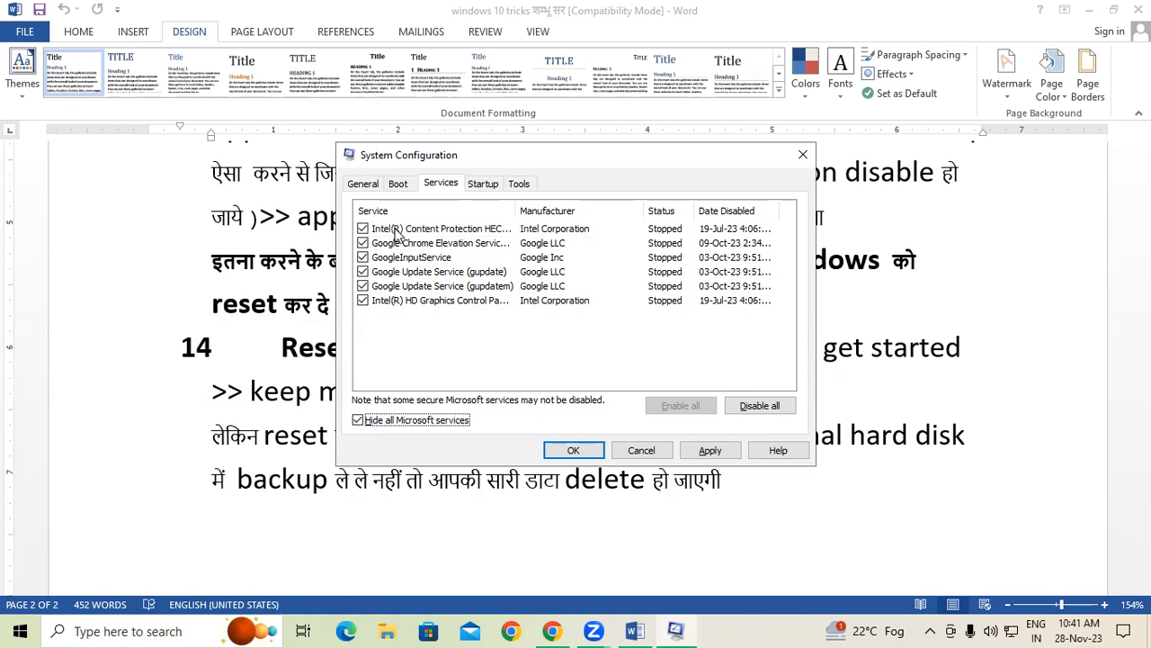
click(777, 412)
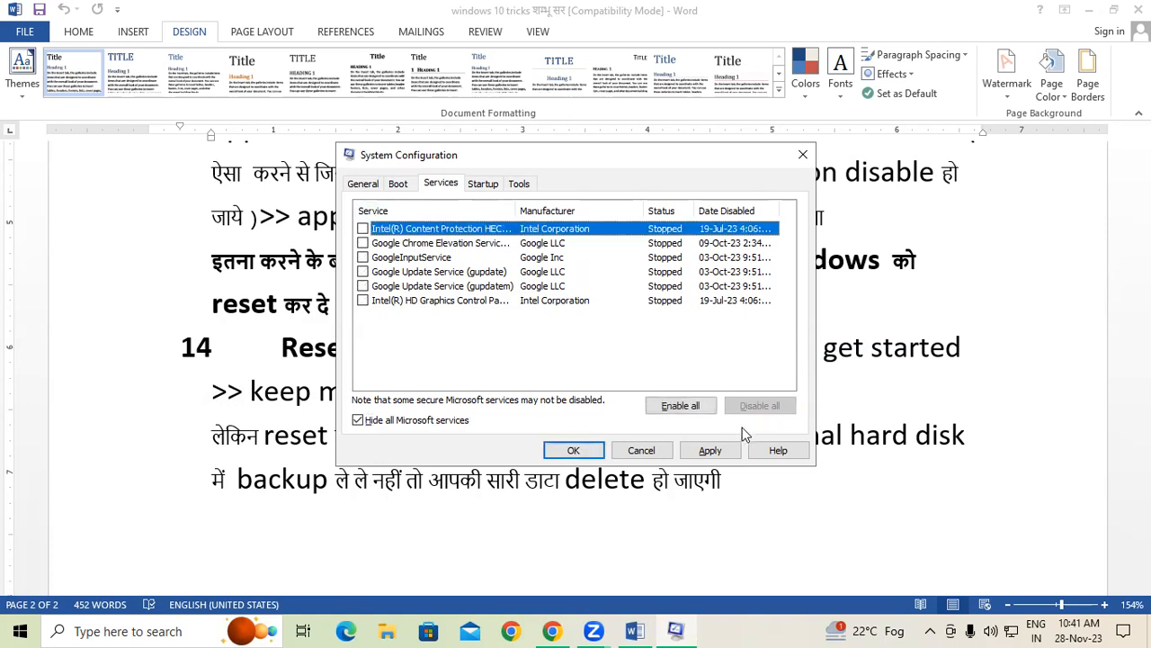
click(711, 451)
click(585, 458)
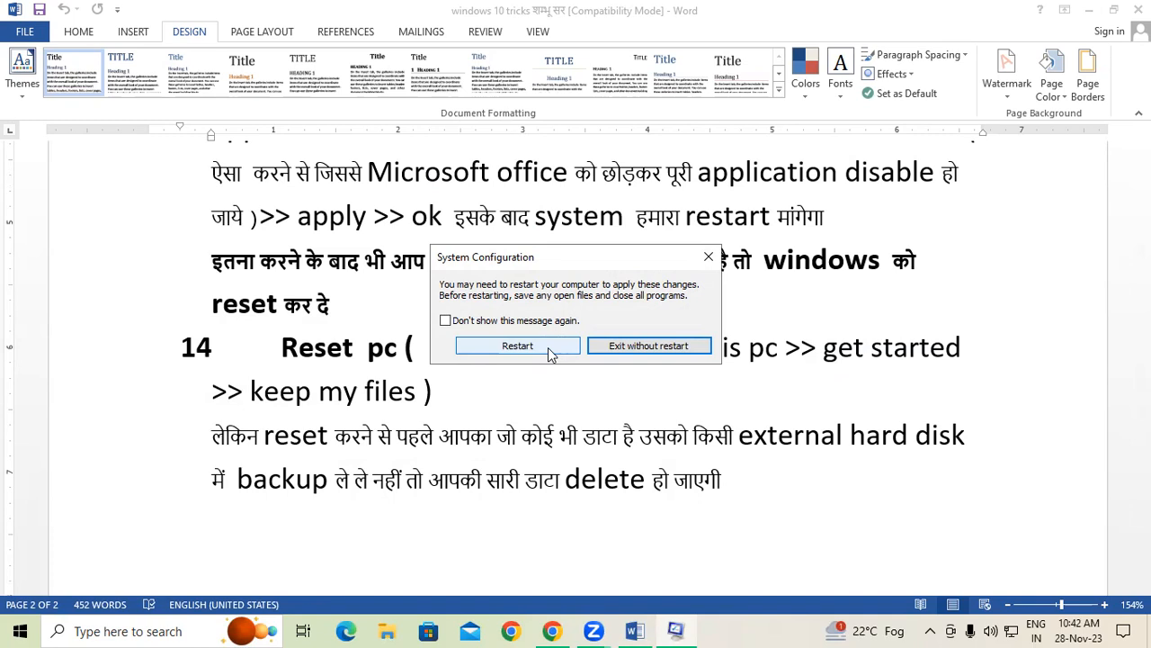
click(631, 351)
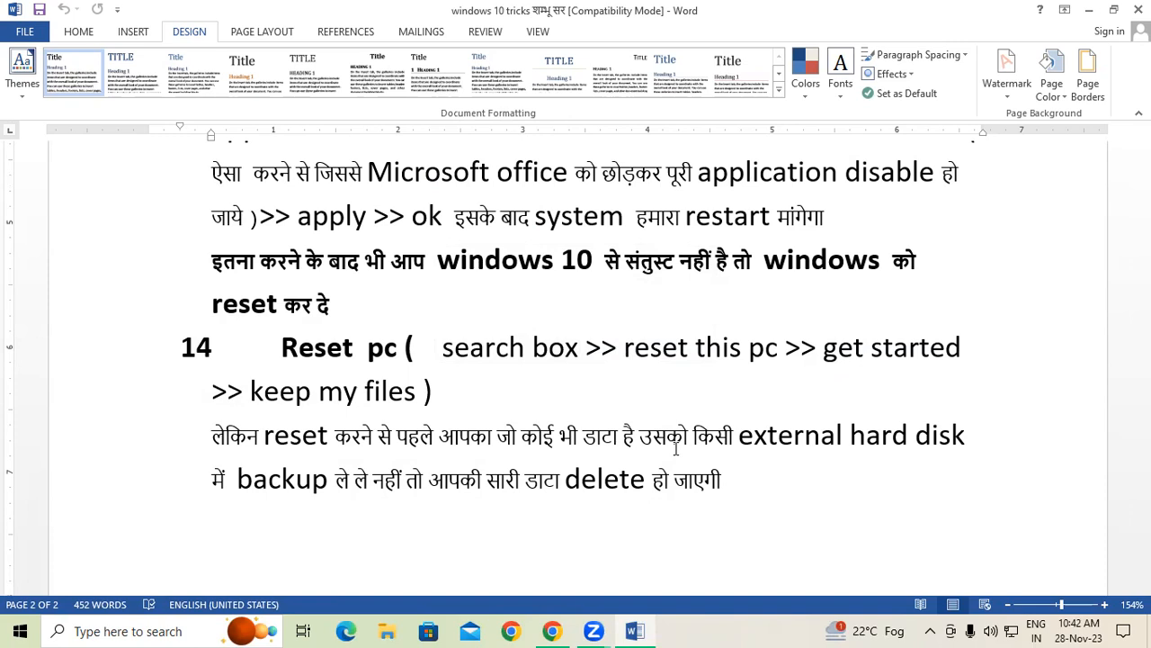
Run msconfig again, check the non-Microsoft services with Microsoft ones hidden, and close System Configuration
key(super+r)
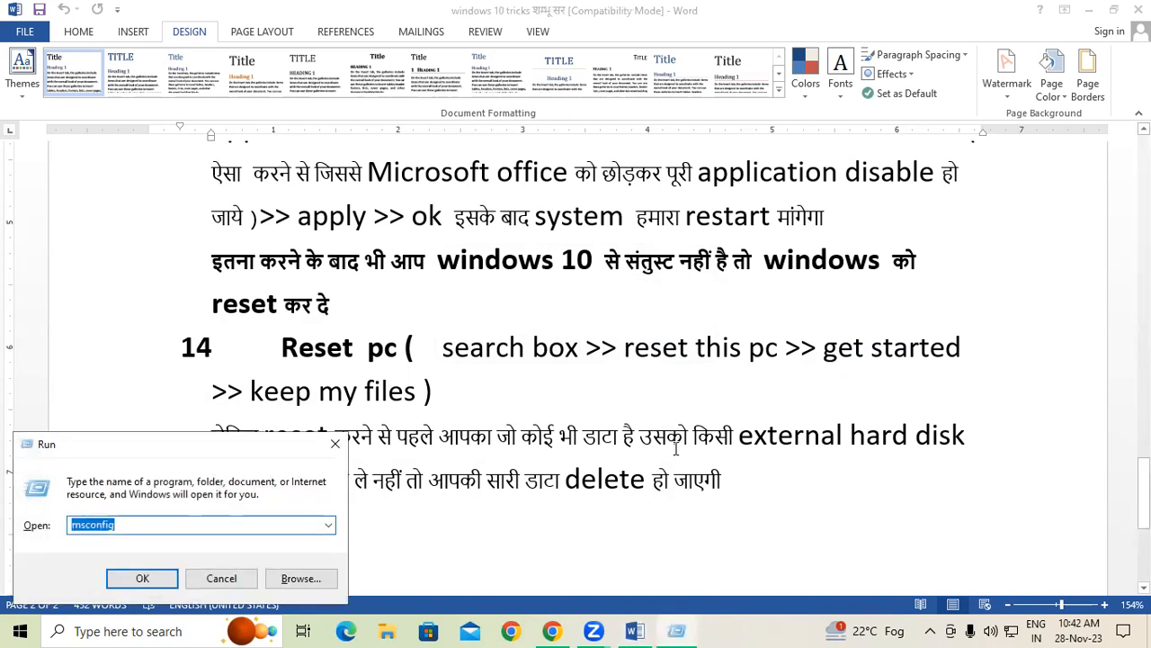
key(Escape)
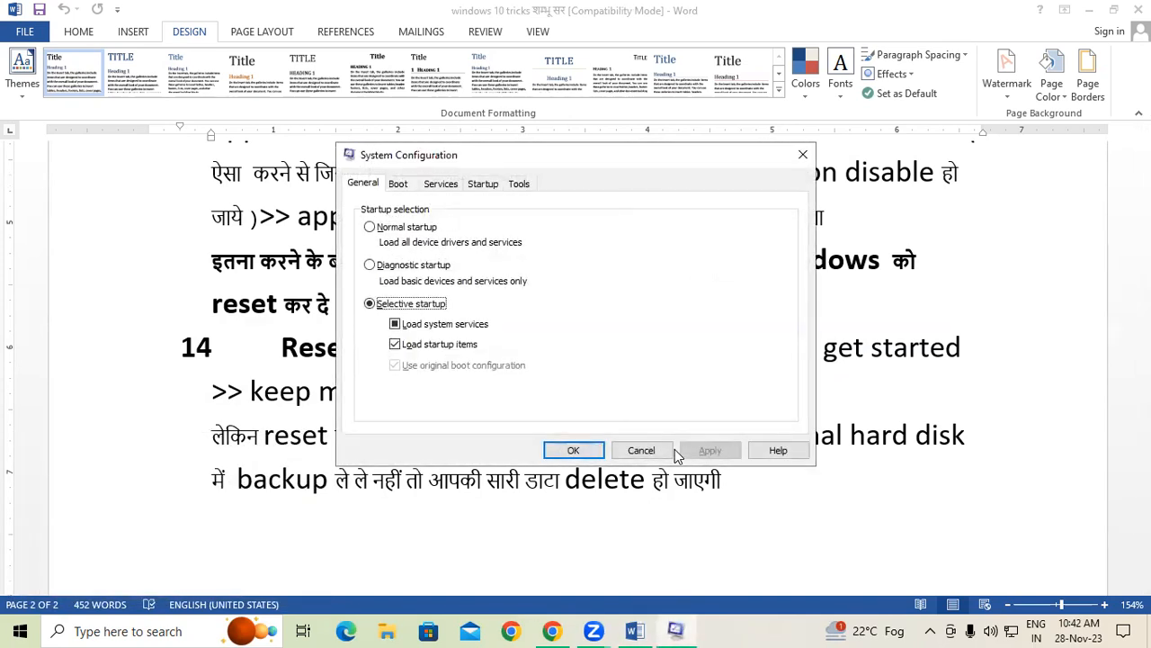
click(441, 183)
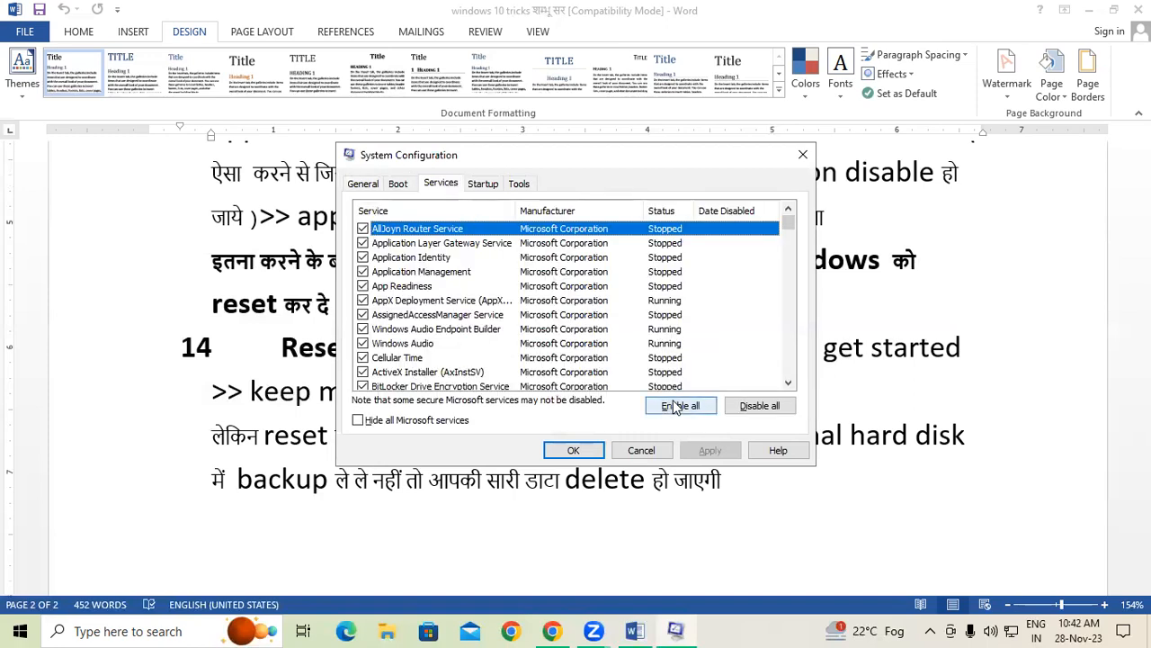
click(358, 422)
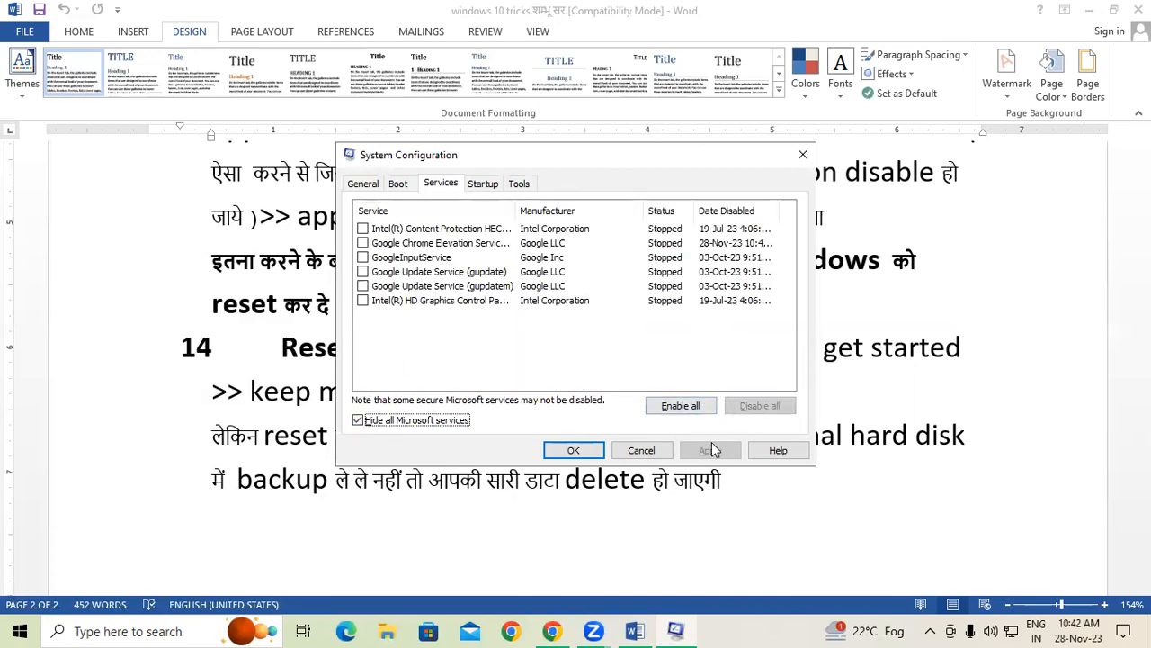
click(575, 449)
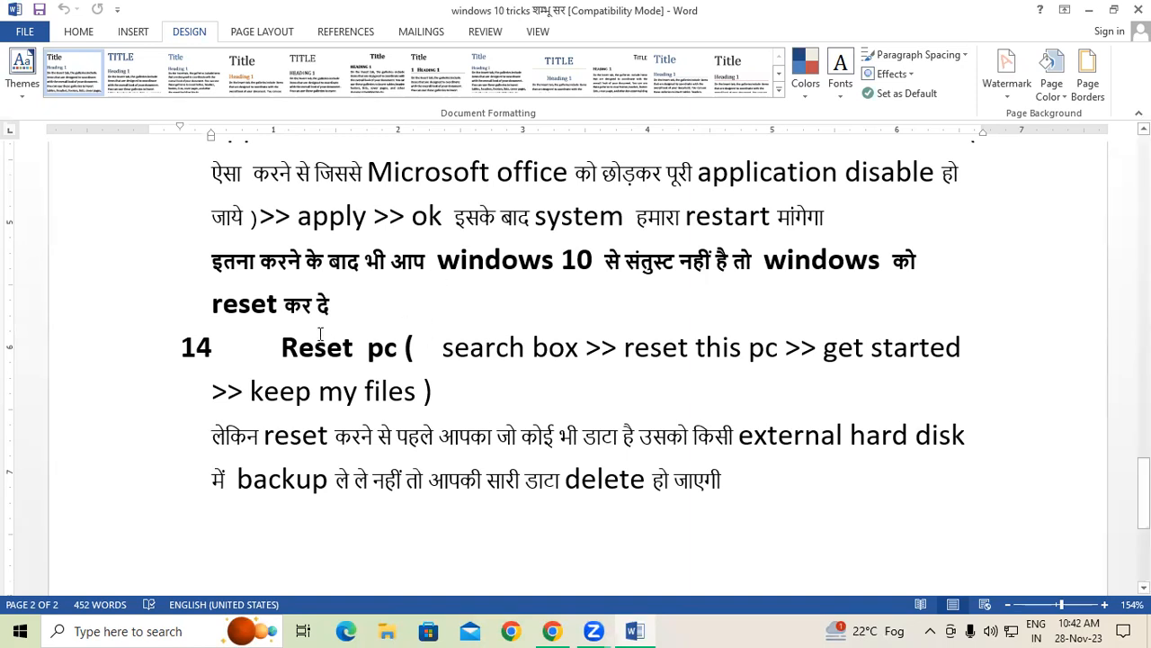
Read the document's advice to reset Windows 10 and tip 14, "Reset pc", highlighting the advice's key phrases
click(289, 347)
drag(282, 347, 335, 348)
drag(214, 263, 592, 266)
click(465, 265)
drag(736, 263, 893, 263)
drag(217, 304, 320, 312)
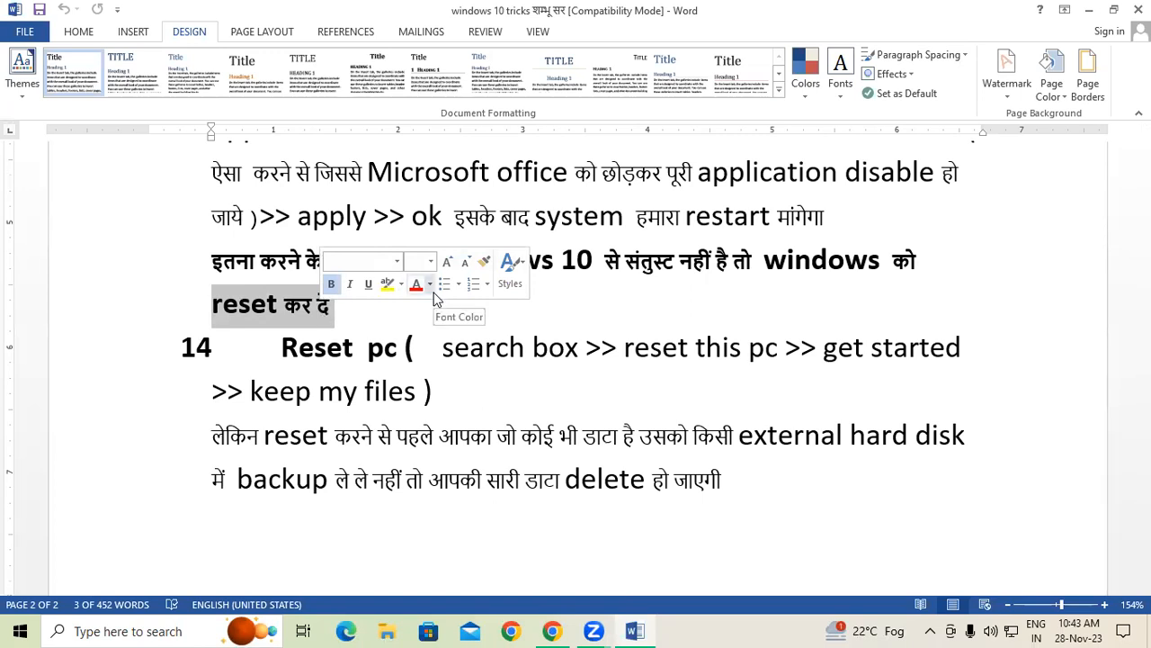
click(378, 314)
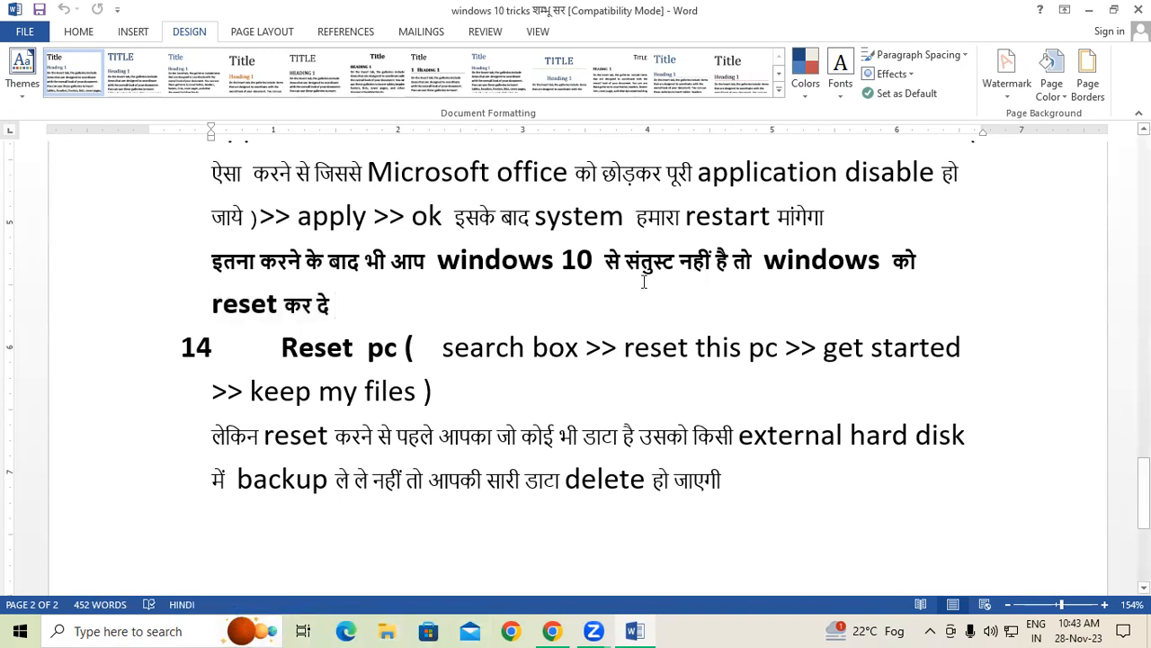
drag(868, 224, 231, 436)
click(272, 310)
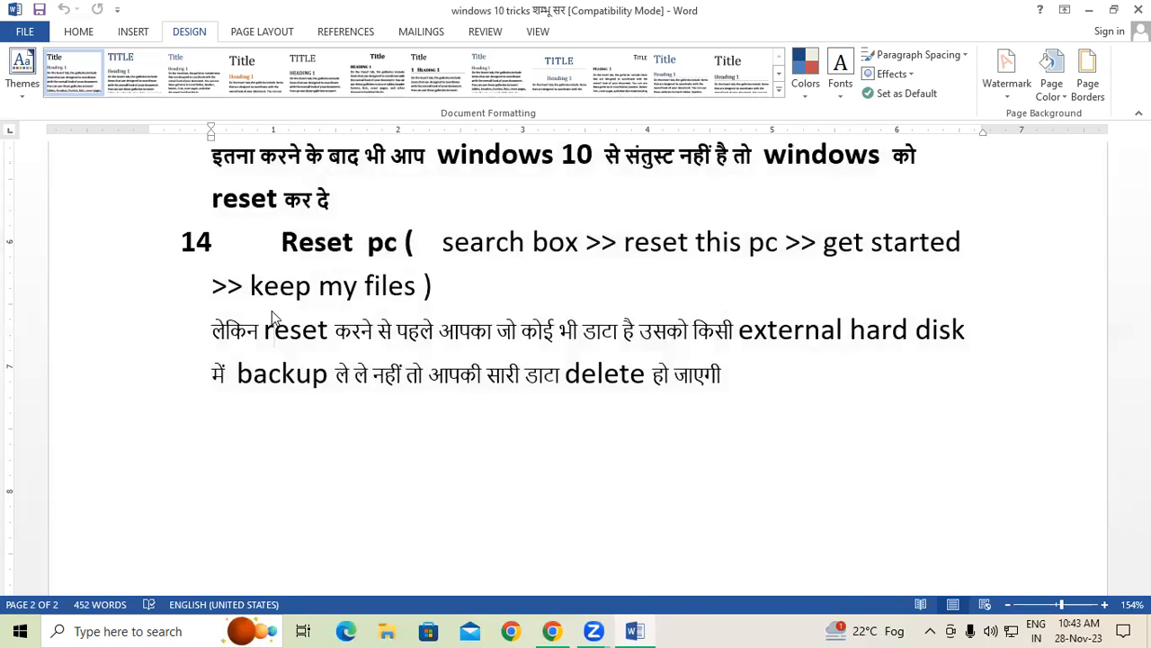
Search Windows for "rese", open Reset this PC, and view its Keep my files and Remove everything options, then cancel without resetting
click(153, 630)
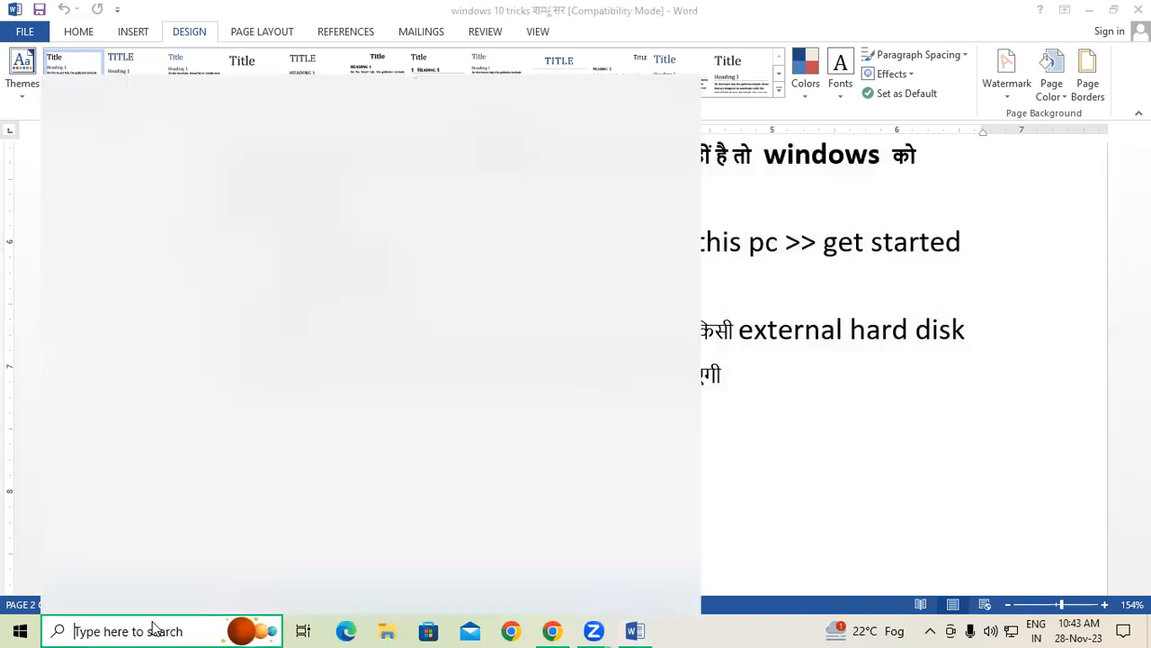
text(rese)
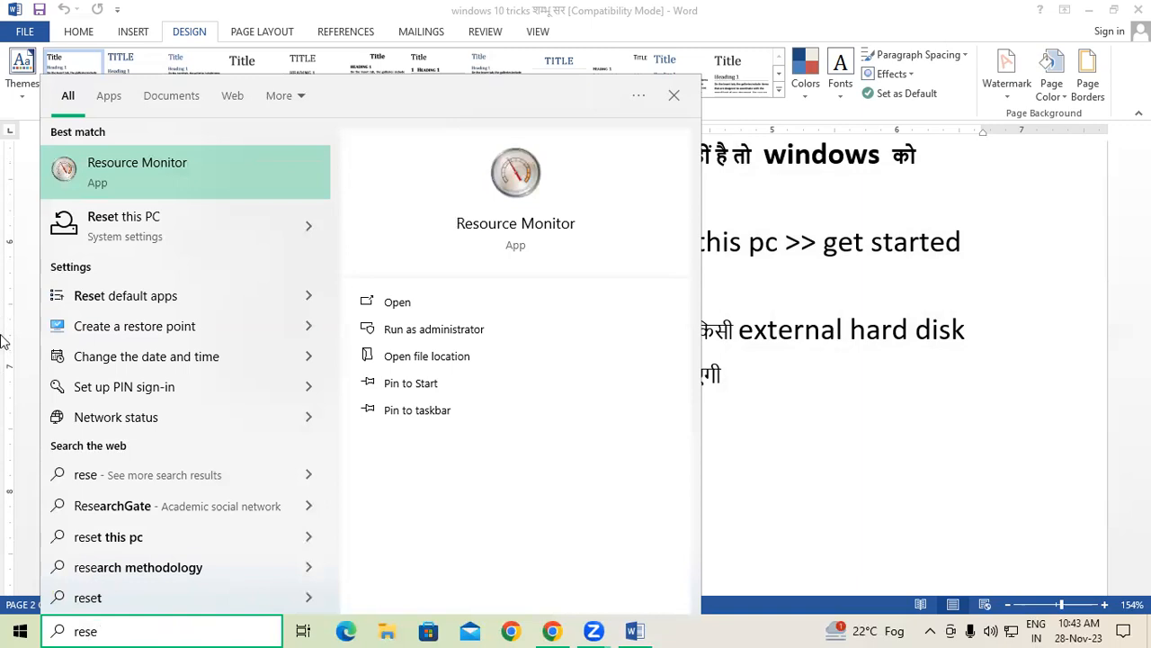
click(135, 235)
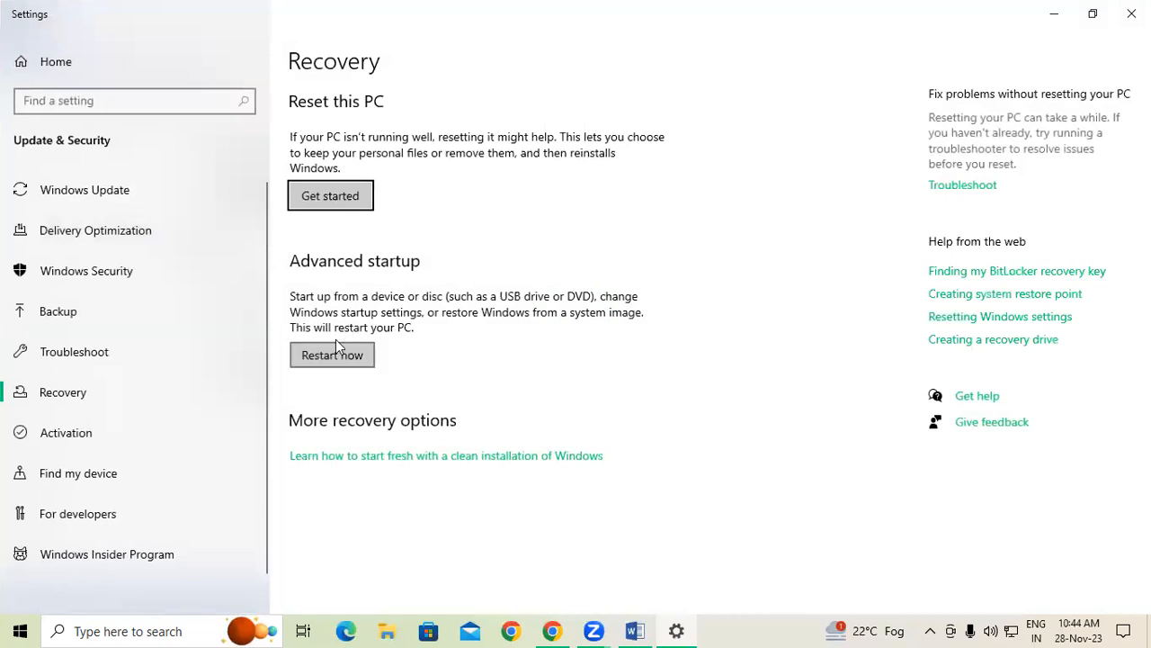
click(330, 202)
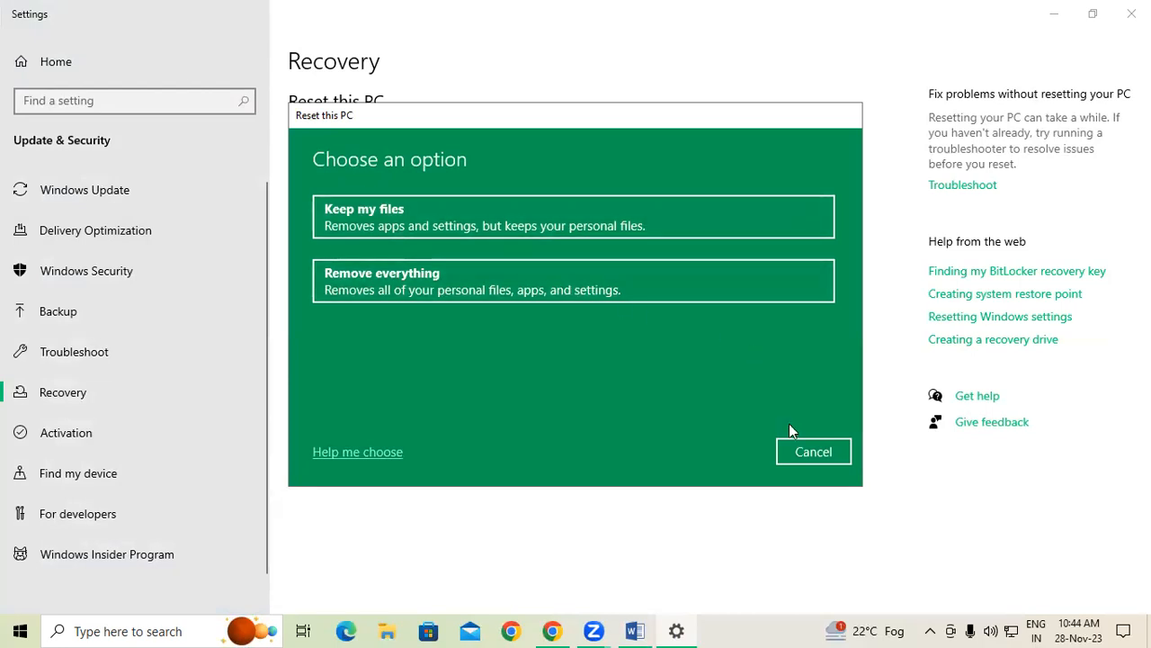
click(816, 452)
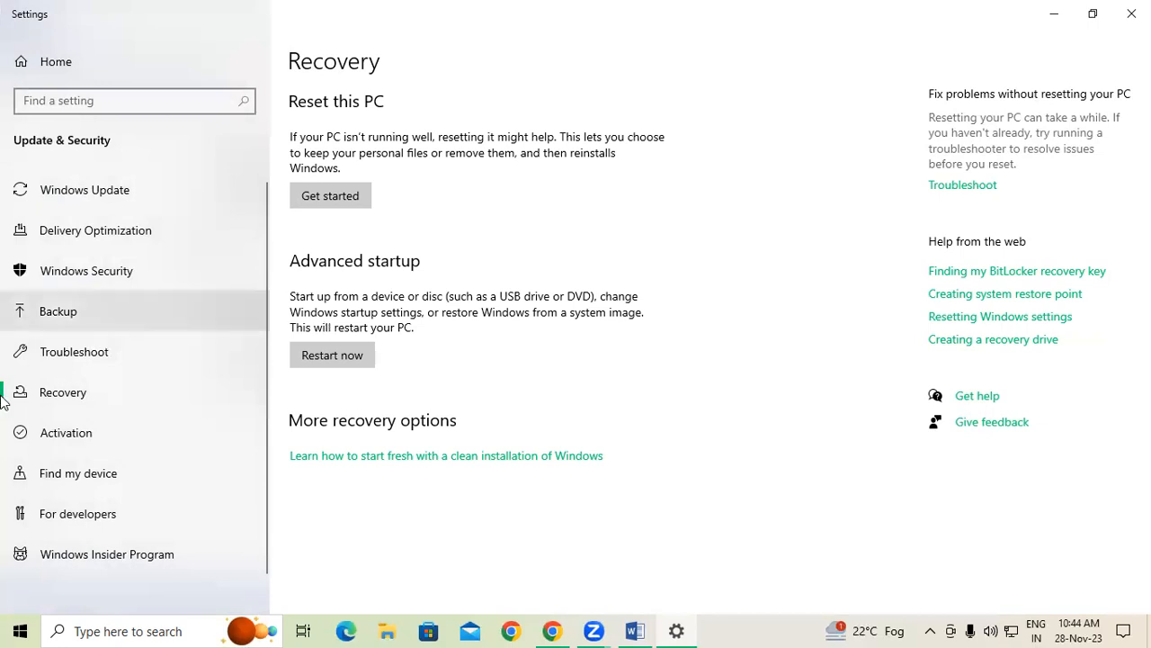
Reopen Reset this PC from the recent searches, review the reset choices again, cancel, and close Settings
click(118, 631)
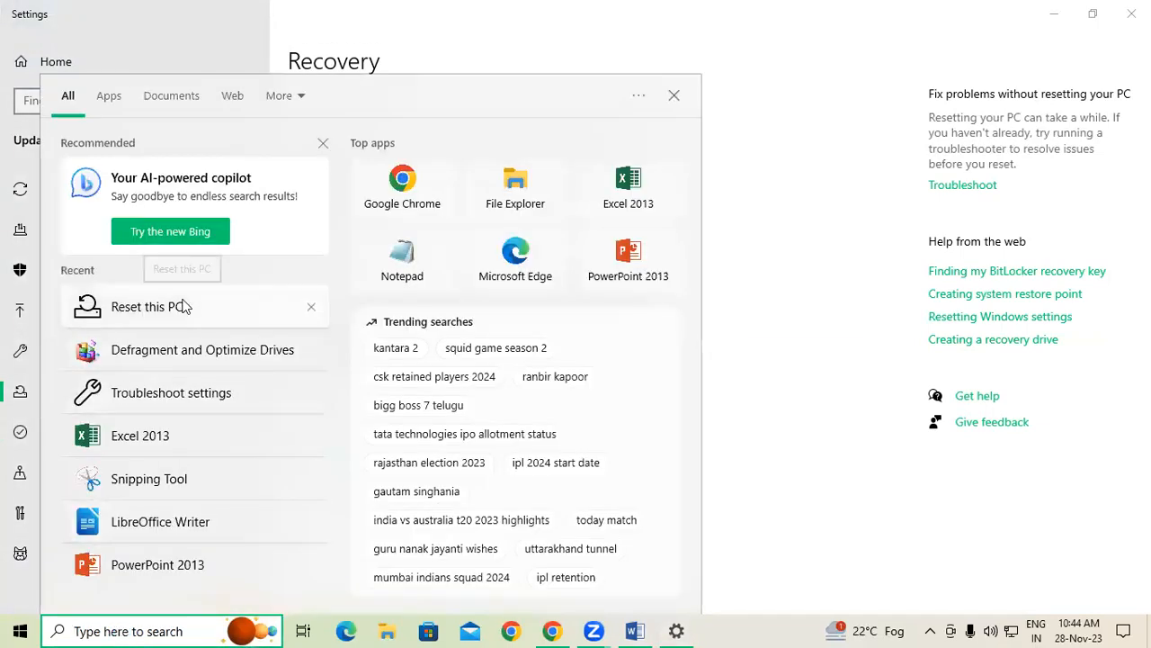
click(184, 307)
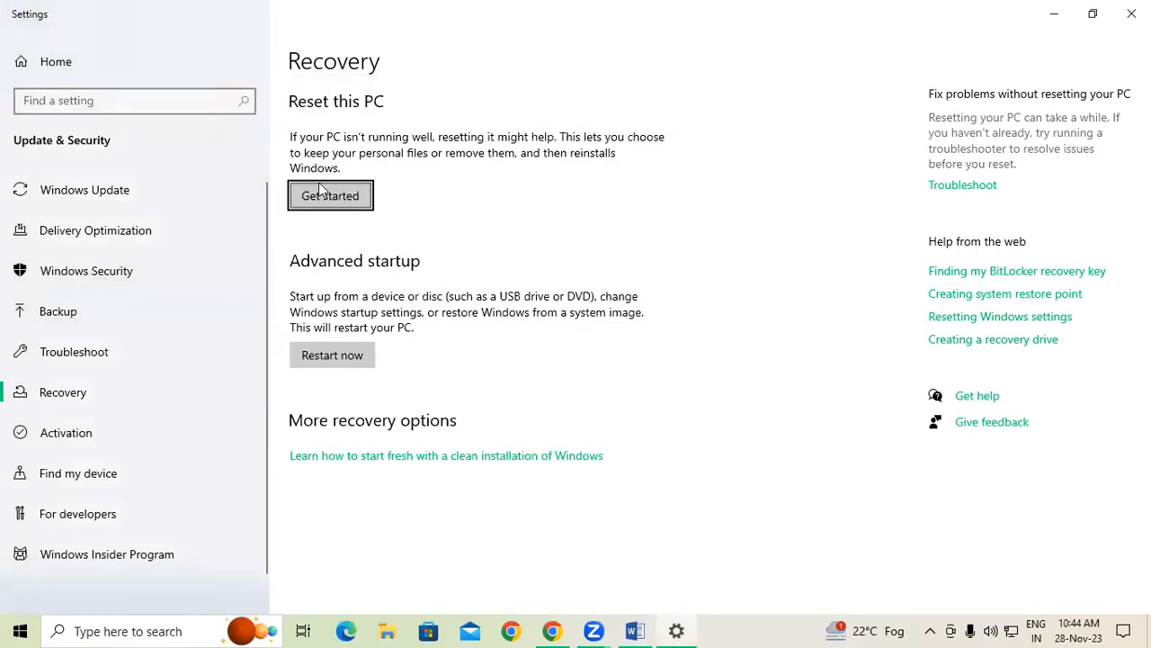
click(329, 198)
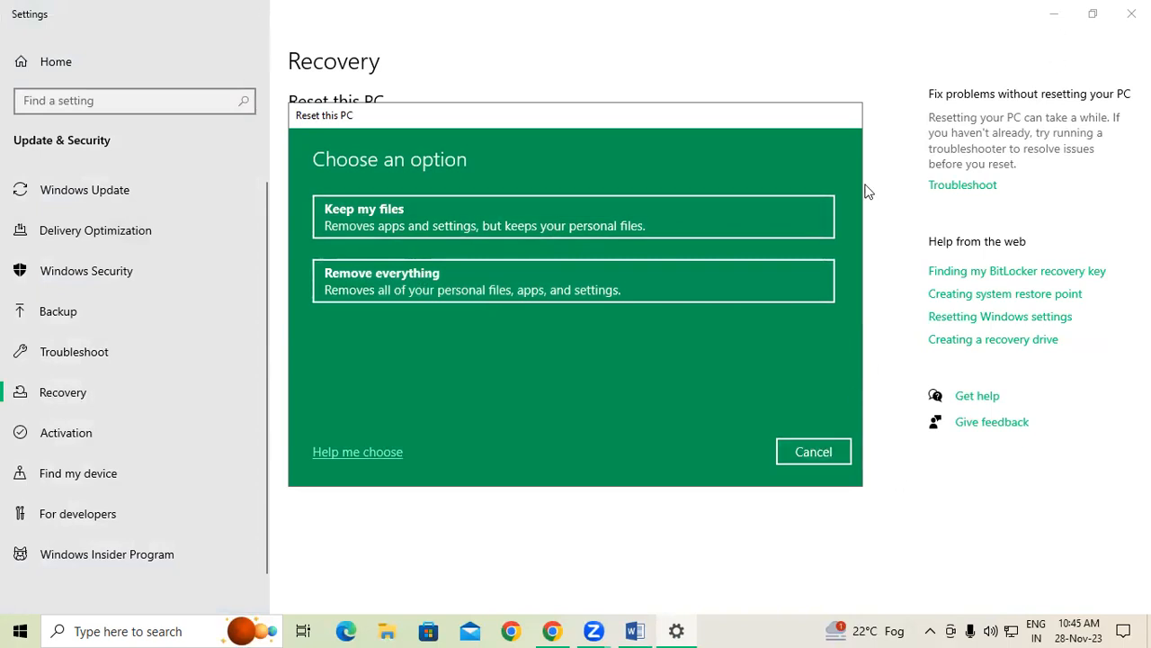
click(830, 447)
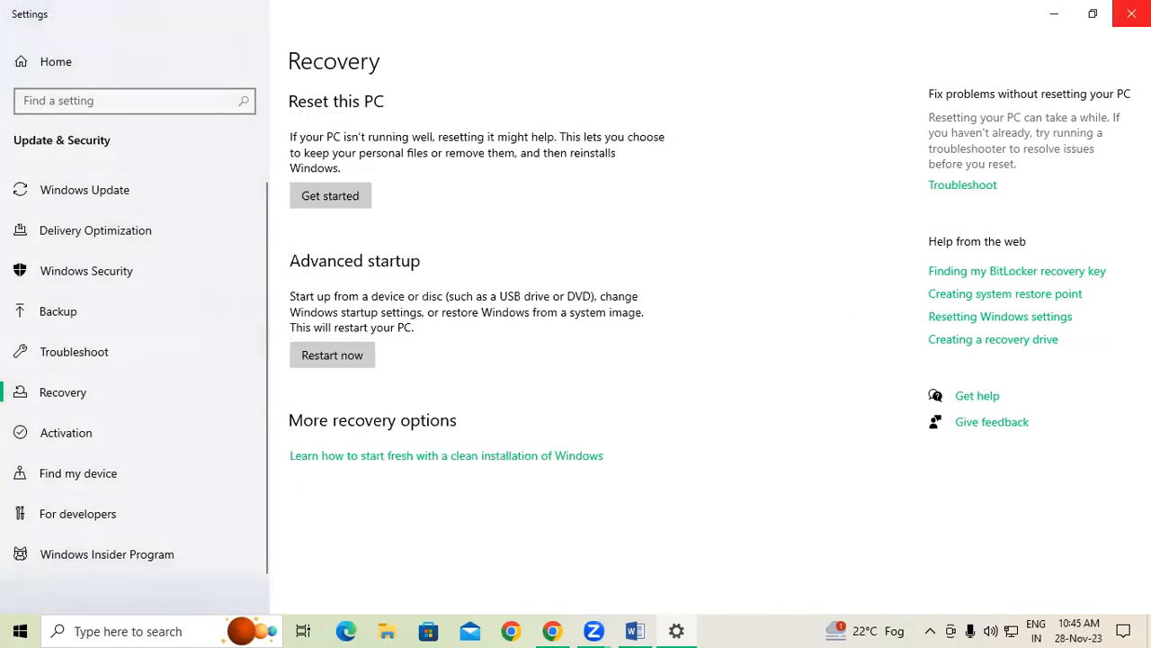
click(1131, 13)
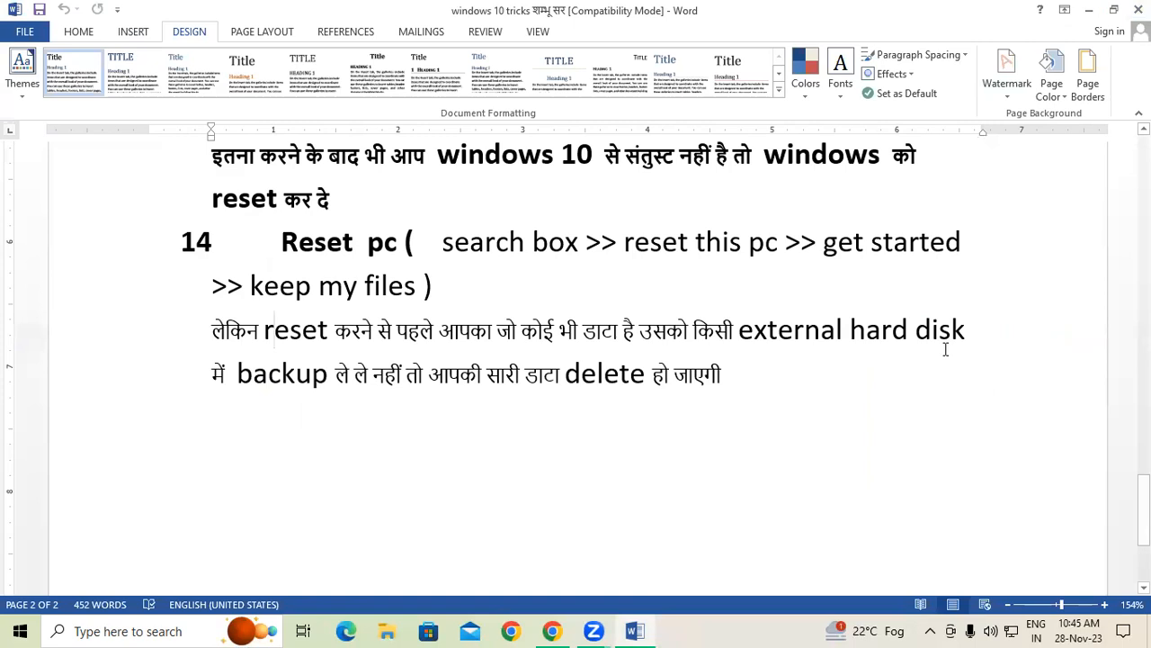
Highlight "msconfig" in the Clean boot tip, run it, and view the Services and Boot settings in System Configuration
scroll(501, 319, up, 6)
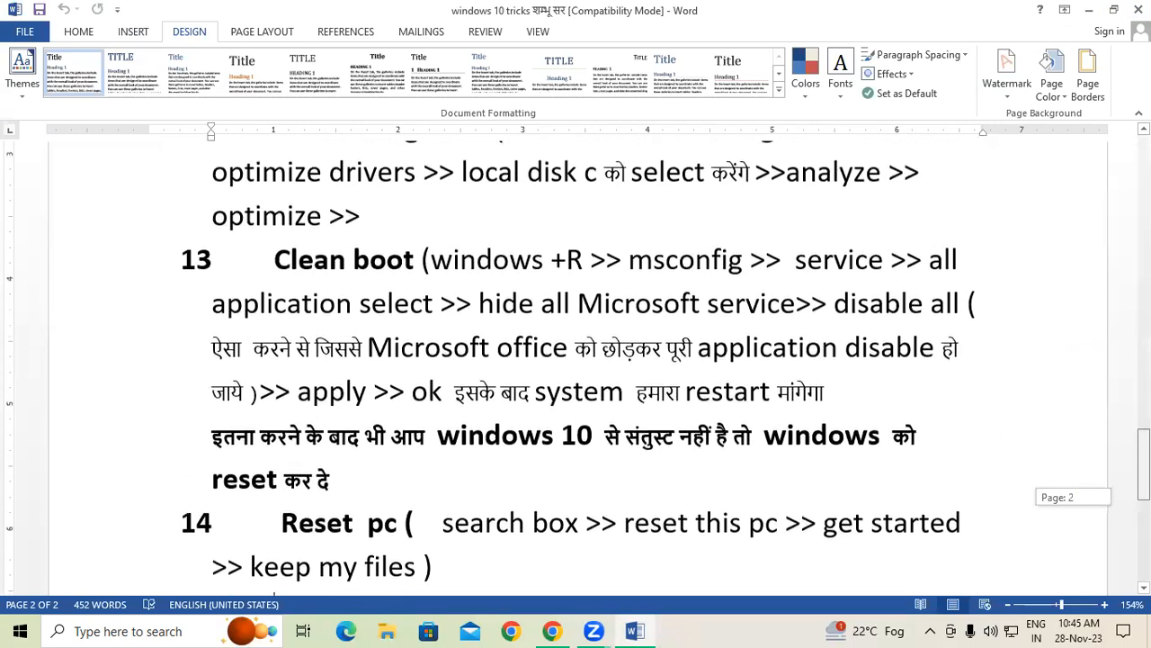
drag(630, 267, 711, 270)
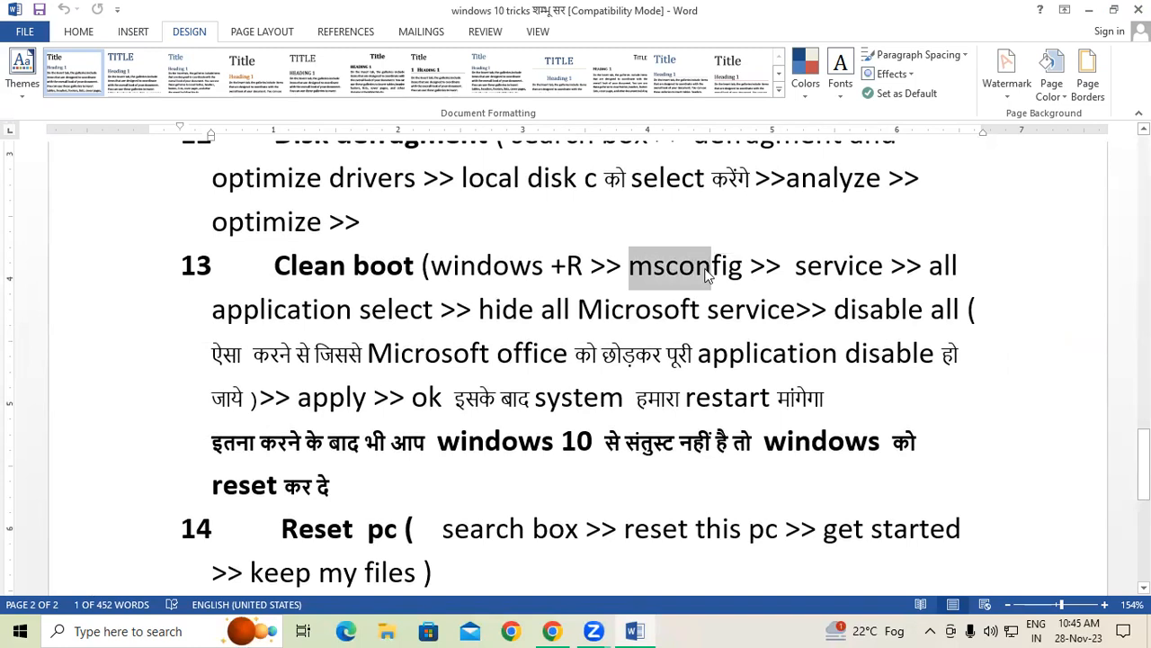
key(super+r)
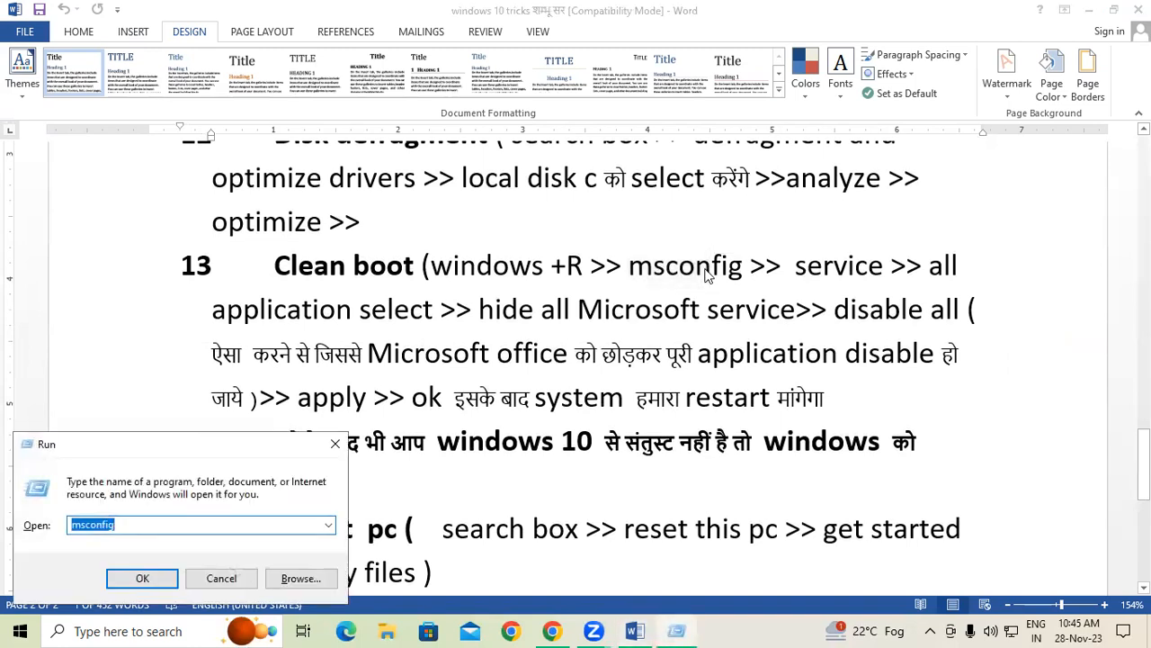
key(Return)
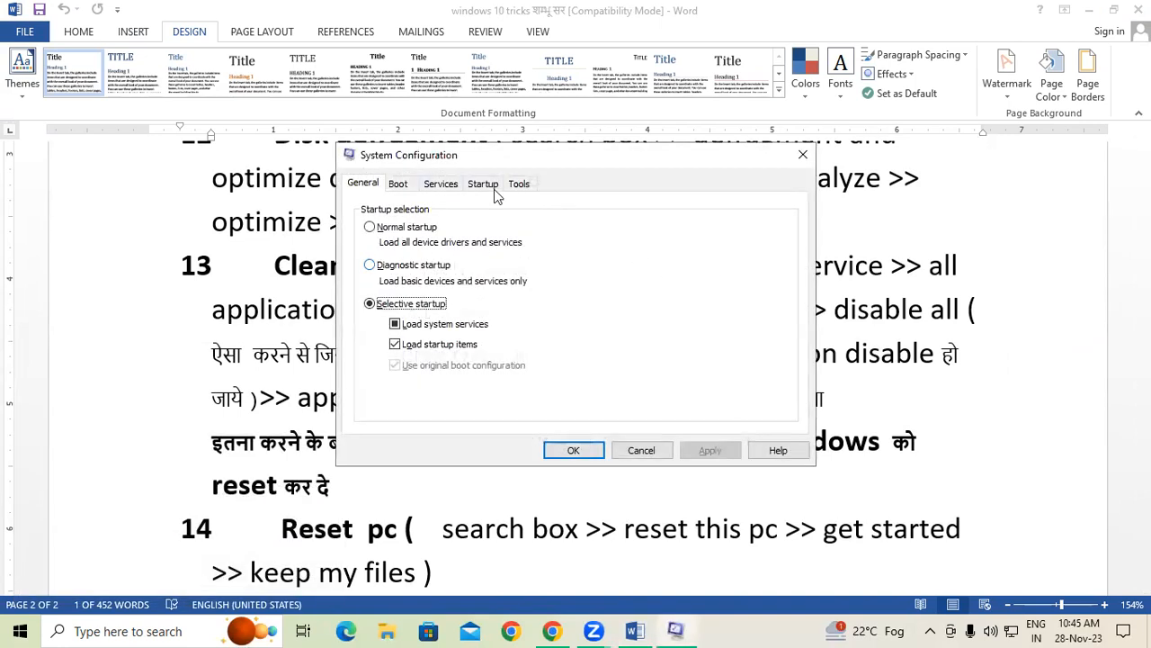
click(442, 184)
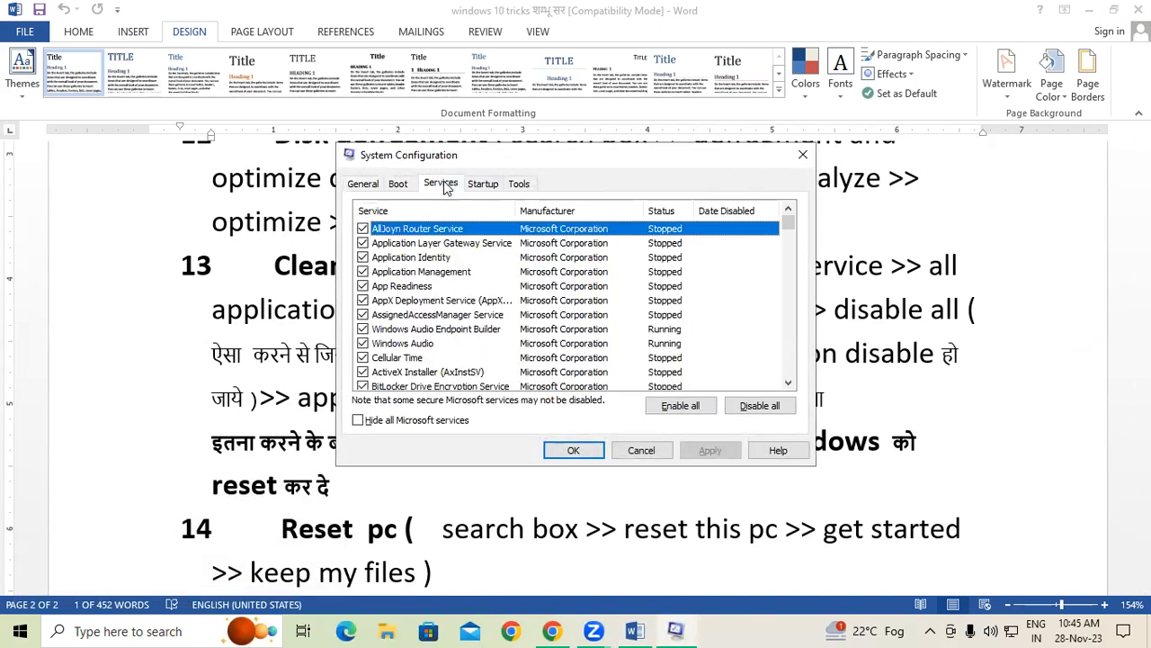
click(399, 184)
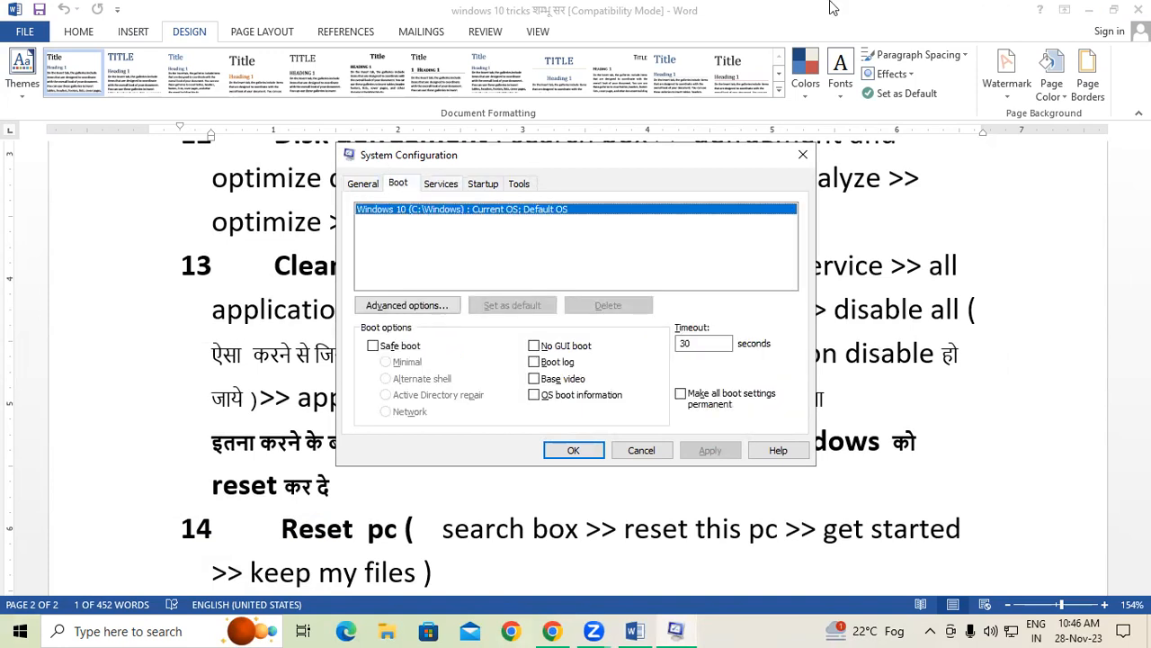
Set the number of processors to 4 in the advanced boot options, apply the change, and dismiss the restart prompt
click(390, 307)
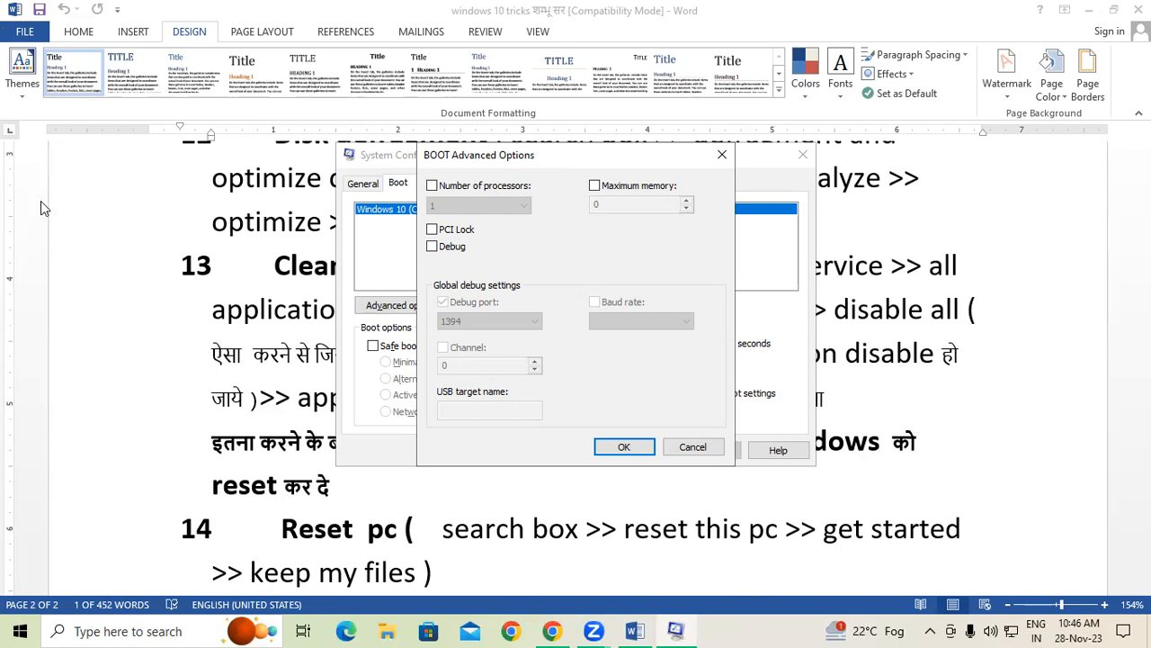
click(433, 186)
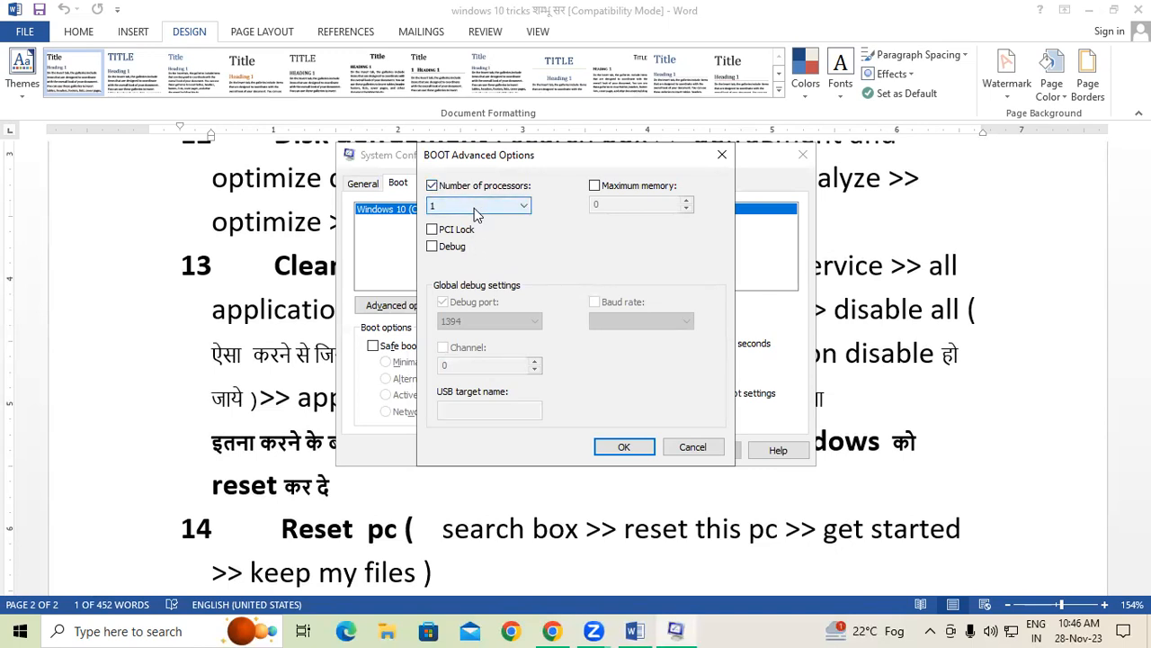
click(475, 208)
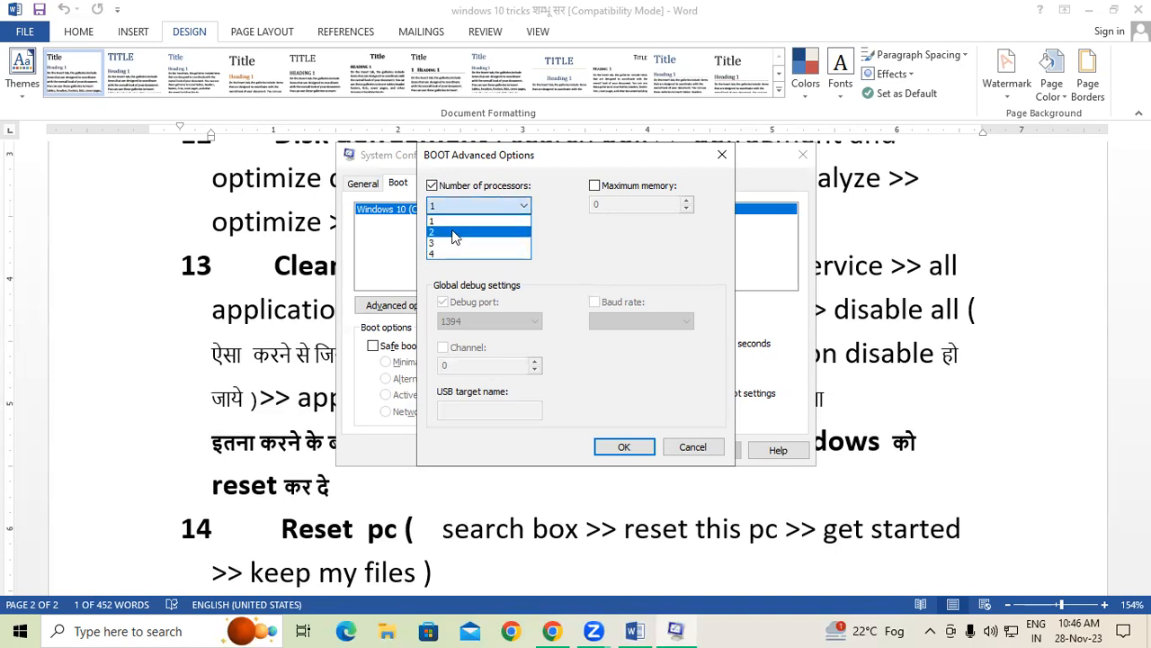
click(455, 254)
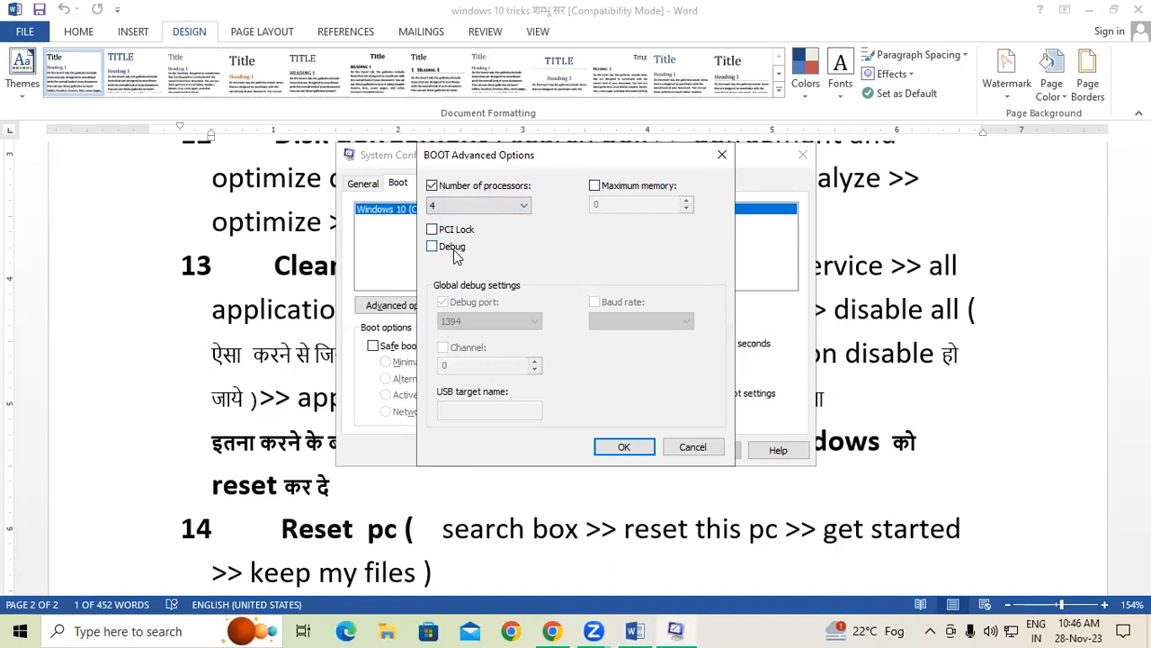
click(481, 205)
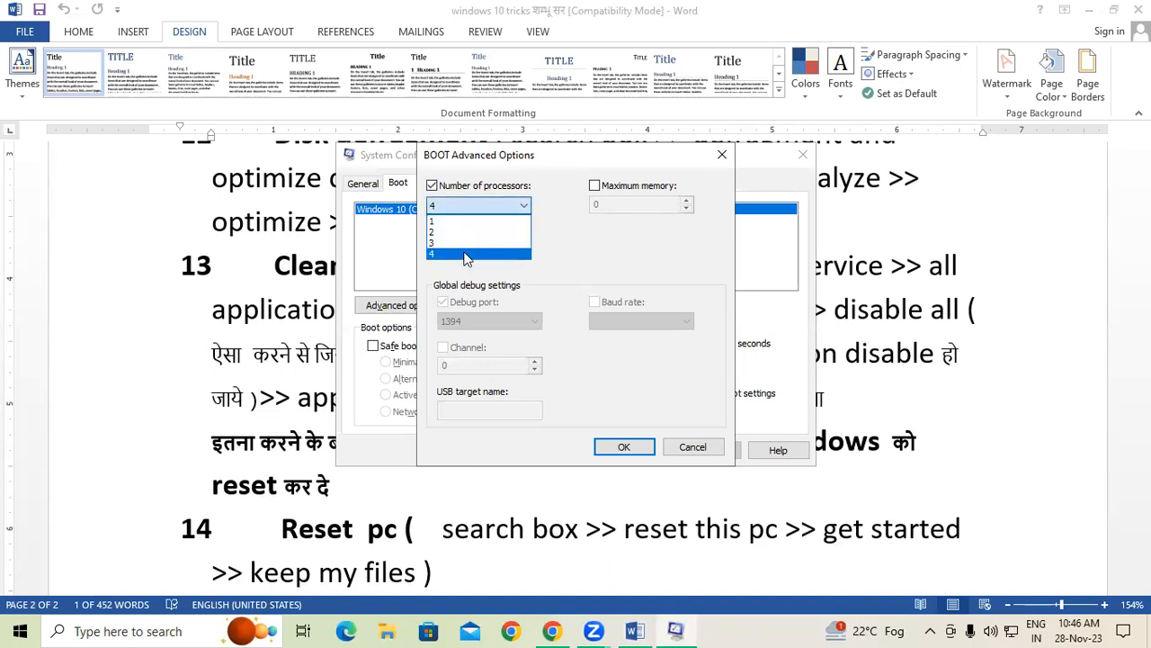
click(467, 257)
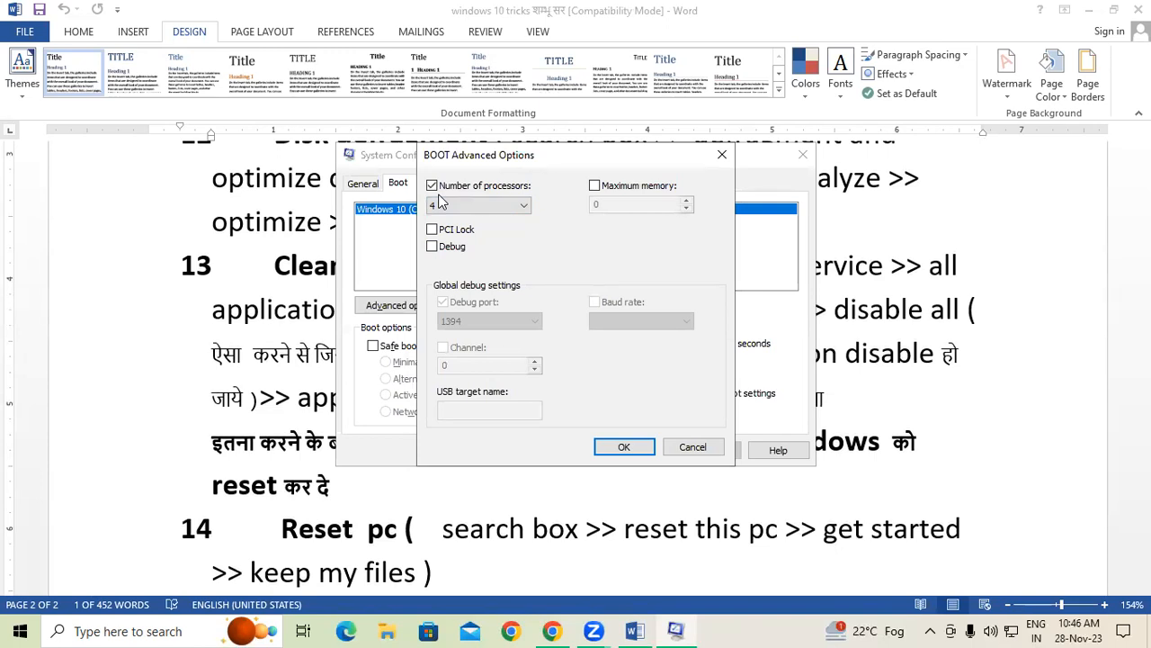
click(654, 449)
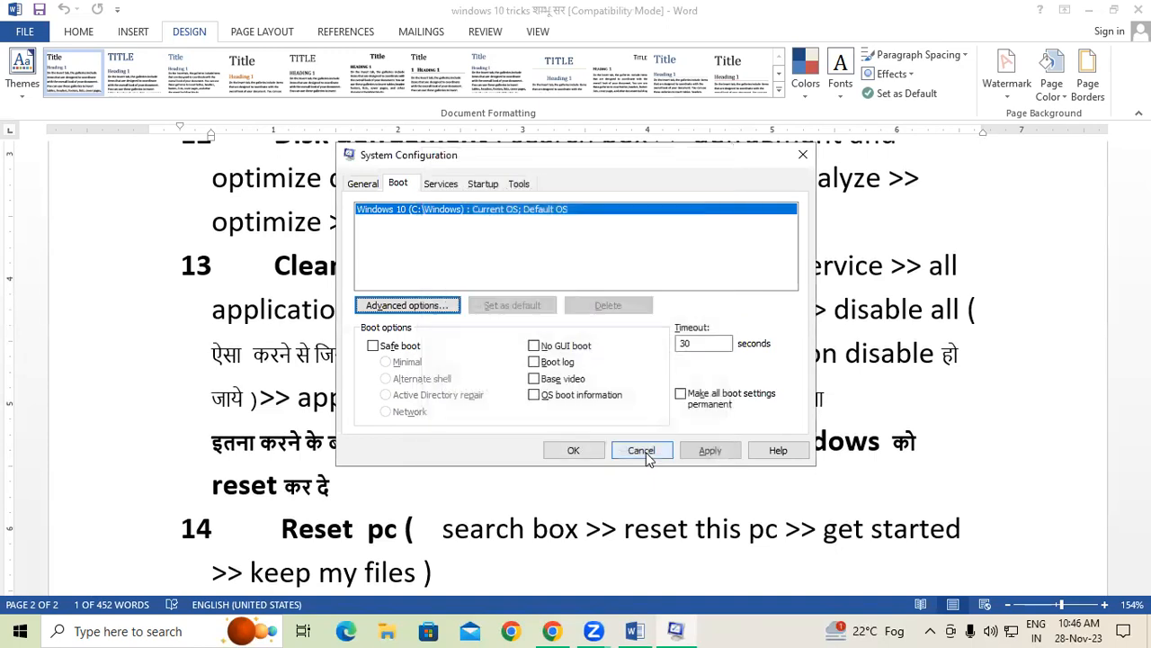
click(710, 450)
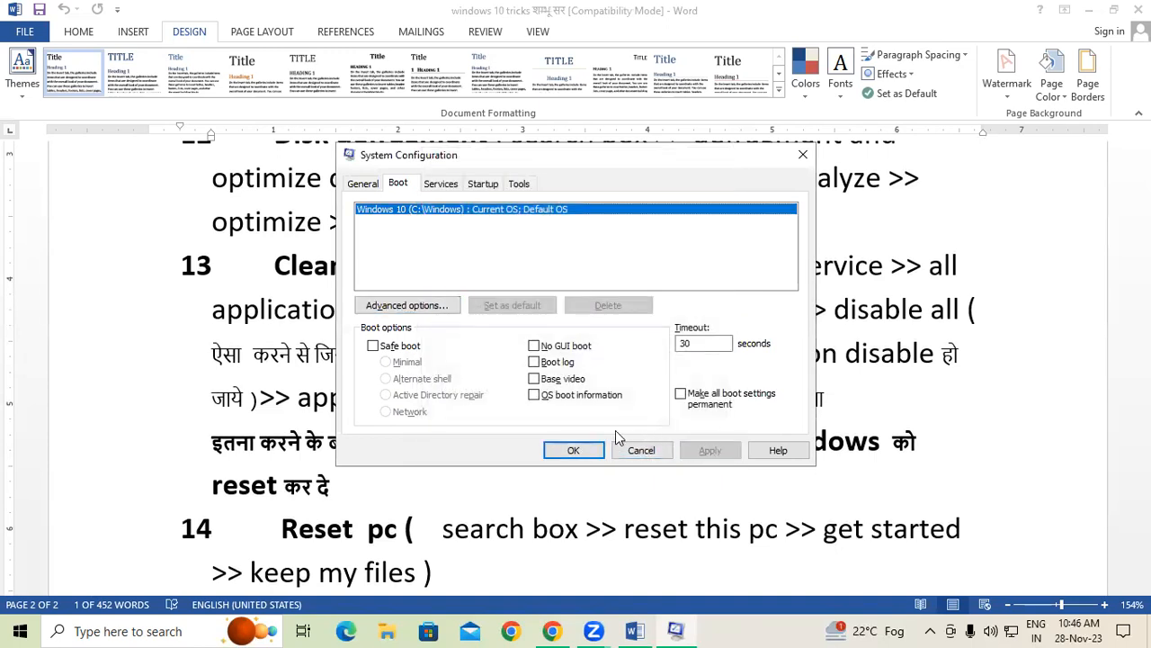
click(576, 451)
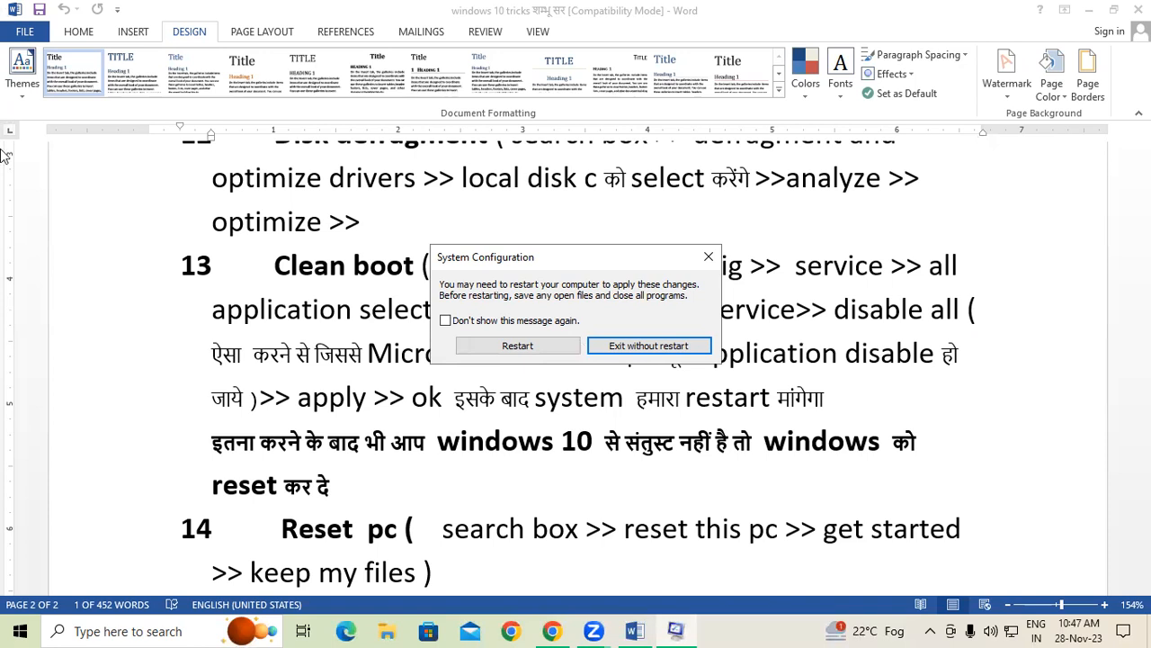
click(707, 261)
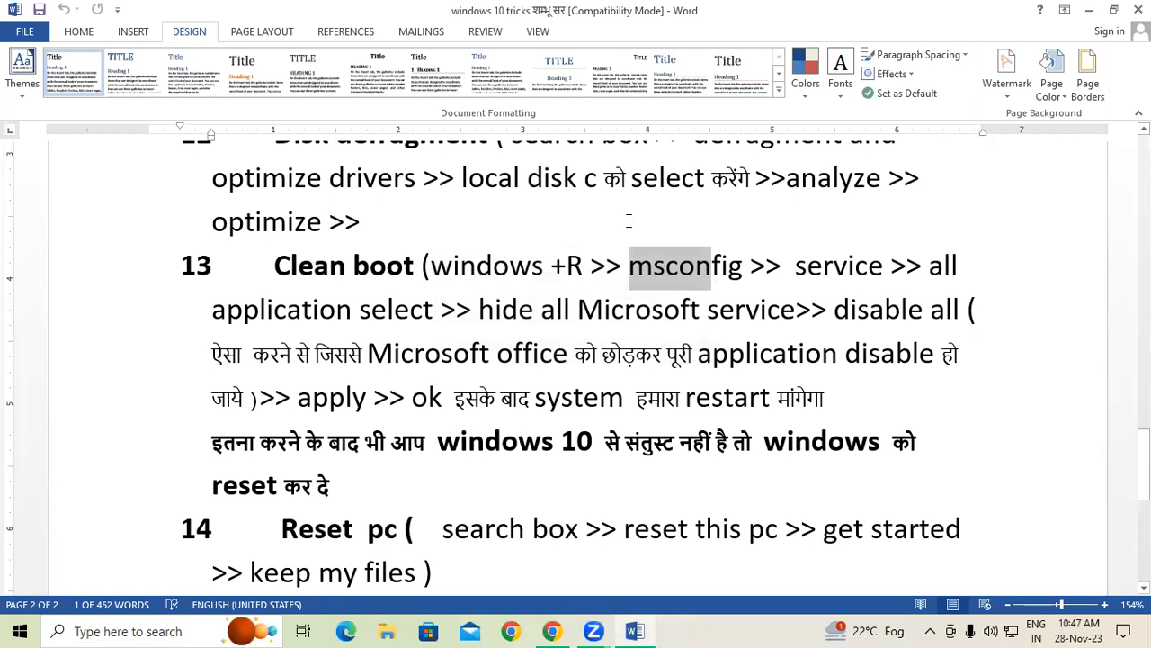
Reopen System Configuration, reselect 4 processors in the advanced boot options, apply the setting, and exit without restarting
key(super+r)
key(Escape)
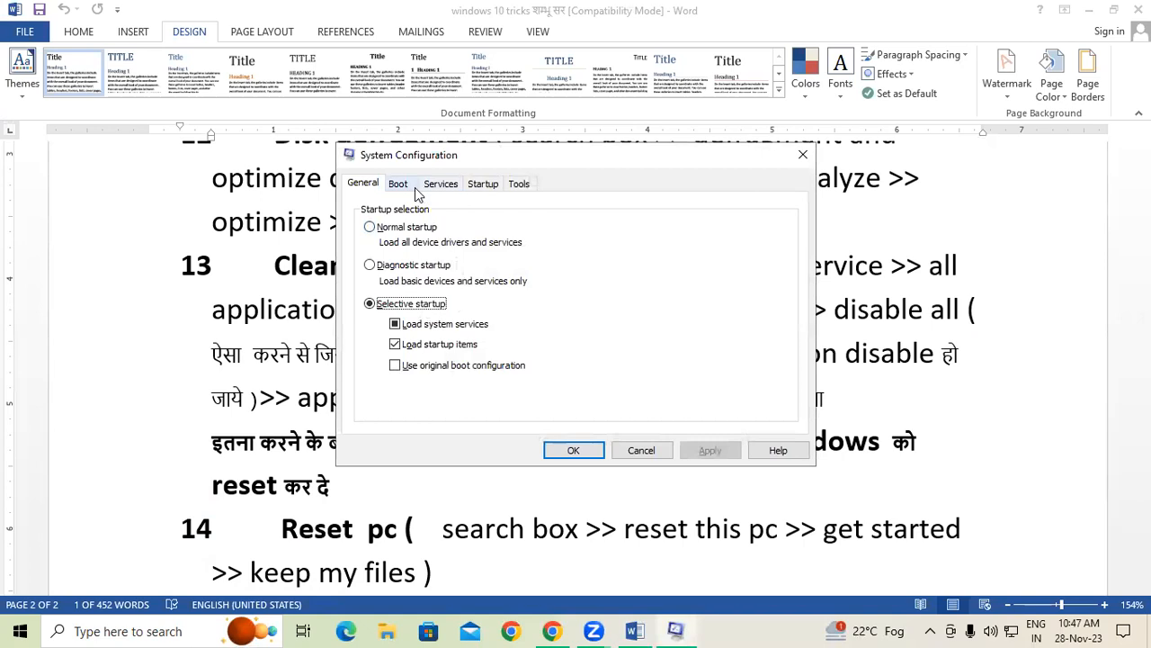
click(415, 187)
click(423, 306)
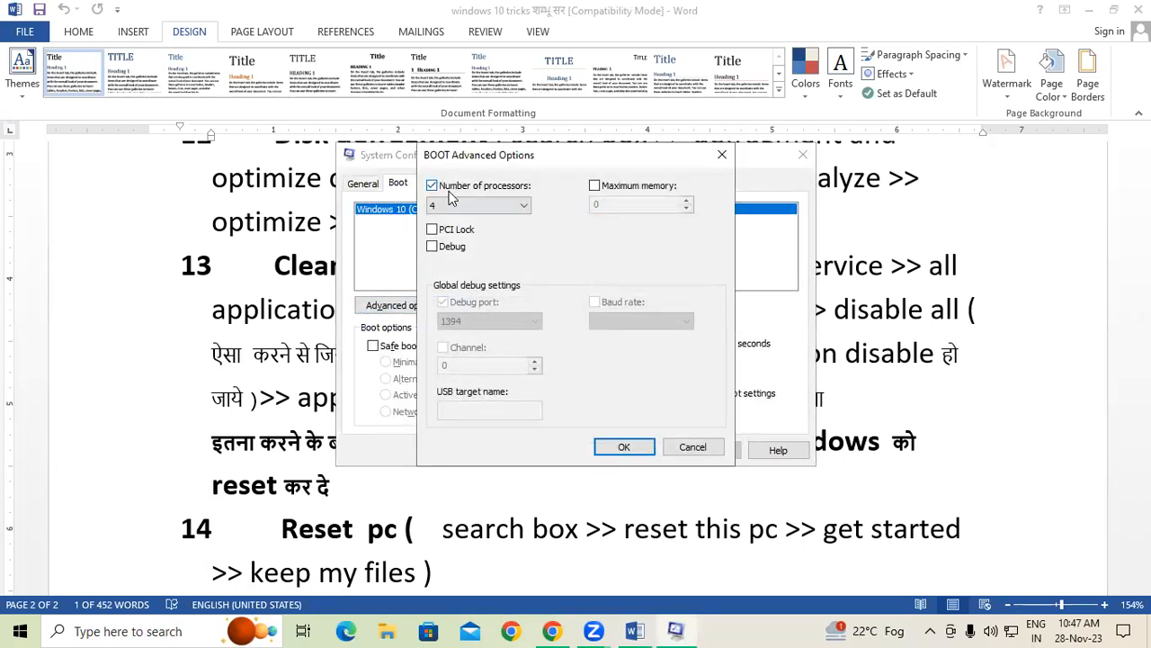
click(461, 206)
click(470, 257)
click(621, 447)
click(708, 450)
click(580, 452)
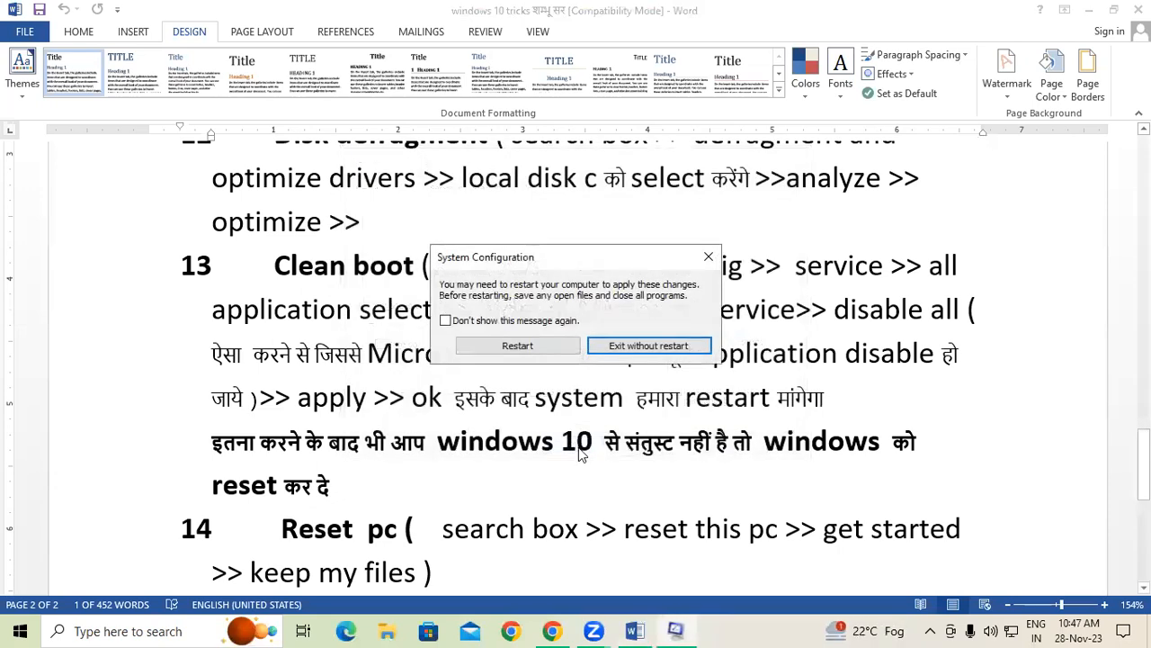
click(633, 347)
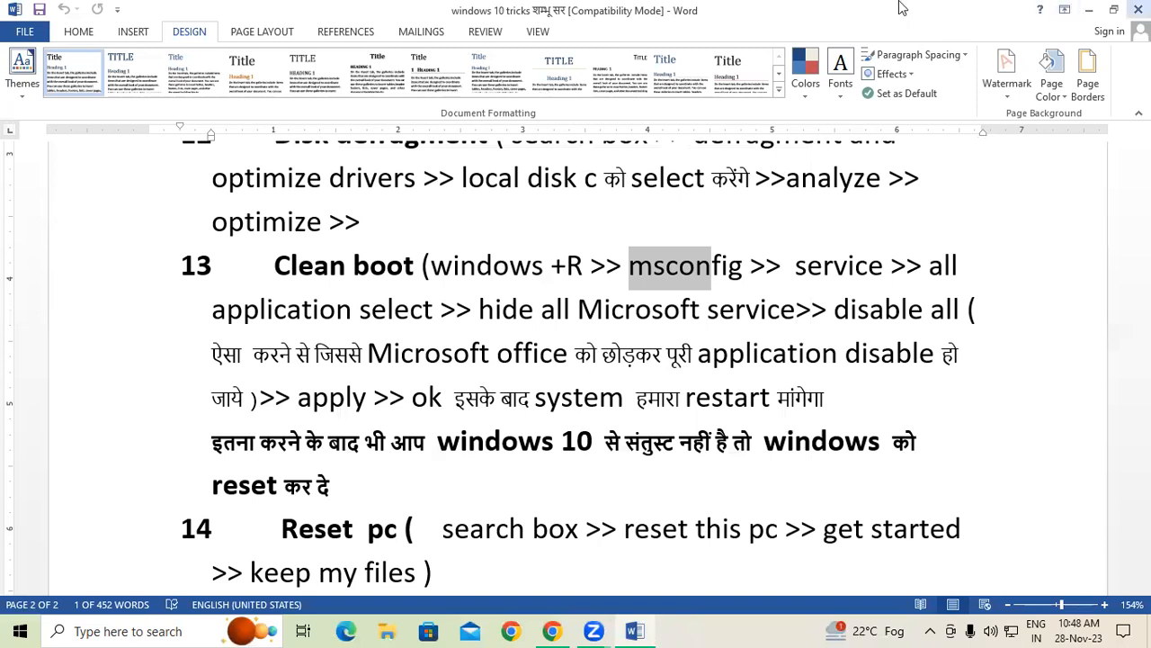
click(923, 616)
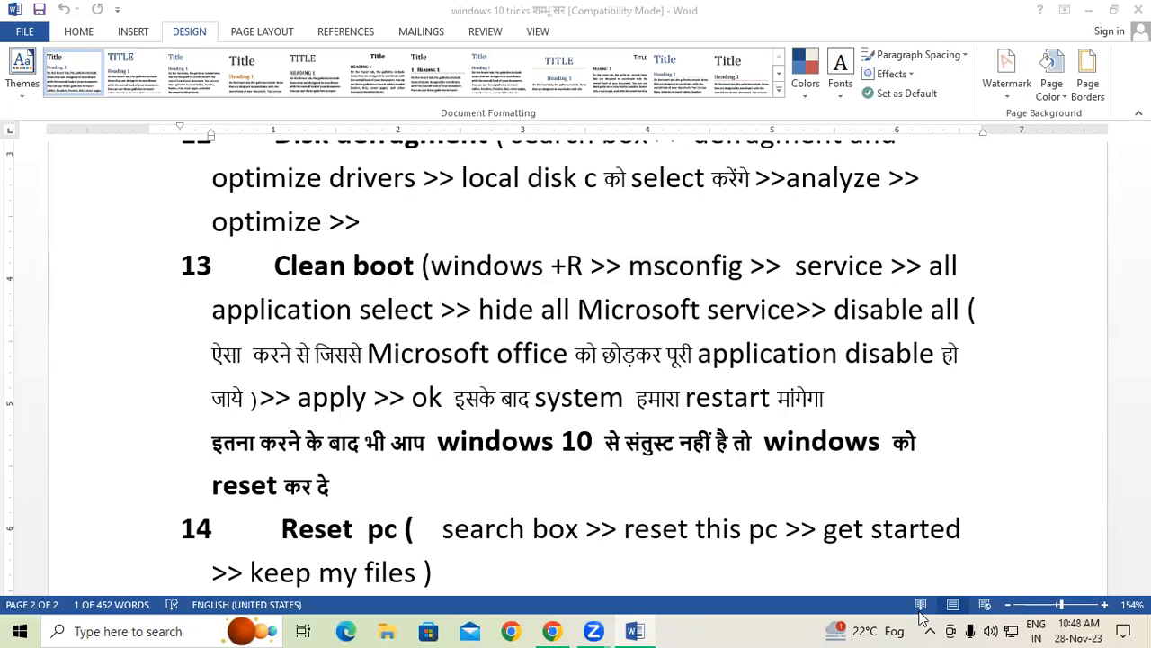